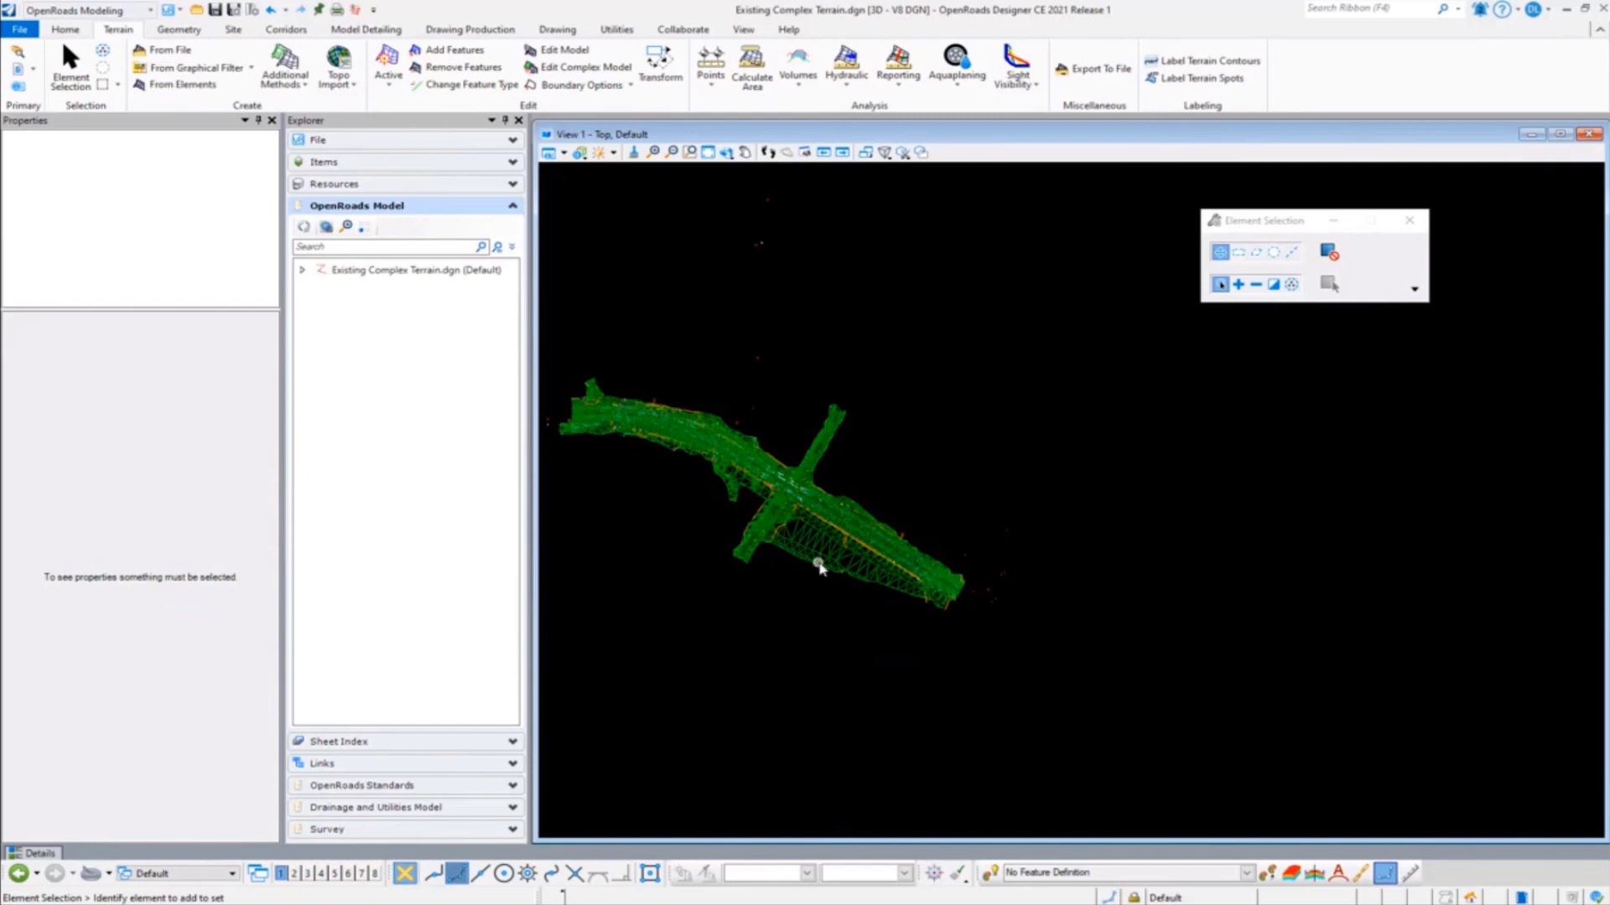
# - Open Terrain_Existing.dgn from the Understanding Terrains folder and select the existing terrain's boundary
pyautogui.click(18, 29)
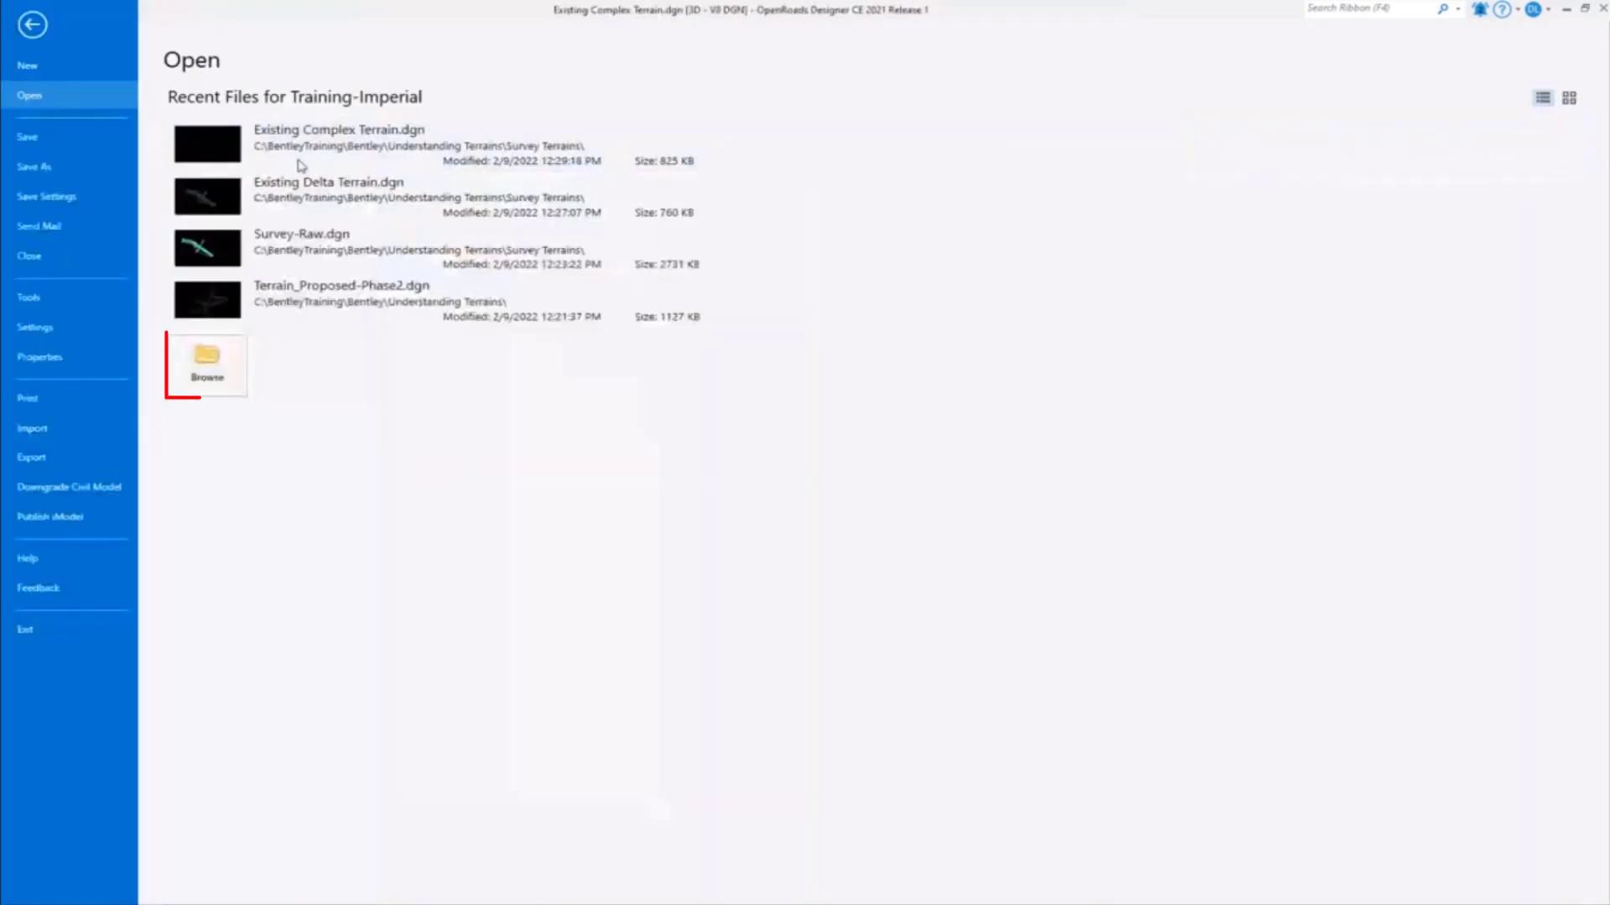
pyautogui.click(208, 365)
pyautogui.click(252, 40)
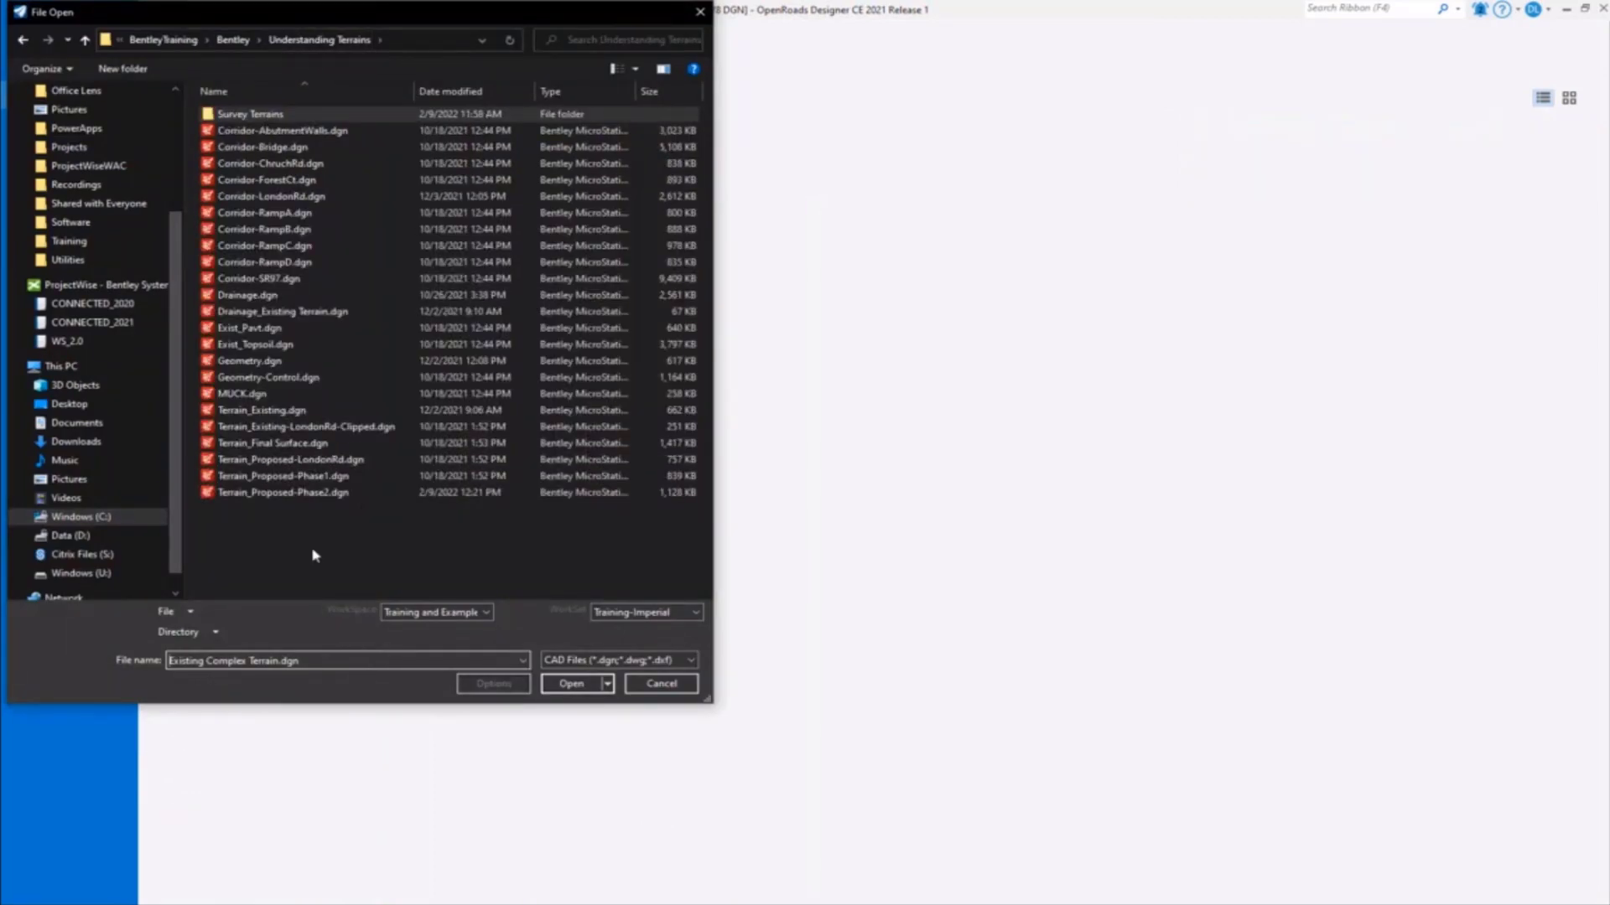
pyautogui.click(263, 411)
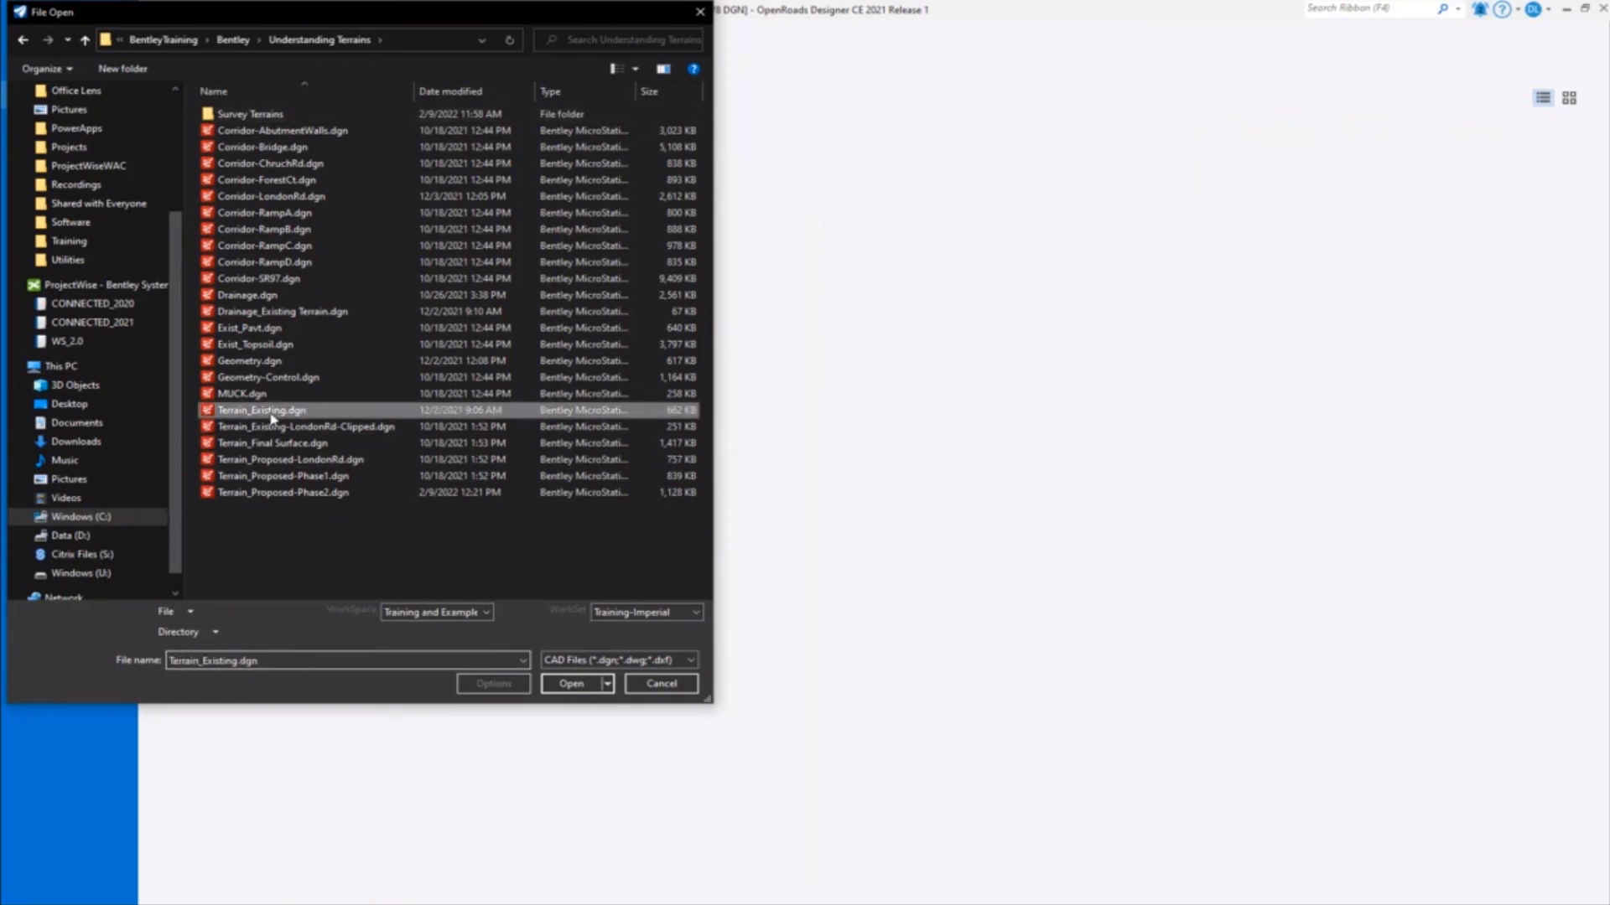
pyautogui.click(573, 685)
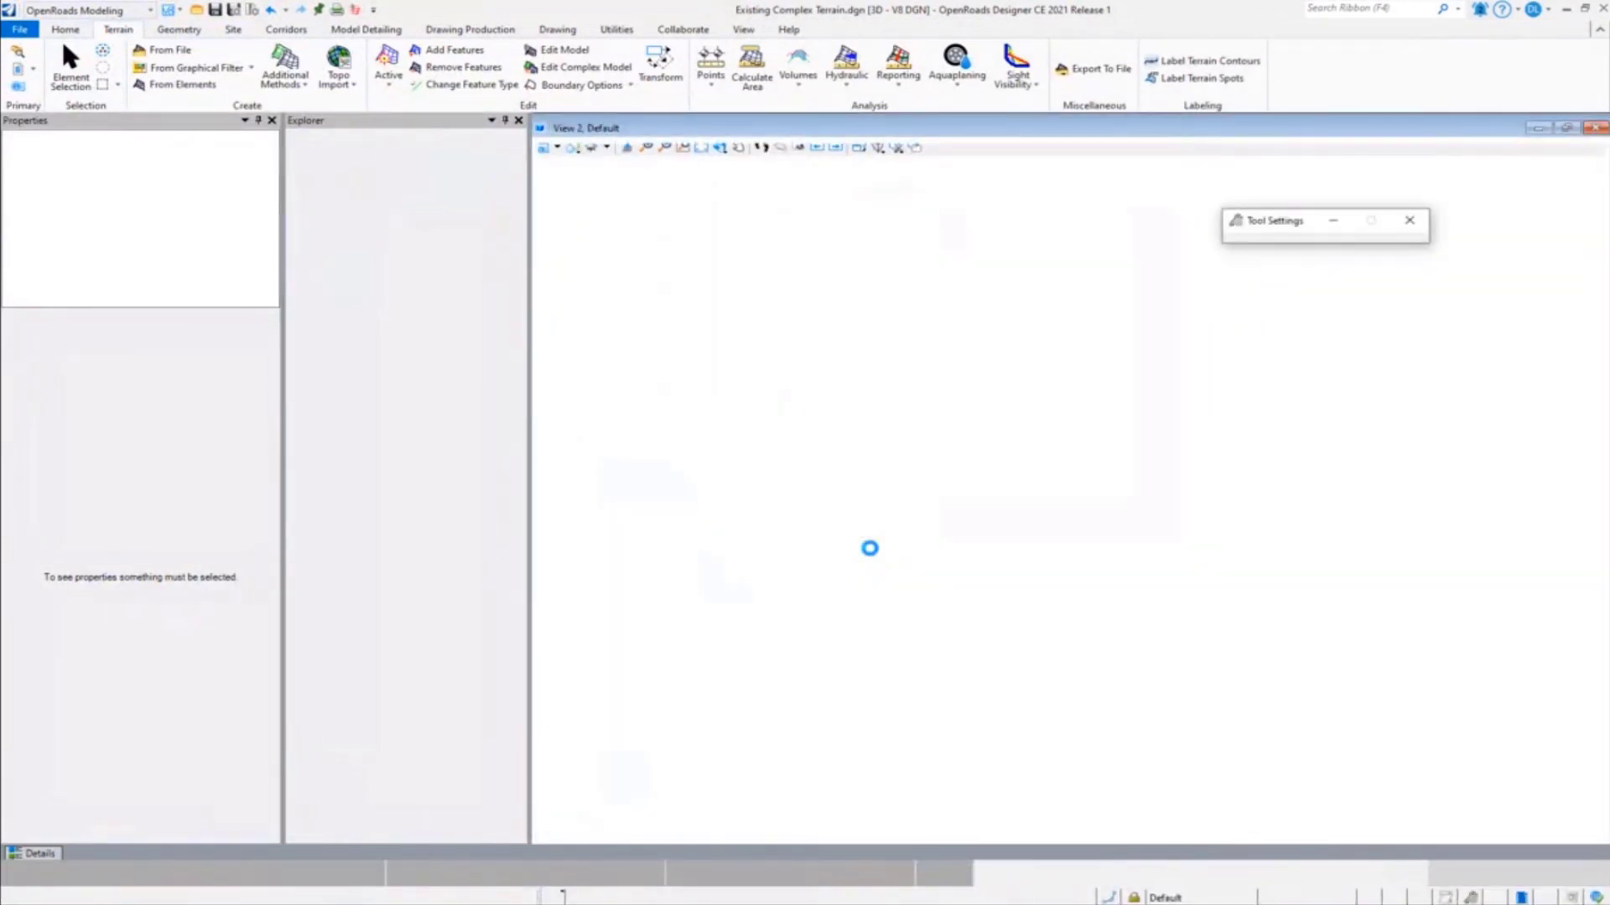
pyautogui.moveTo(872, 553)
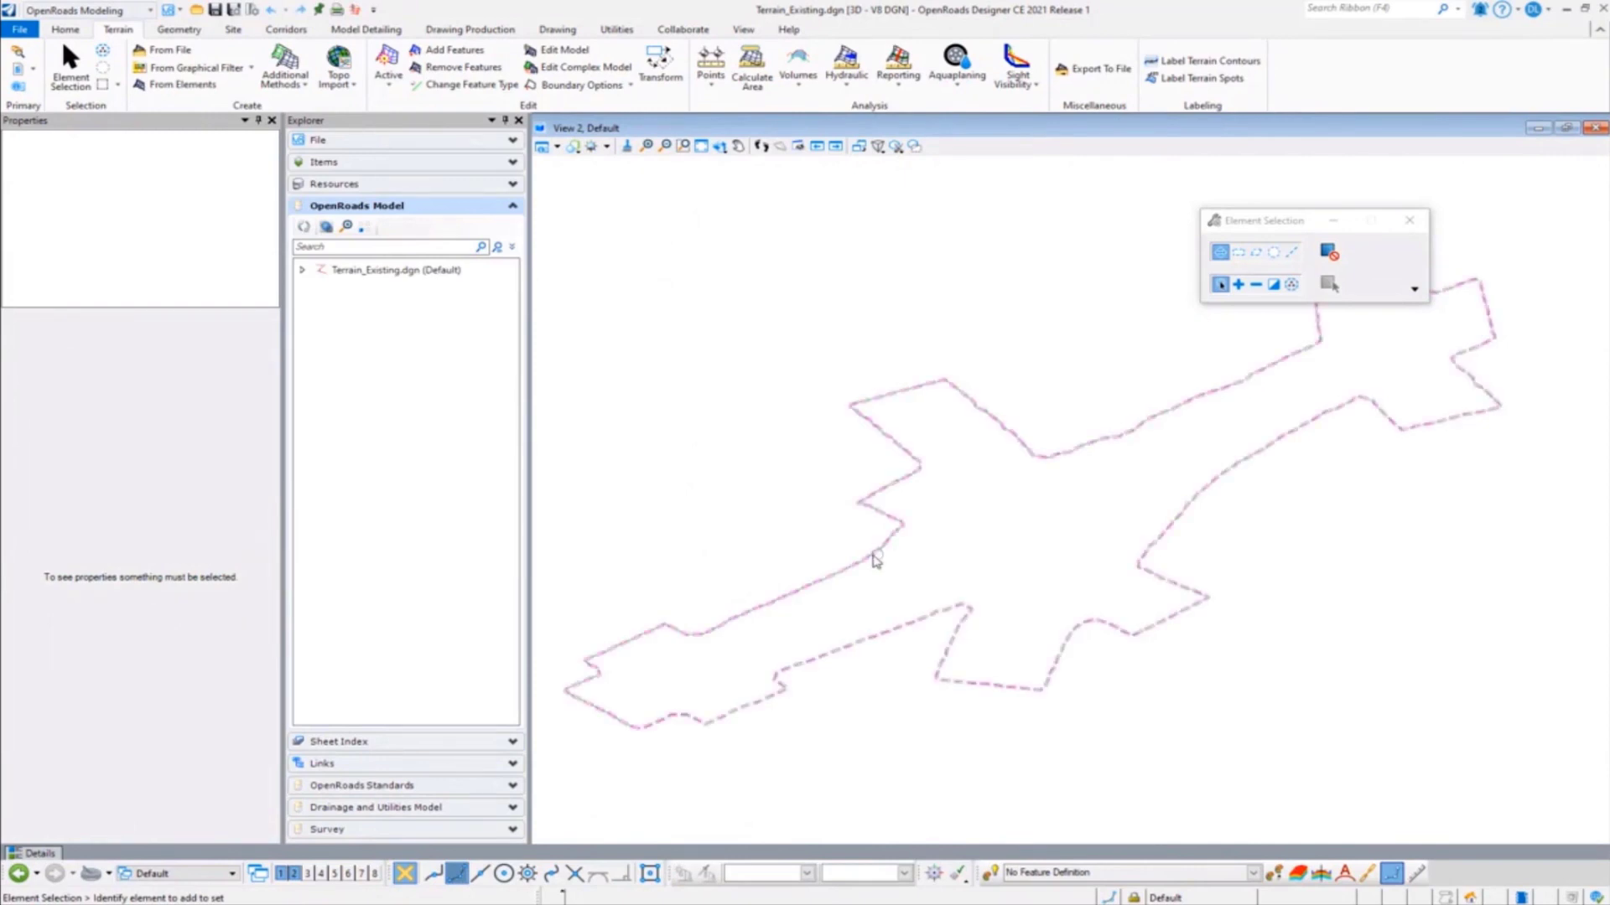
pyautogui.click(872, 553)
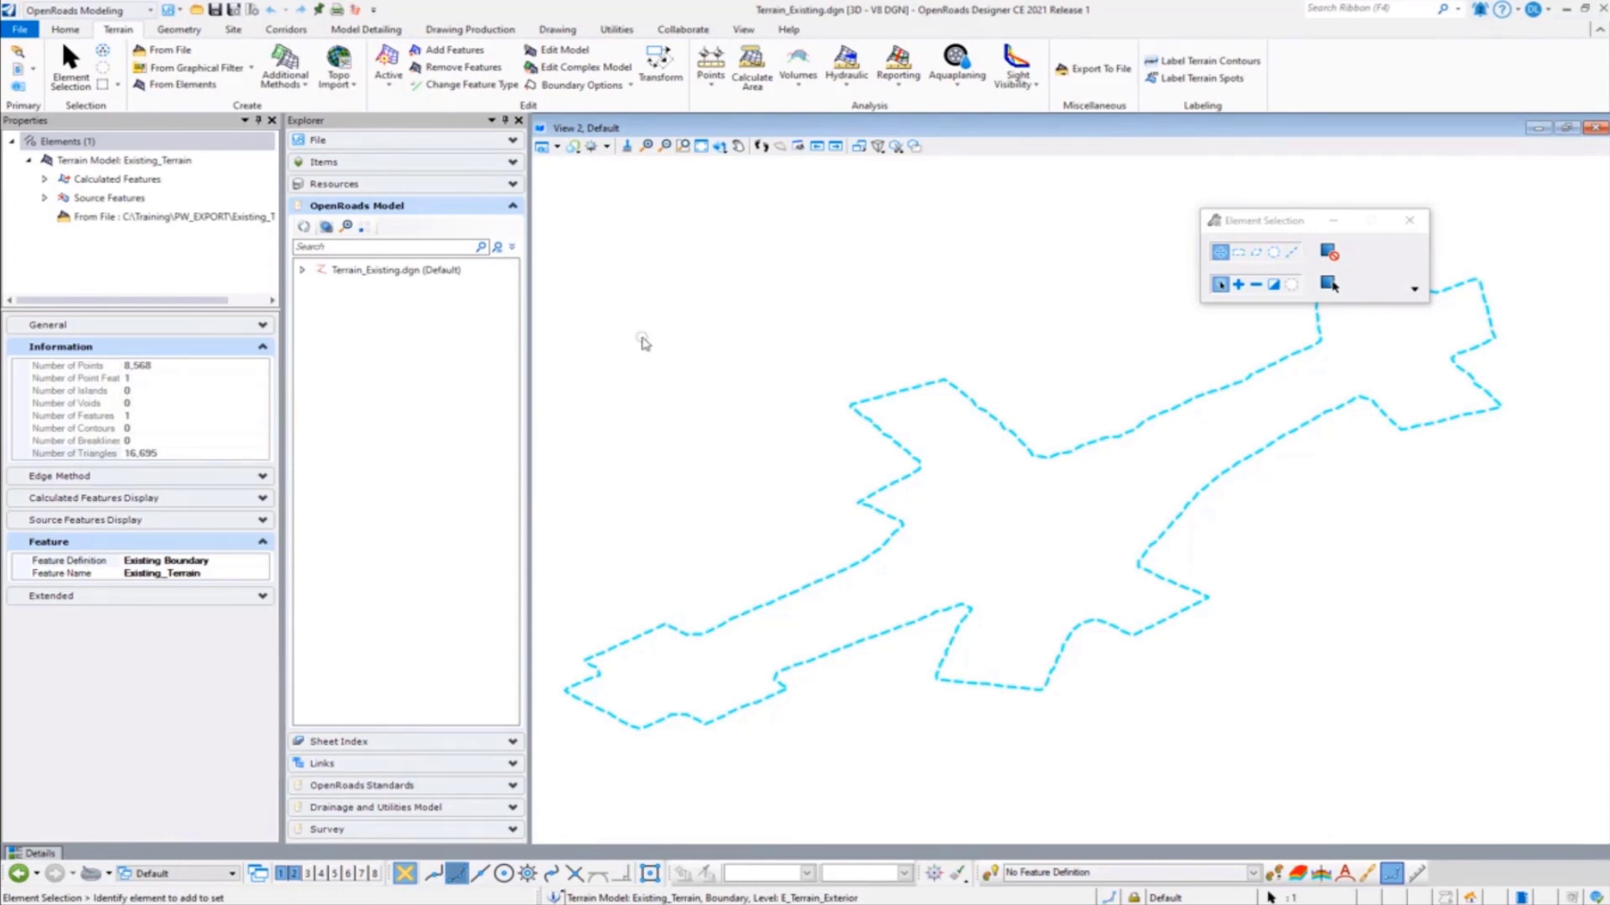
# - Open the design file Corridor-LondonRd.dgn from the Understanding Terrains folder
pyautogui.click(21, 30)
pyautogui.click(199, 441)
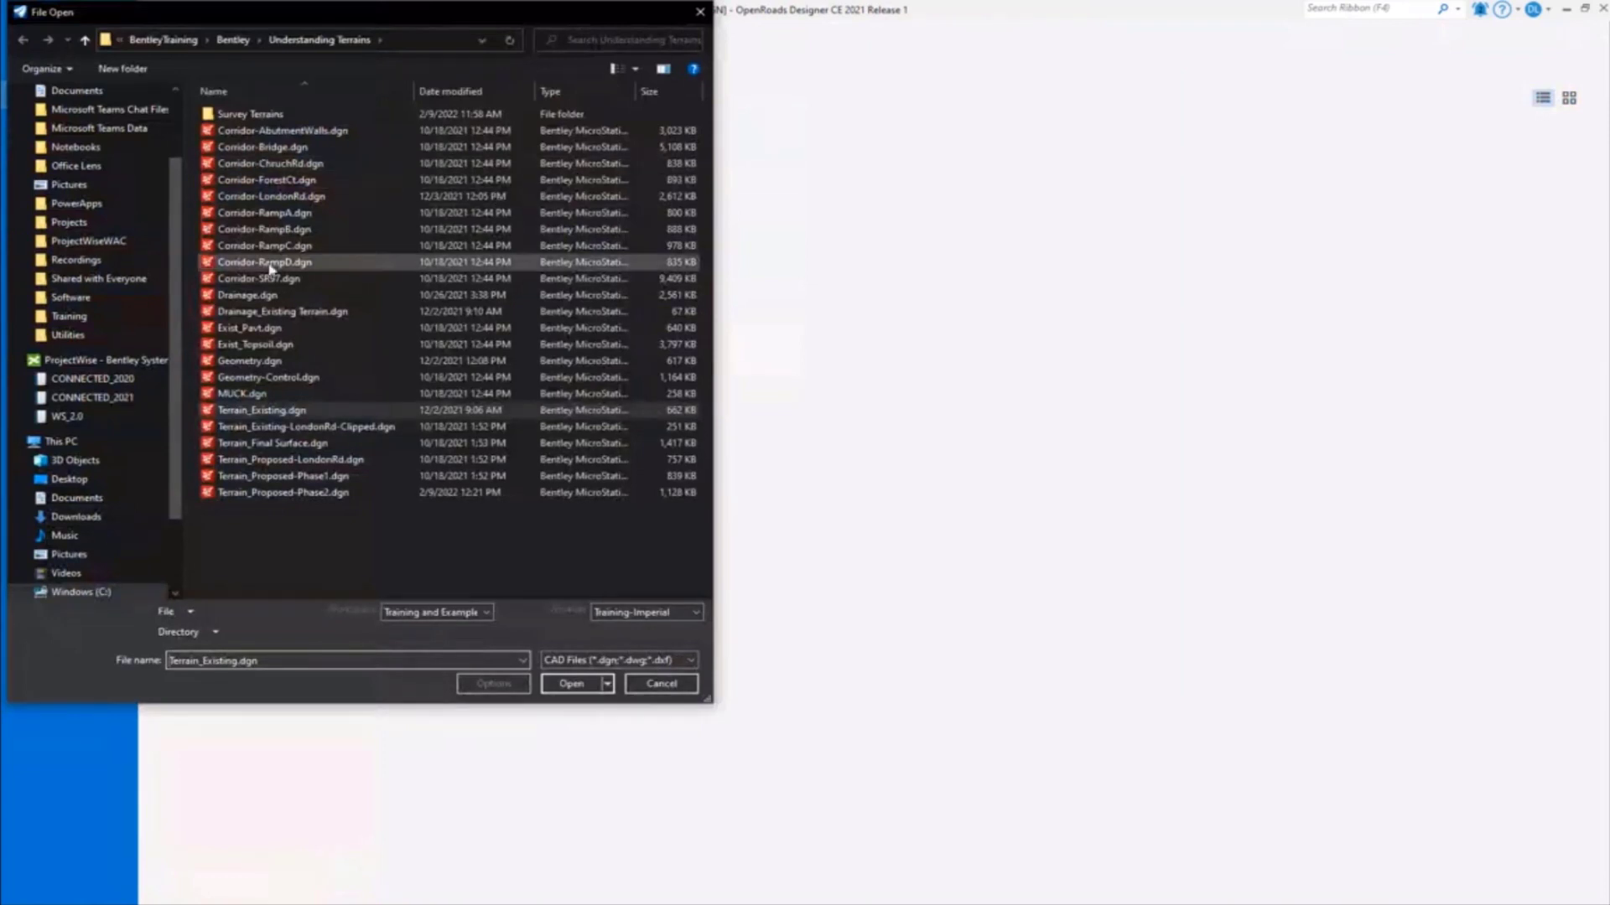
pyautogui.click(307, 197)
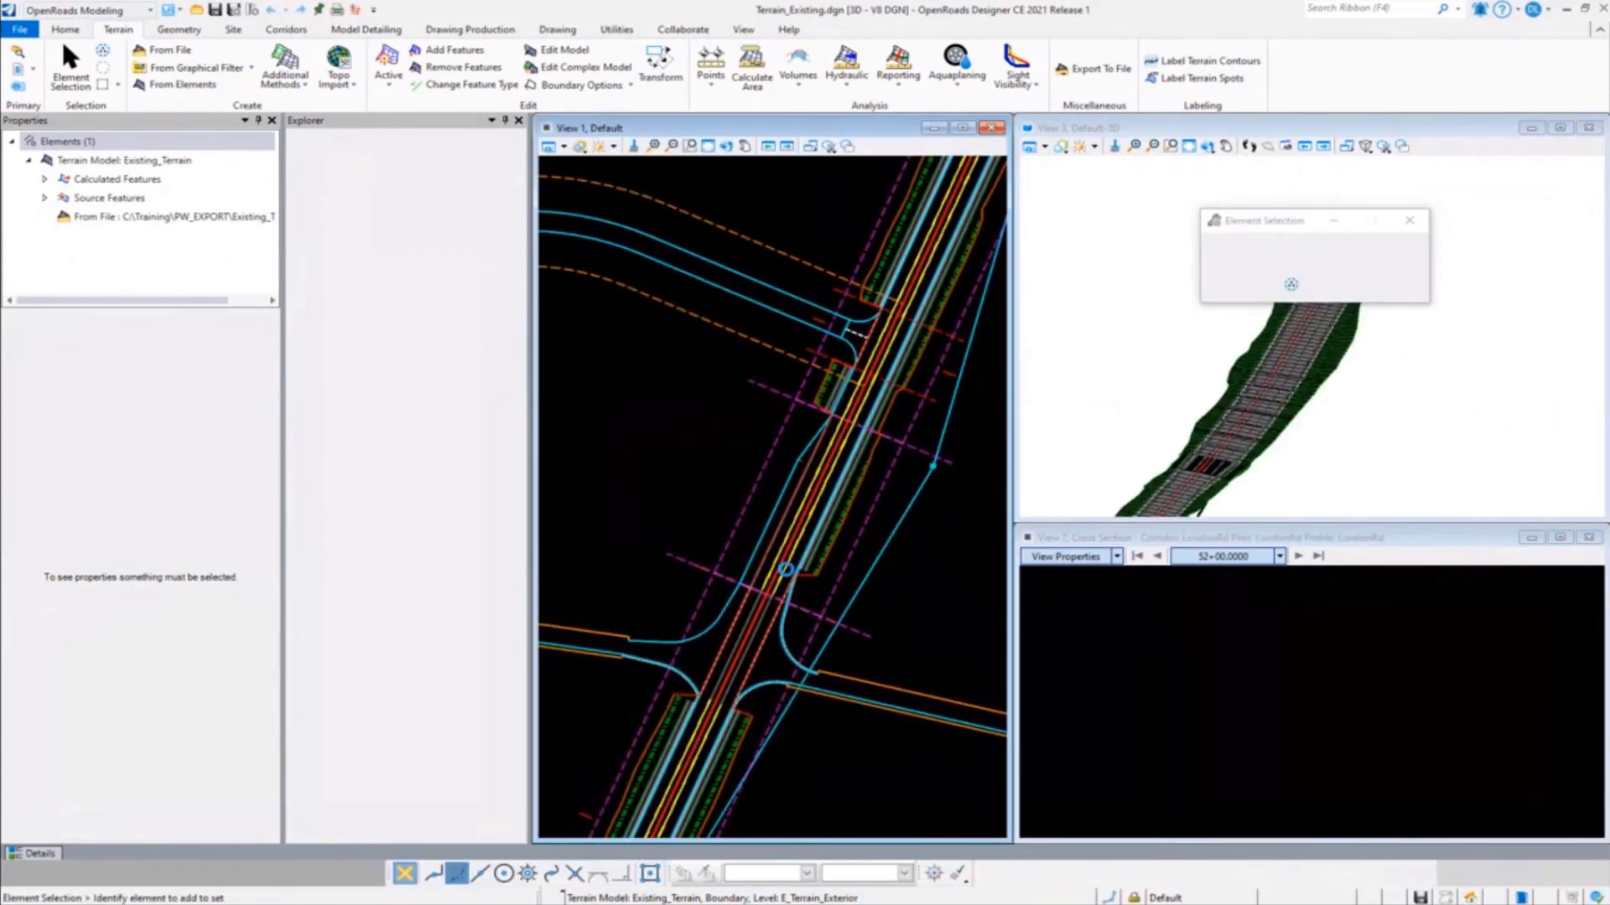
# - Auto-hide the Properties pane and fit the whole London Rd corridor in the Default-3D view
pyautogui.scroll(-5, 754, 546)
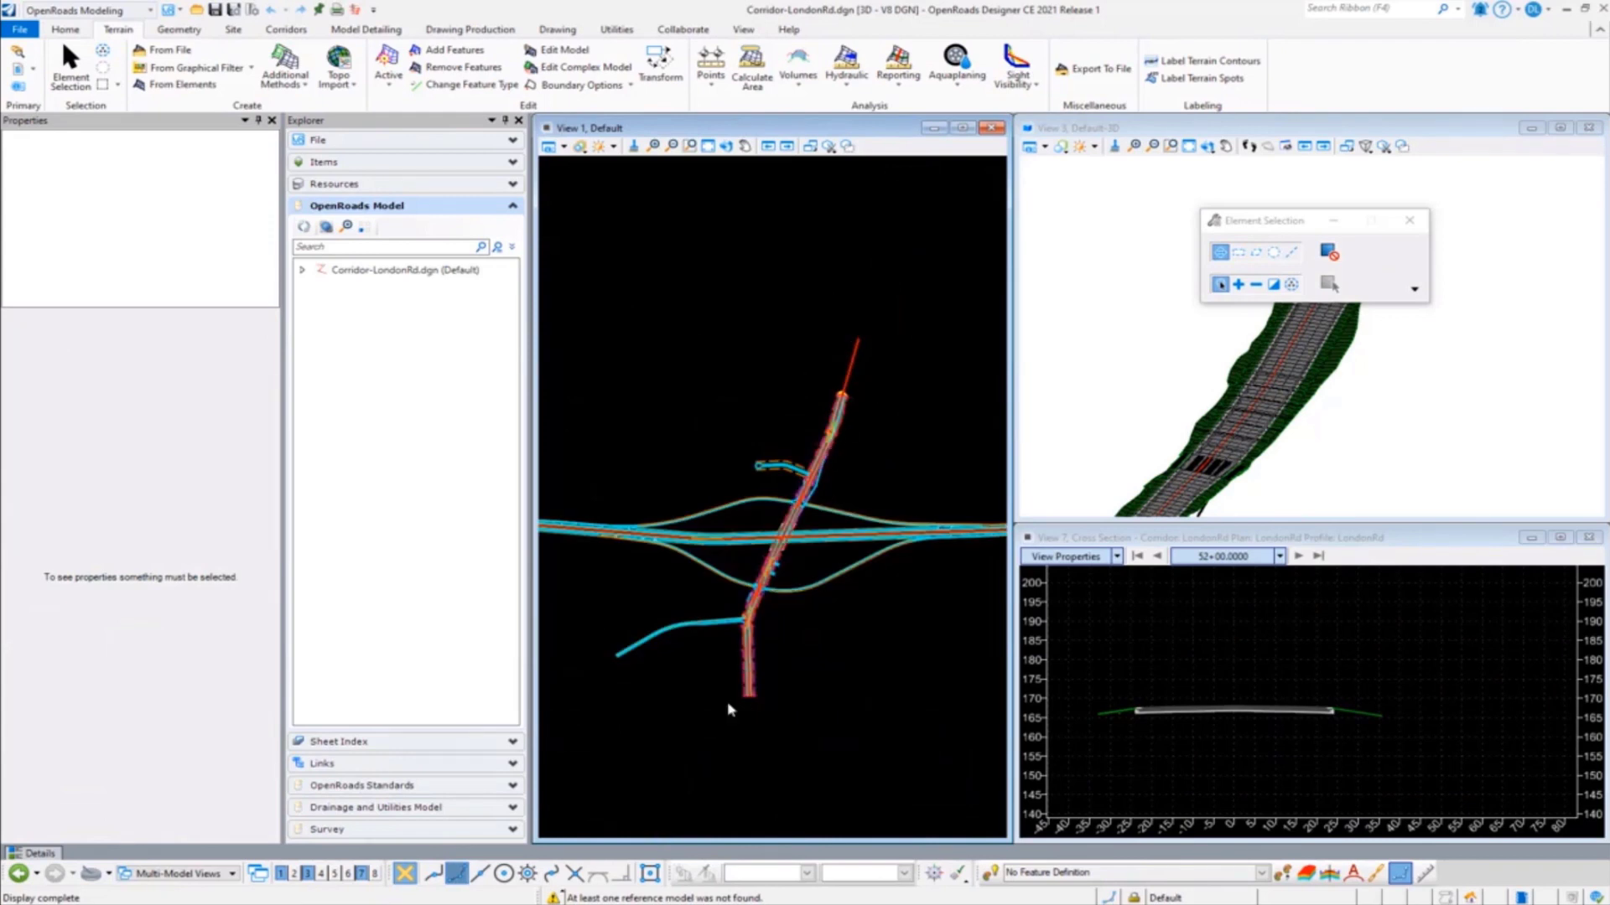
pyautogui.scroll(-3, 1194, 394)
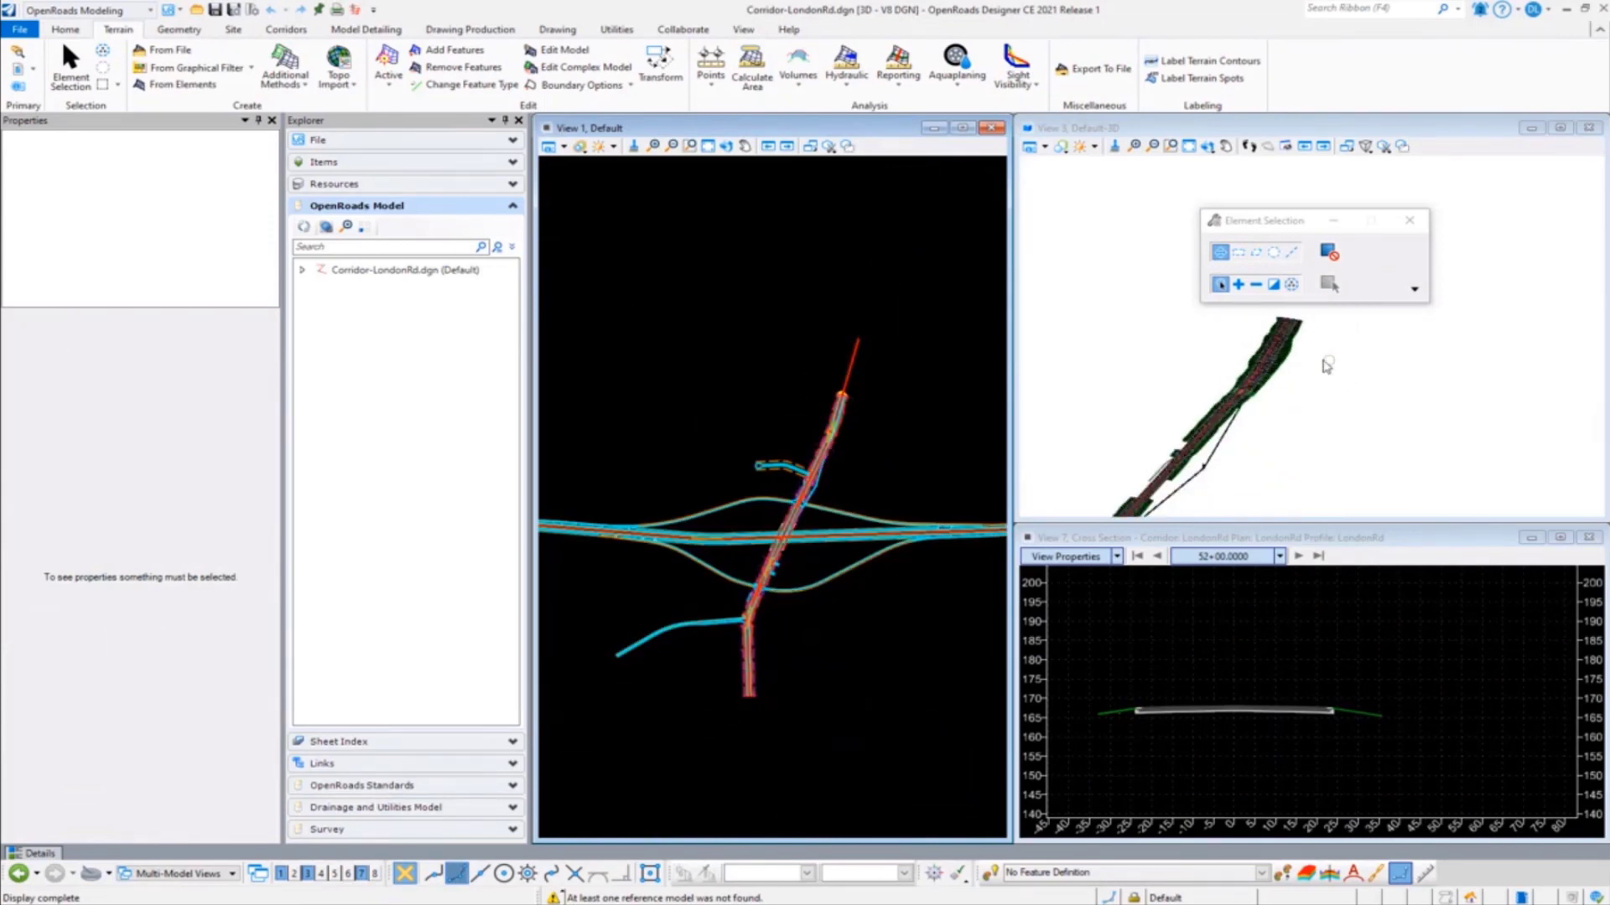
pyautogui.click(258, 119)
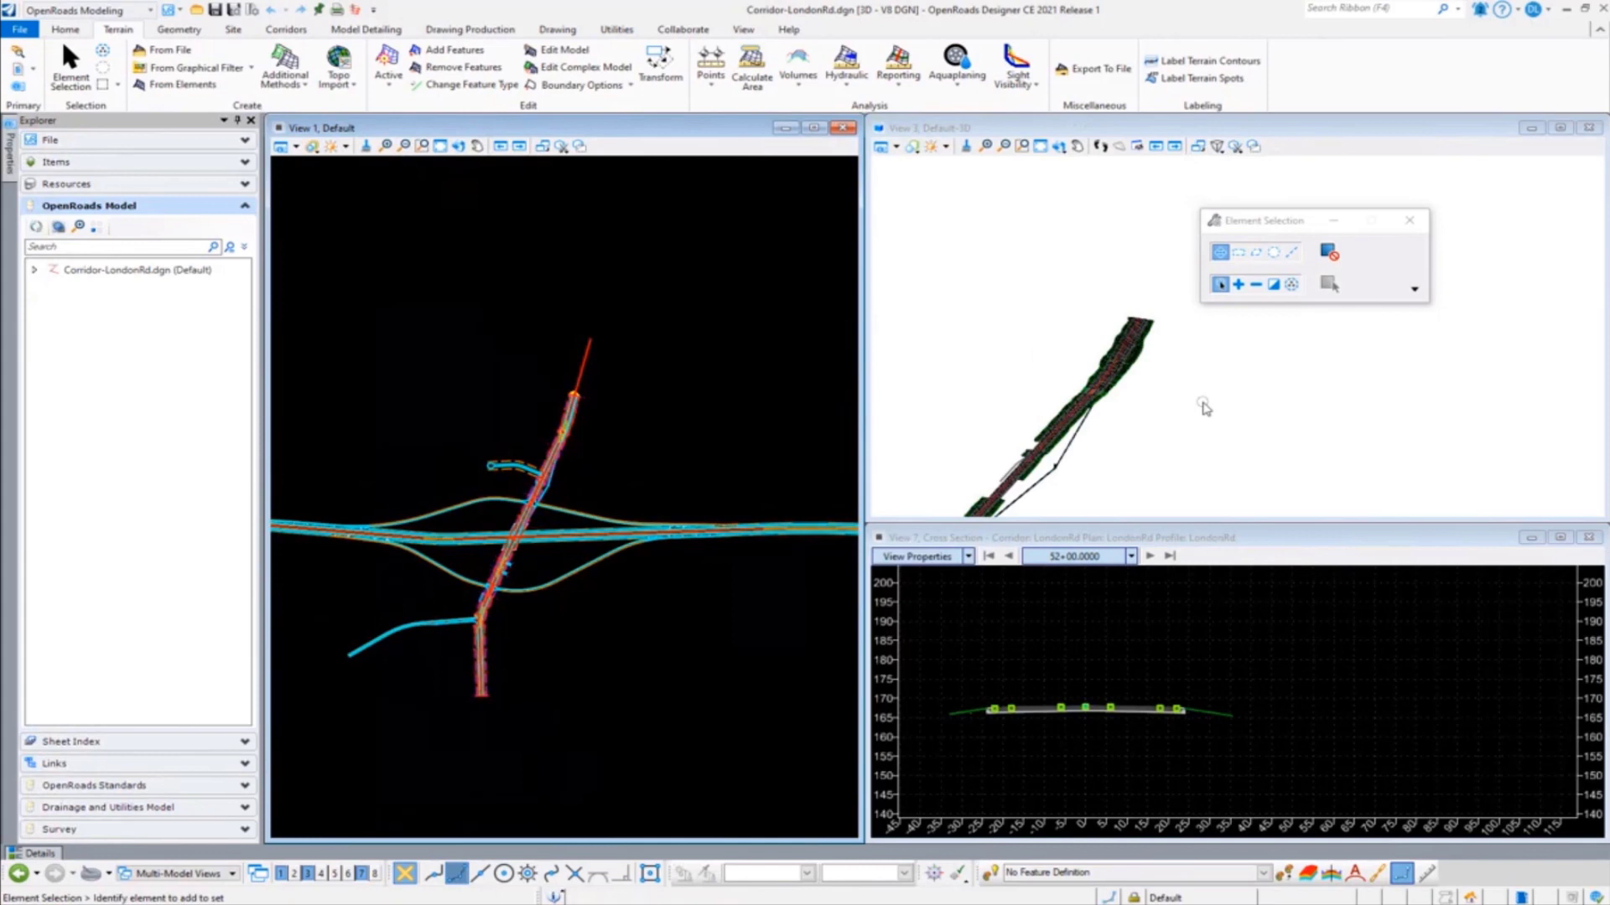
pyautogui.click(1039, 146)
pyautogui.click(1081, 399)
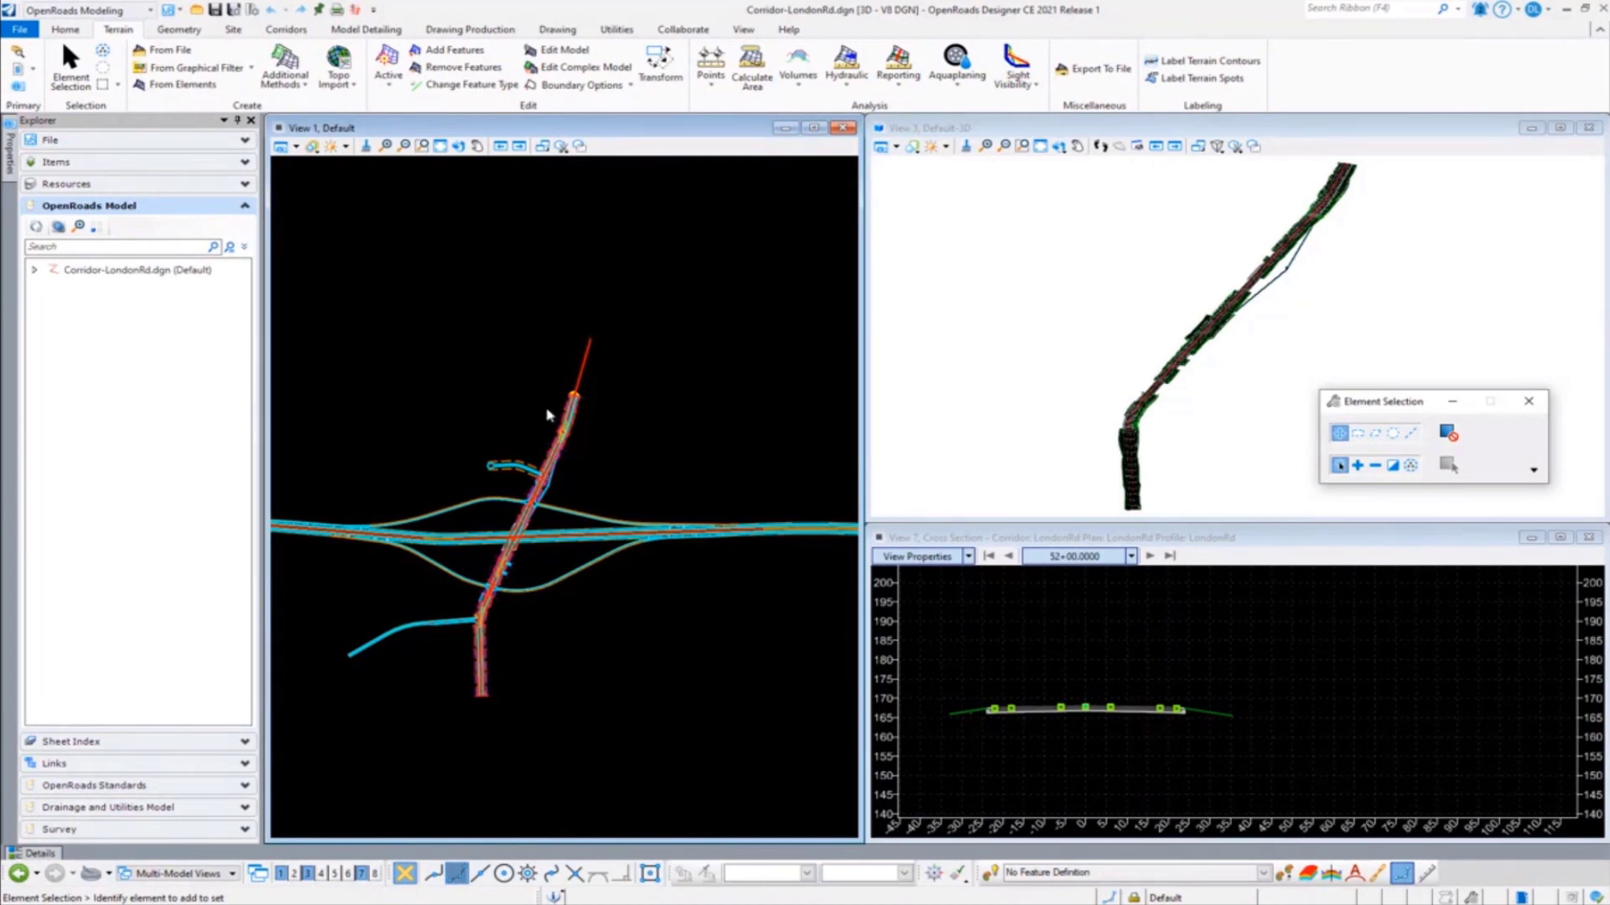
# - Detach the missing clipped London Rd terrain reference in slot 3 from the corridor file
pyautogui.click(18, 68)
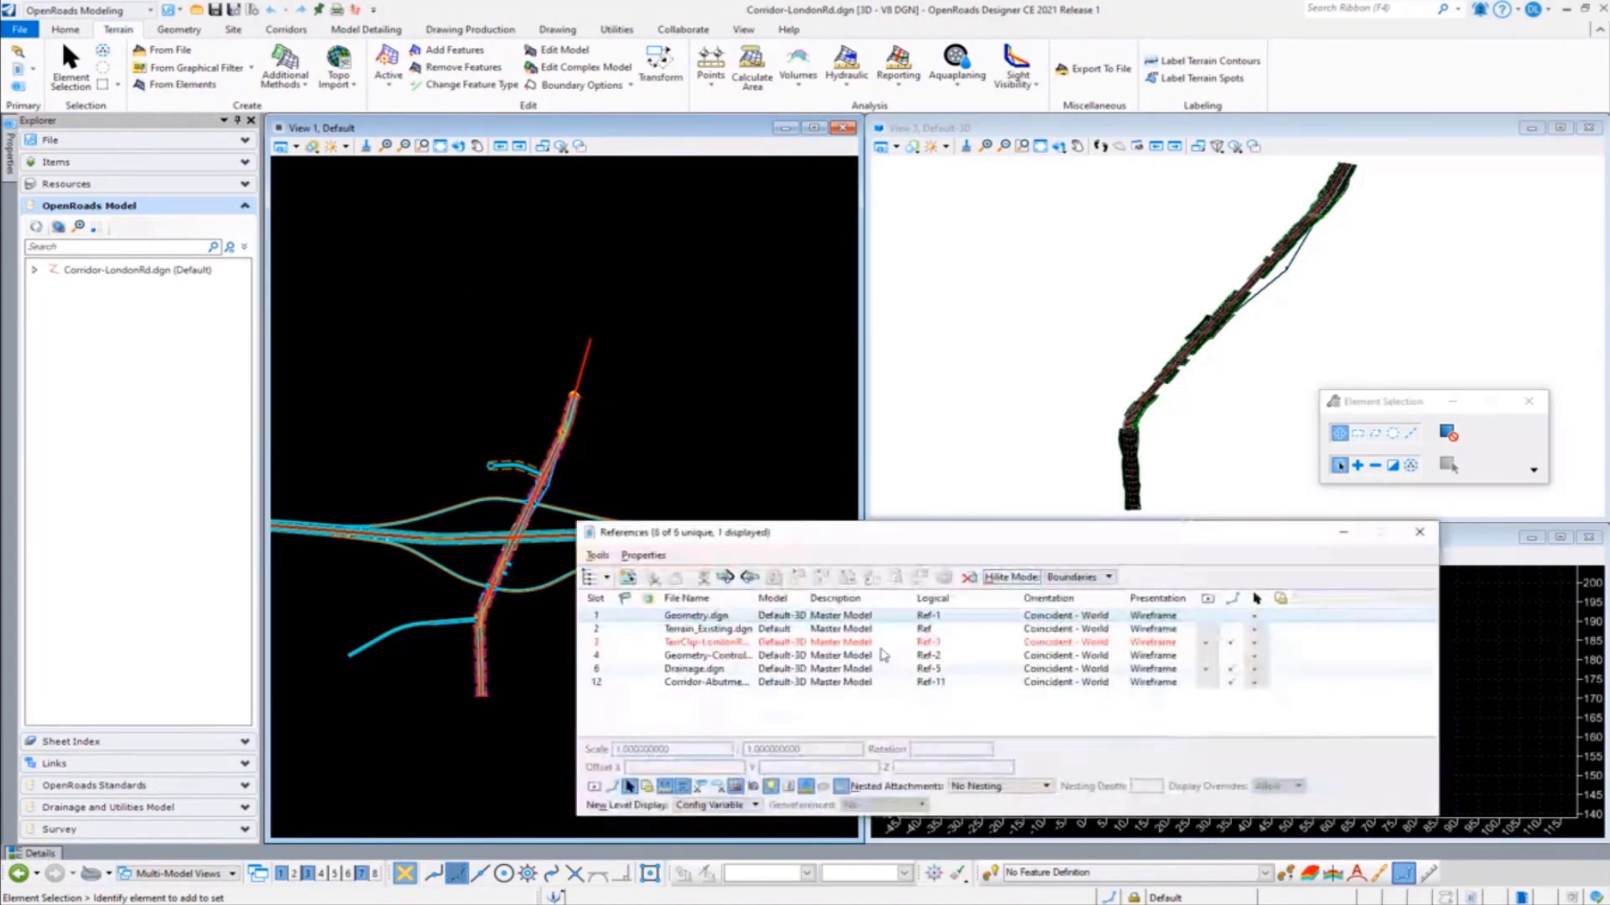
pyautogui.click(679, 642)
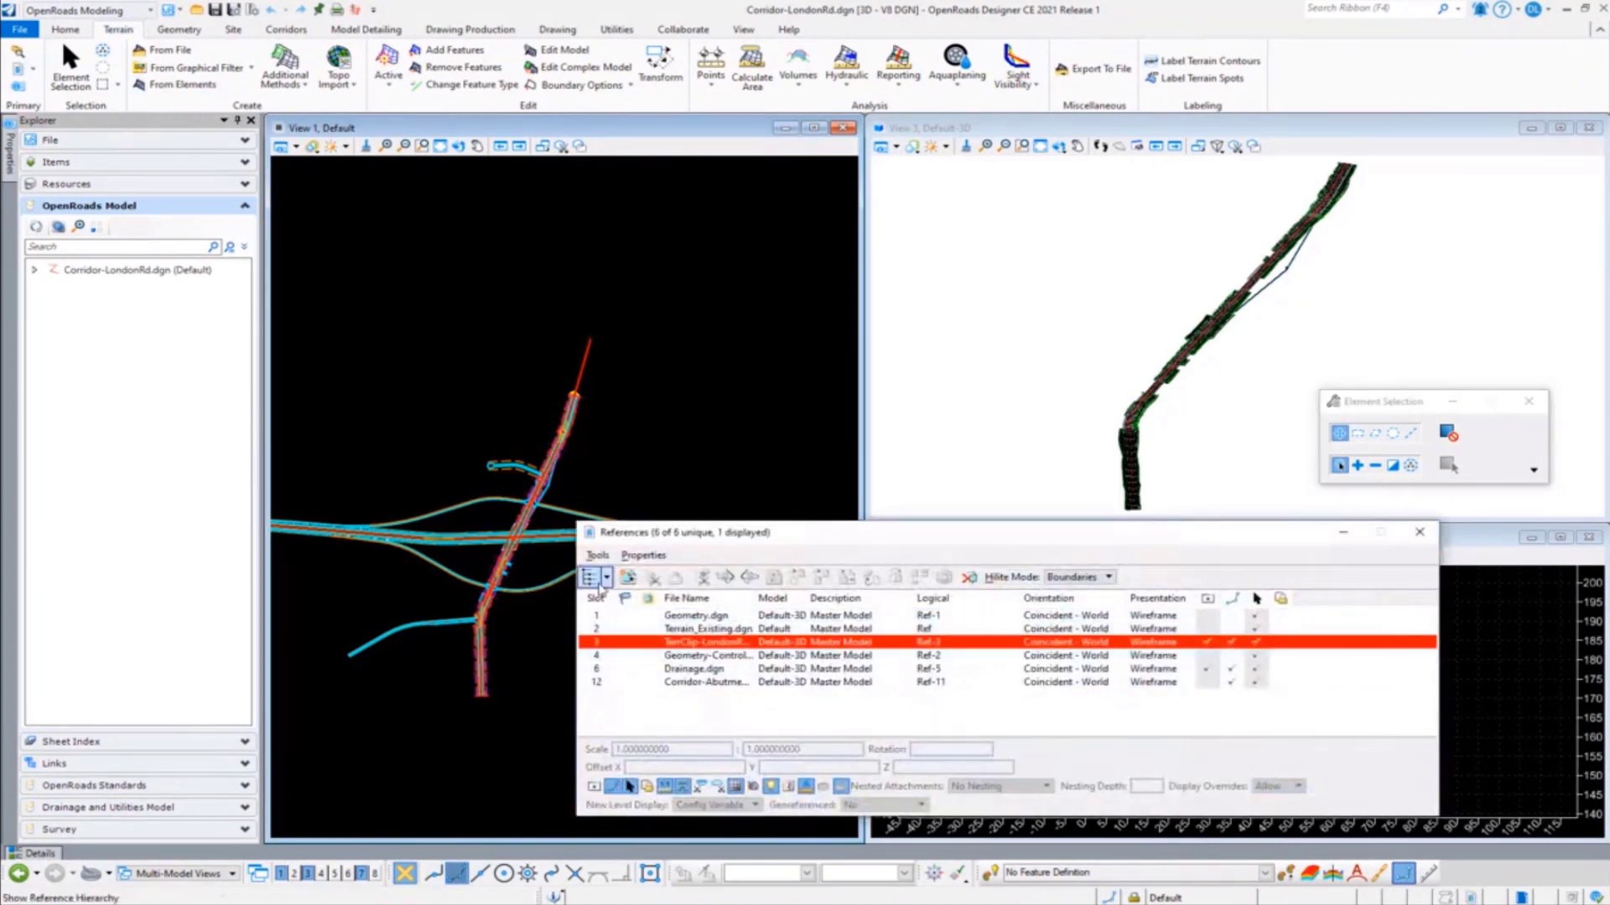
pyautogui.rightClick(726, 646)
pyautogui.click(765, 264)
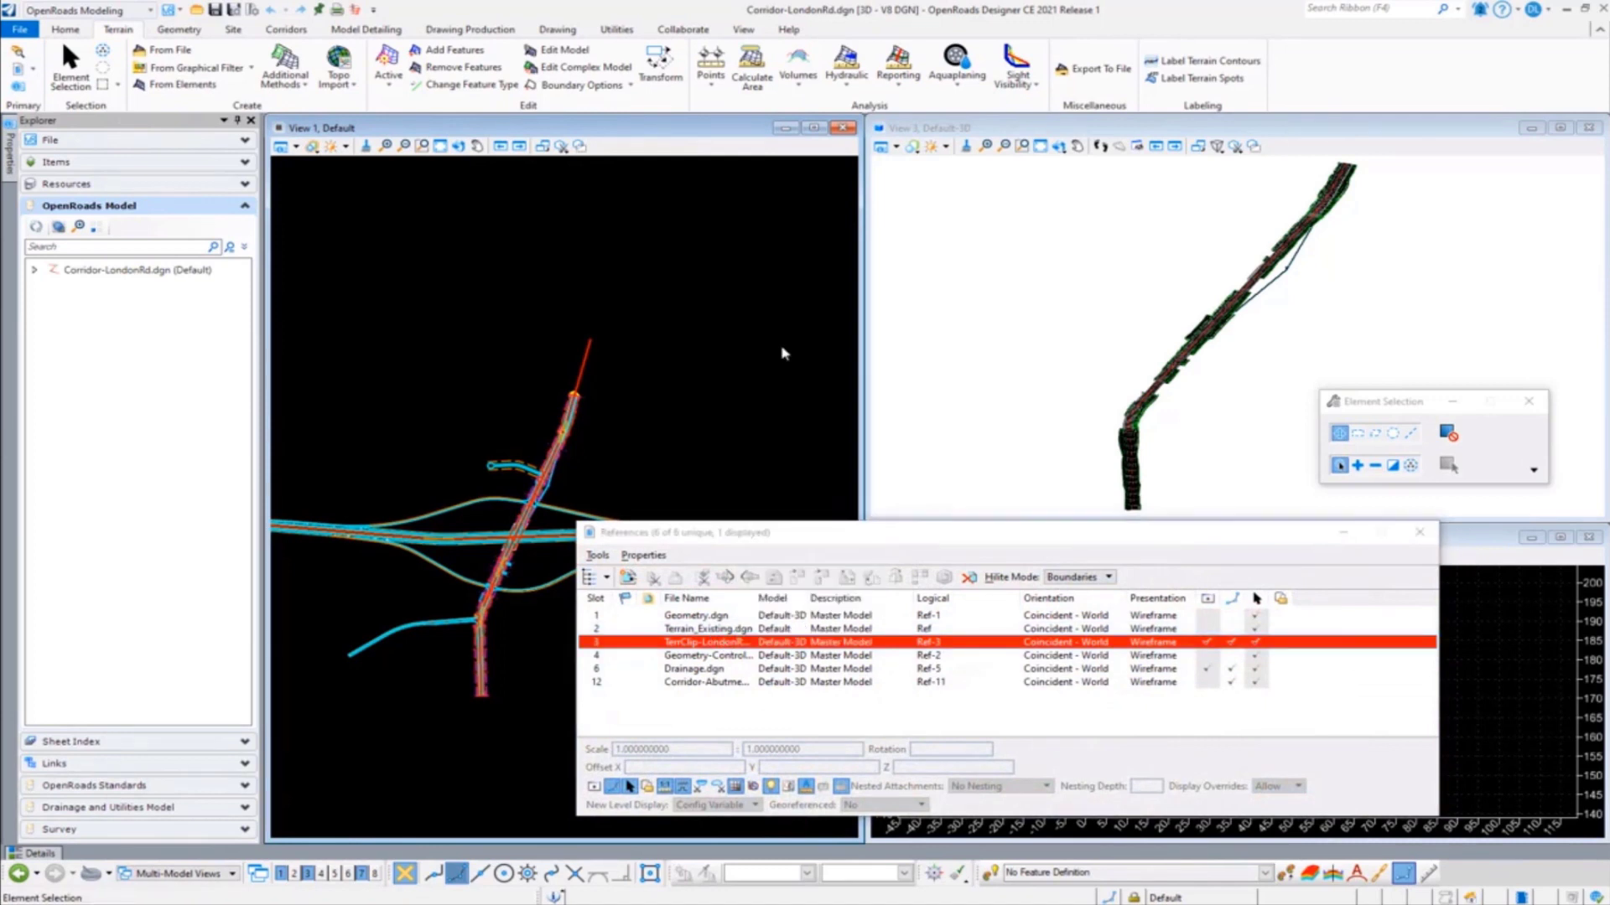
pyautogui.click(830, 366)
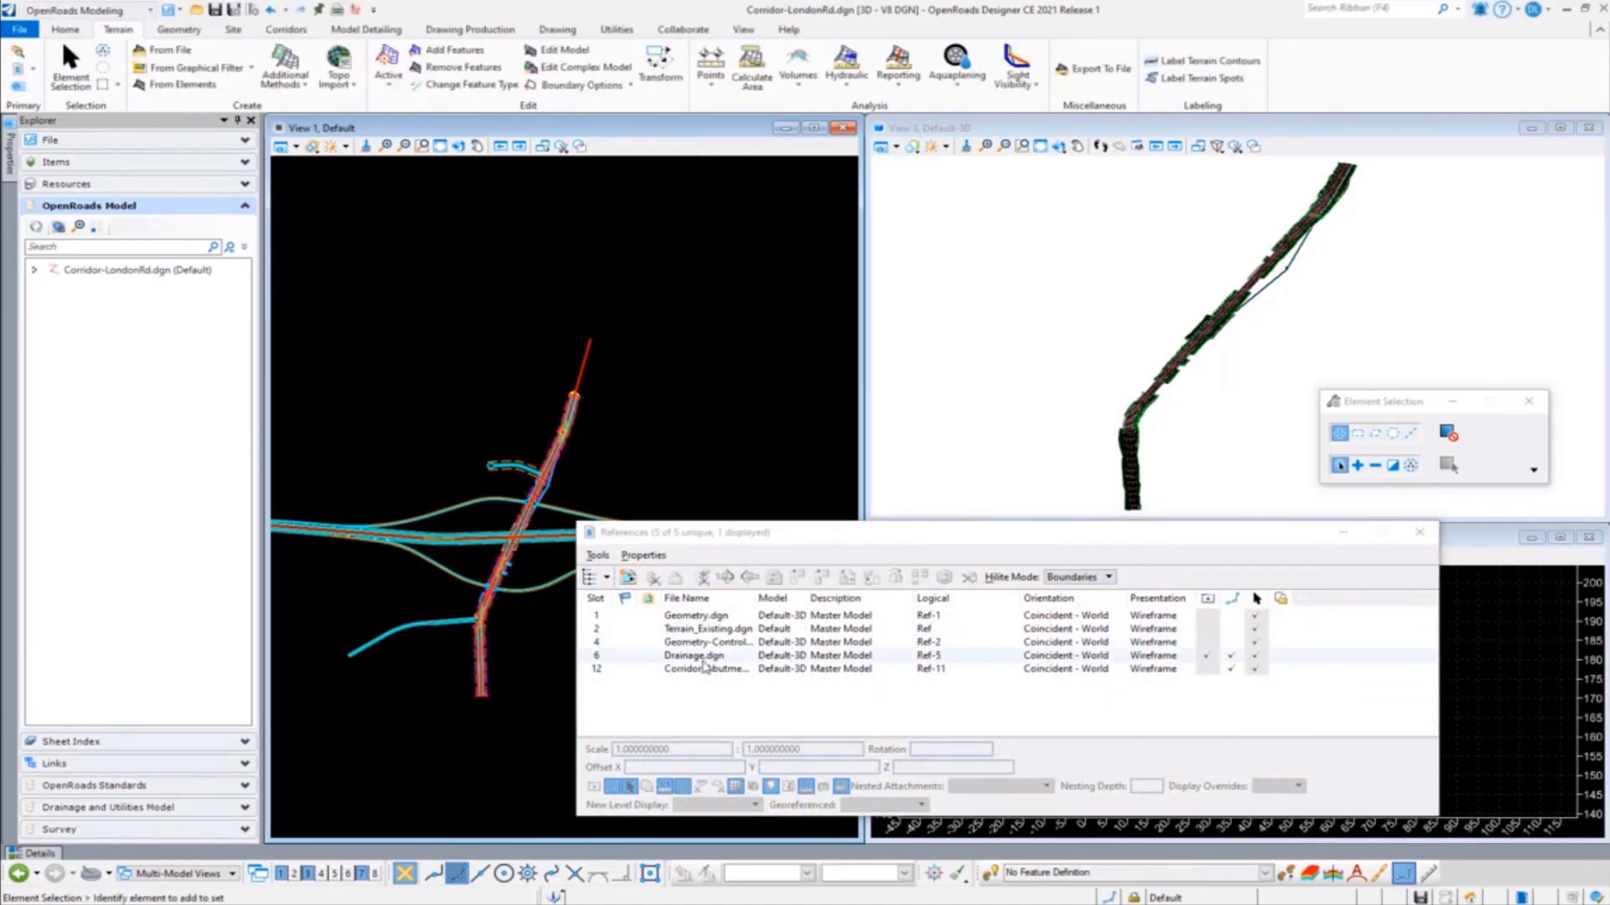
# - Display the Terrain_Existing.dgn reference to view its extent against the corridor, hide it again and close the references list
pyautogui.click(732, 629)
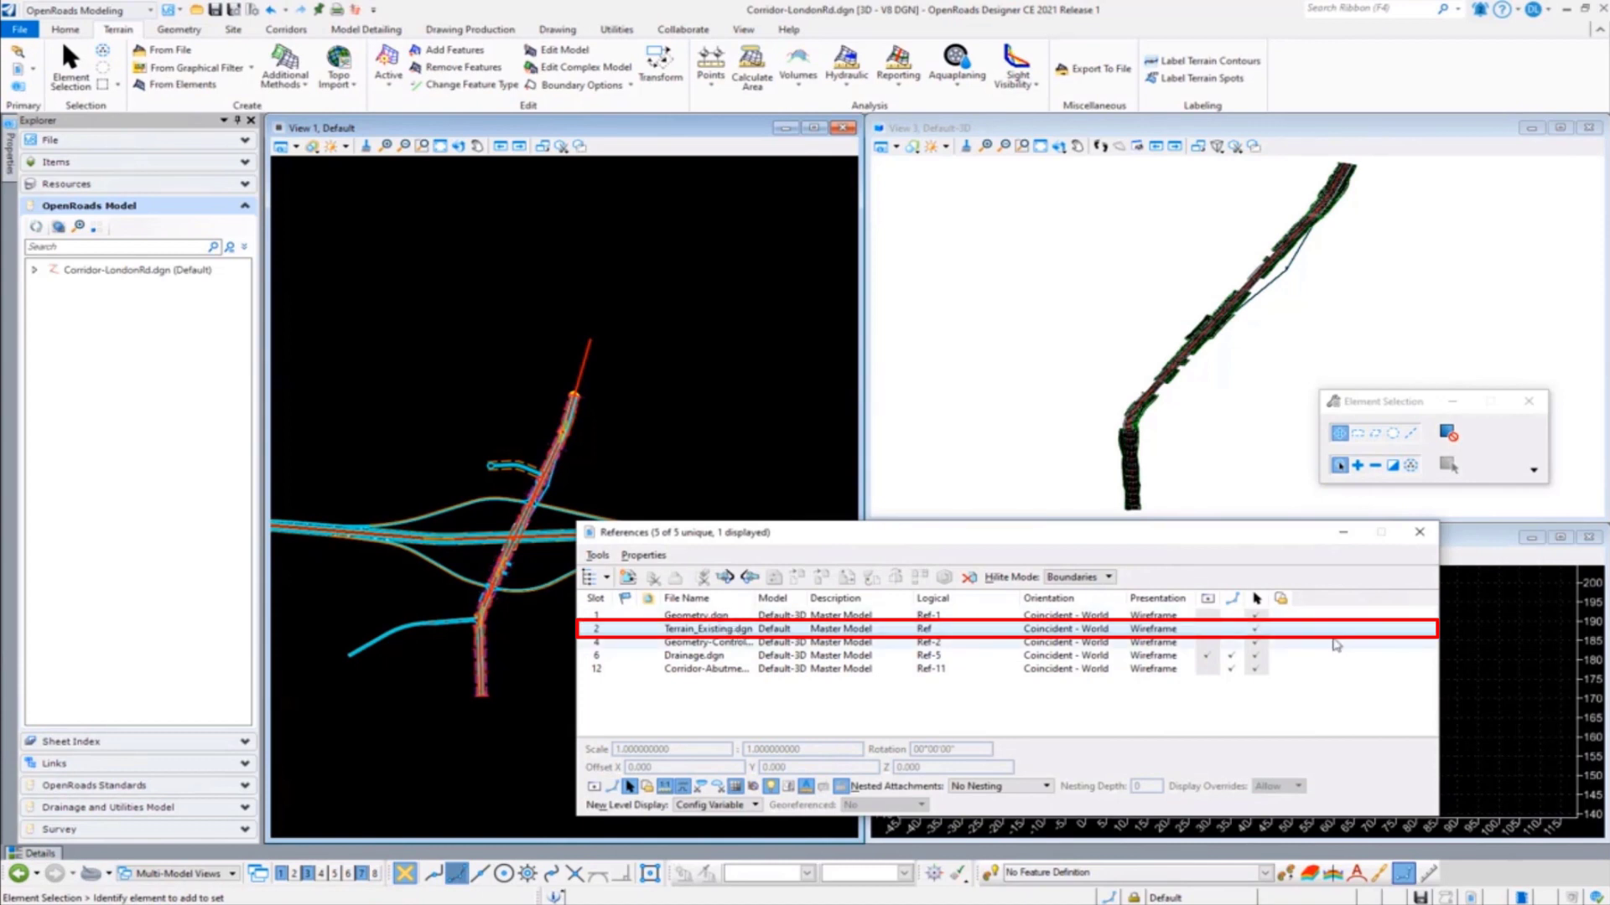
pyautogui.click(1205, 630)
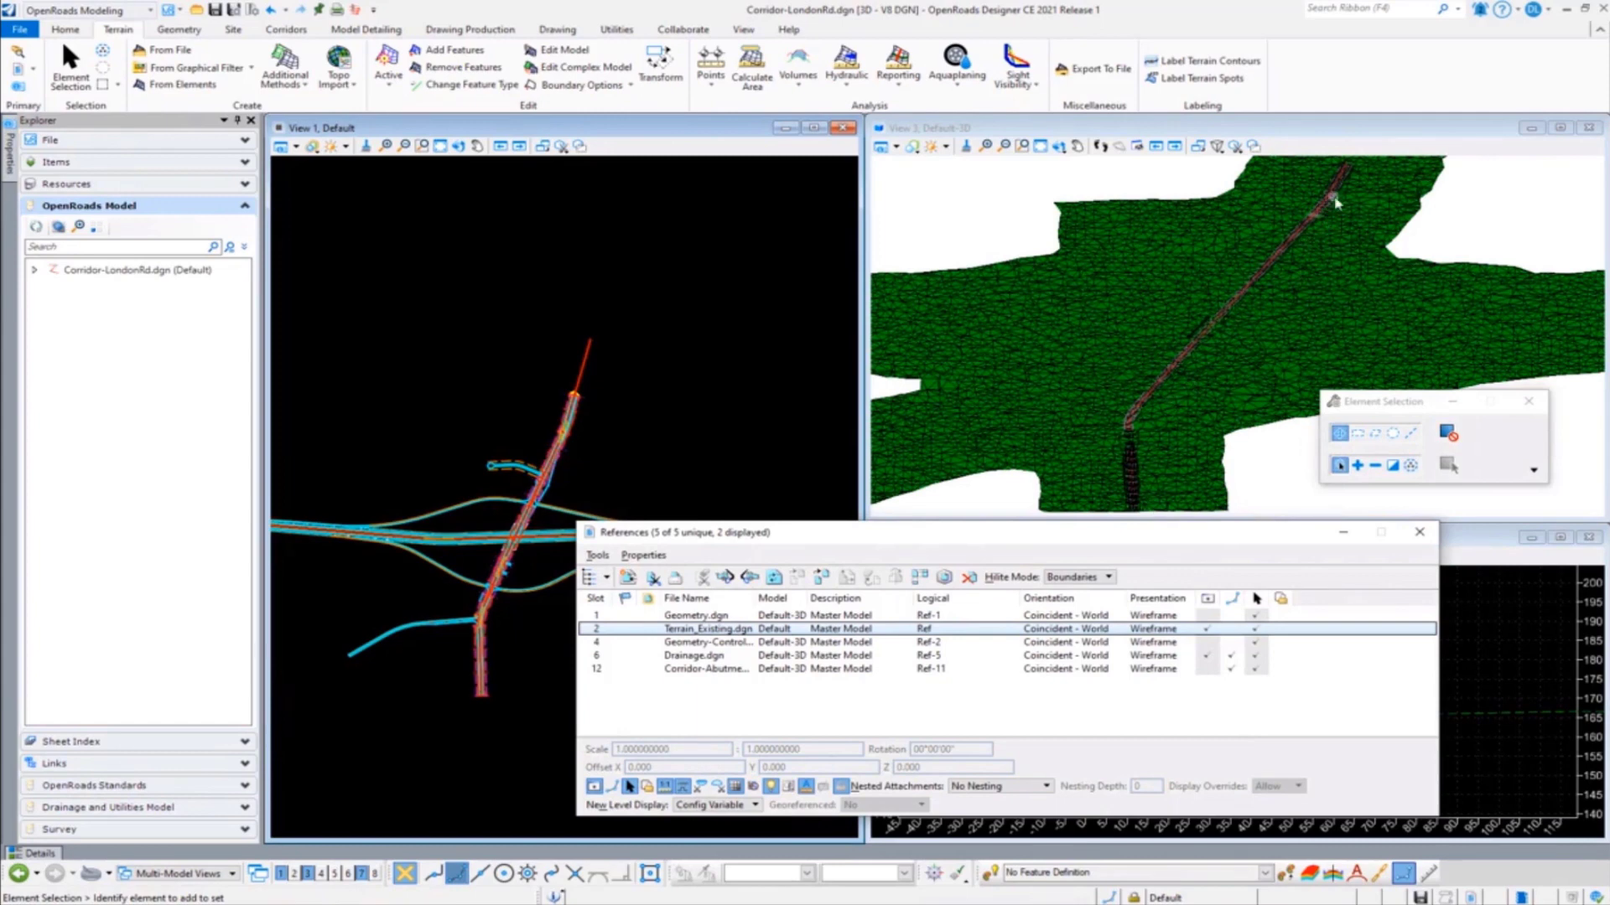
pyautogui.click(1206, 629)
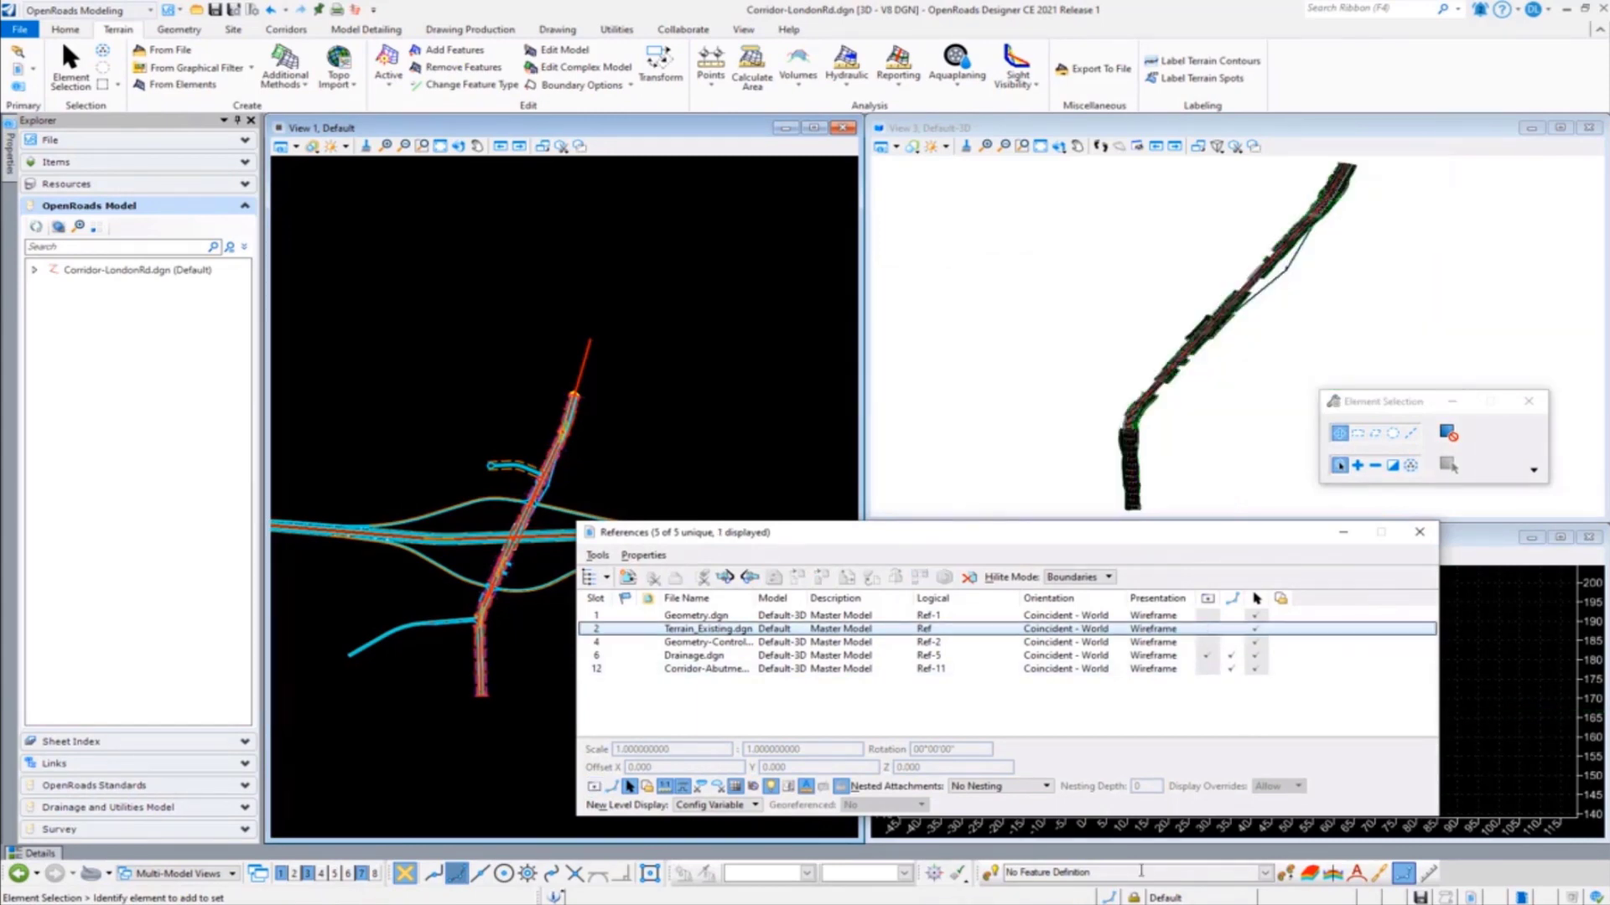
pyautogui.click(1420, 533)
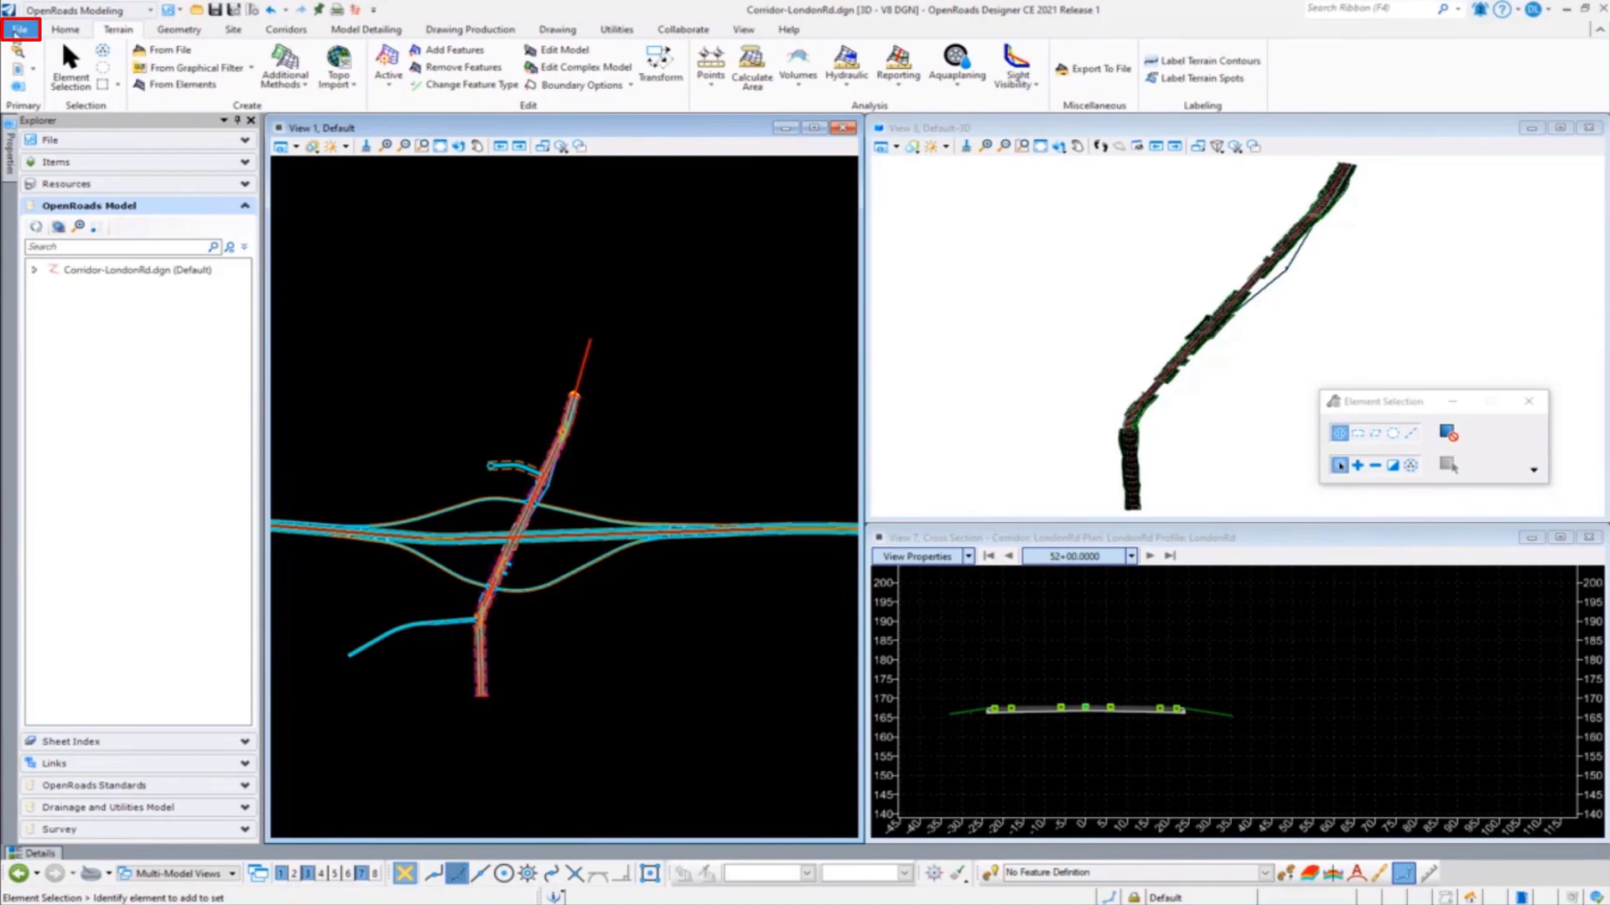
# - Open Terrain_Existing-LondonRd-Clipped.dgn and fit its full contents in the view
pyautogui.click(20, 31)
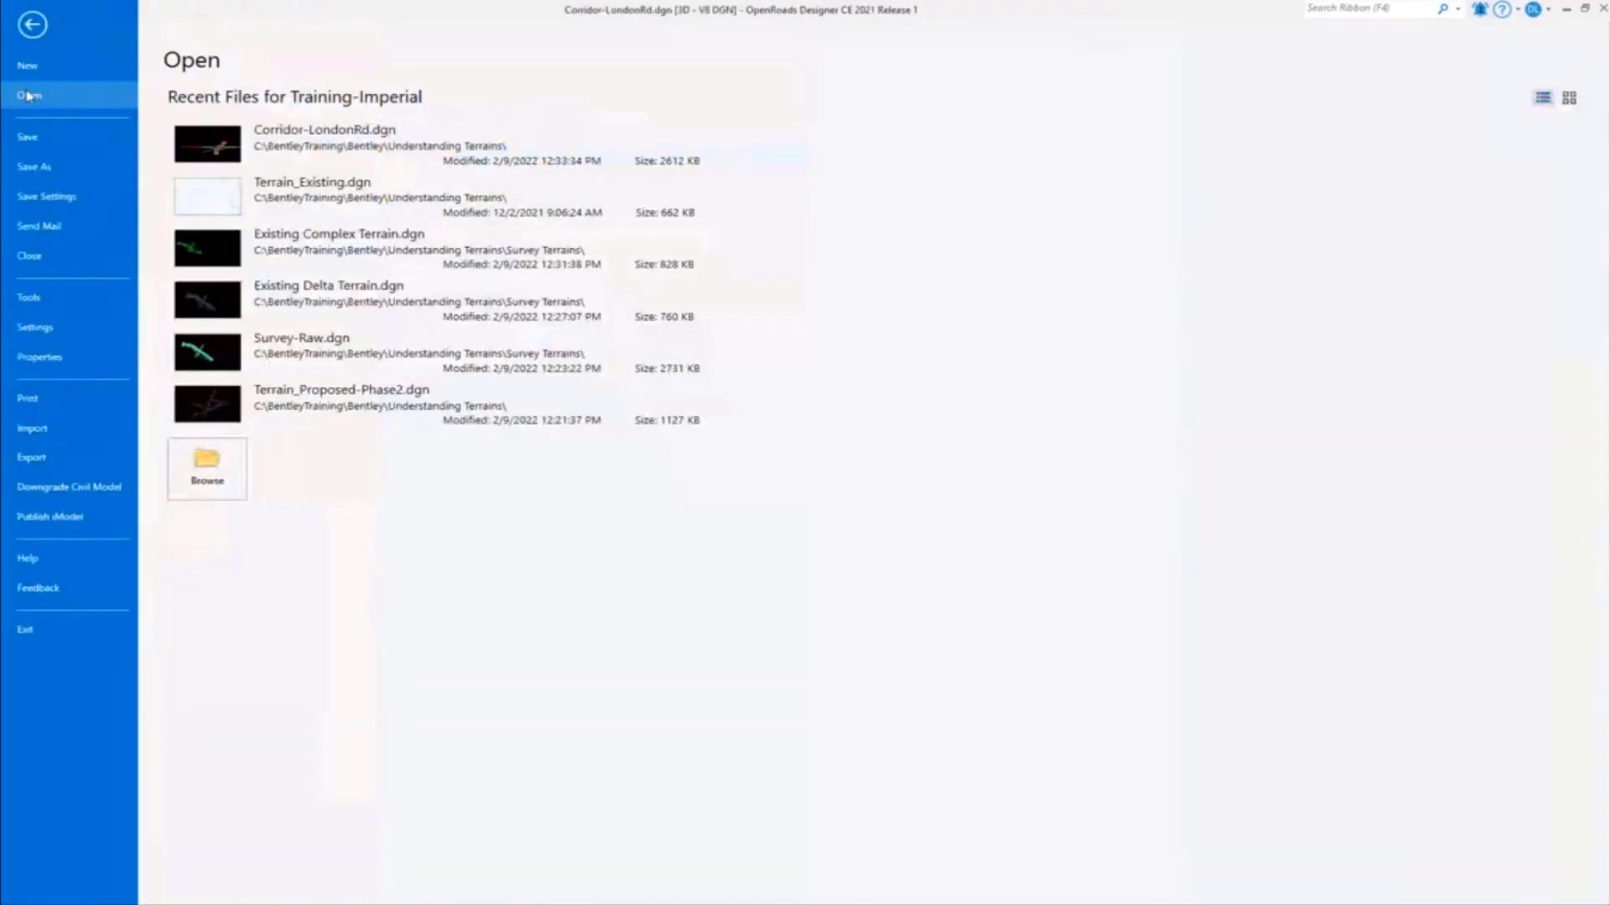
pyautogui.click(208, 466)
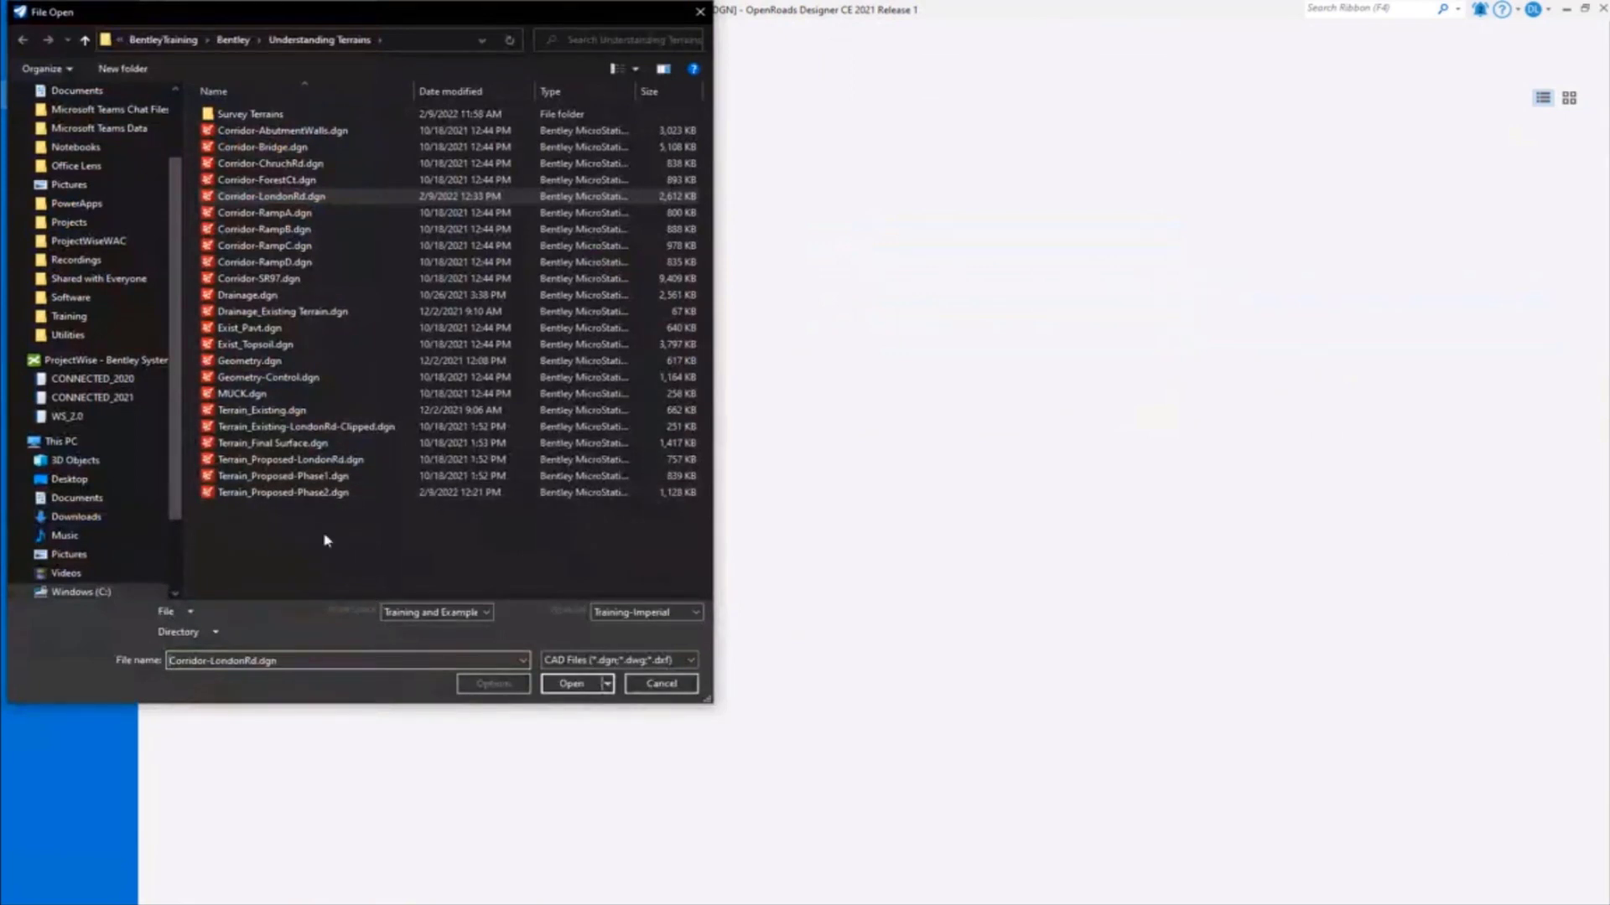
pyautogui.click(305, 428)
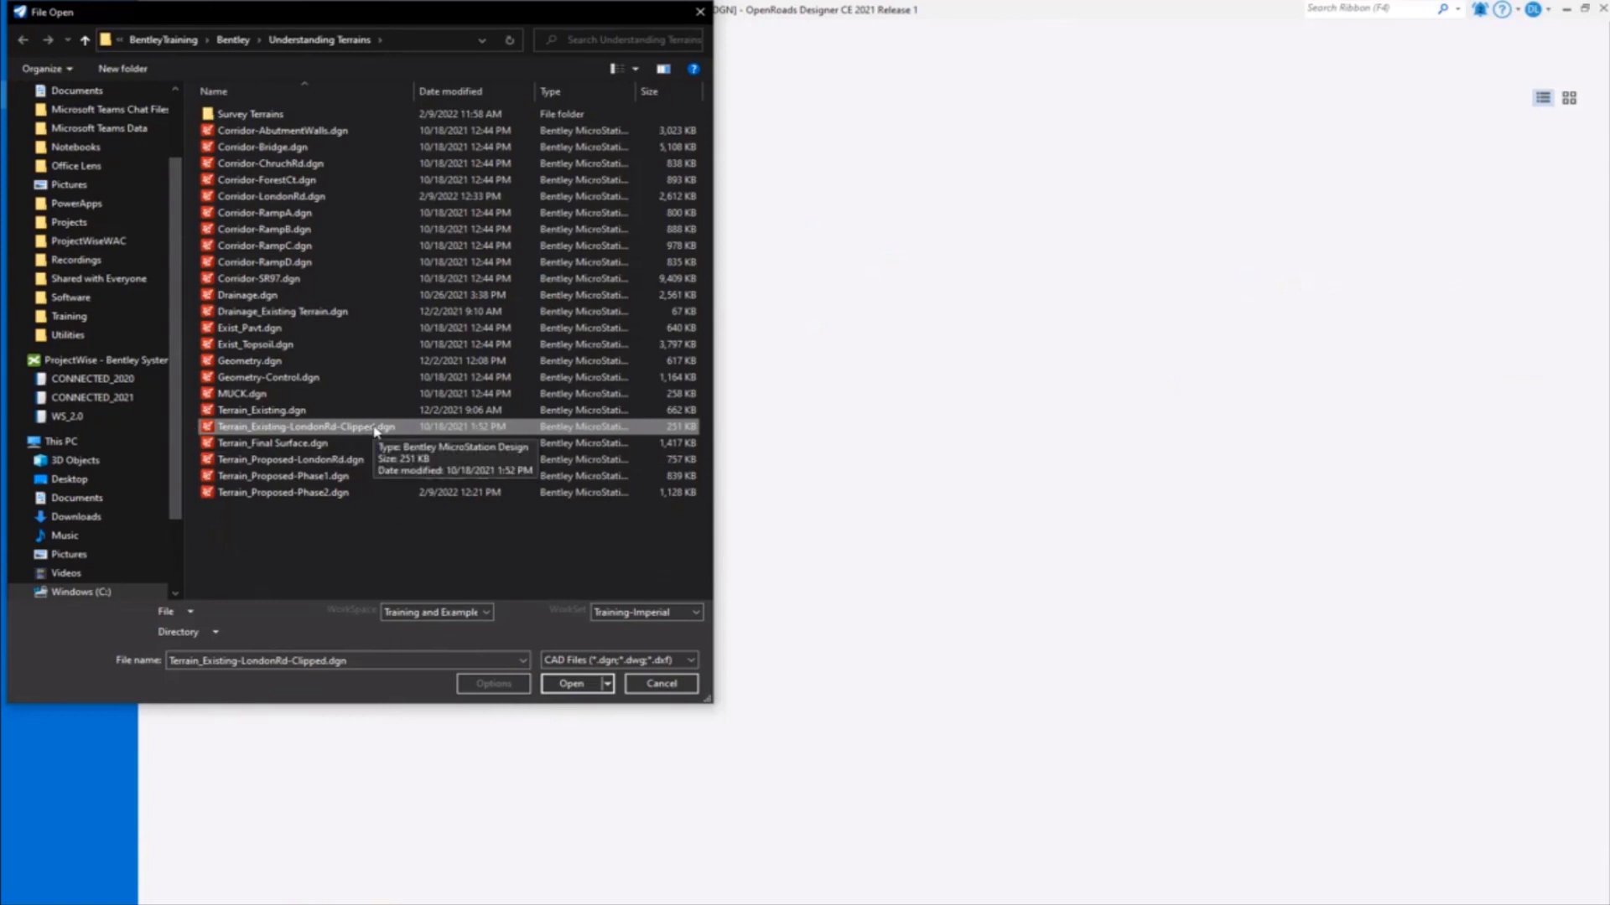
pyautogui.click(560, 684)
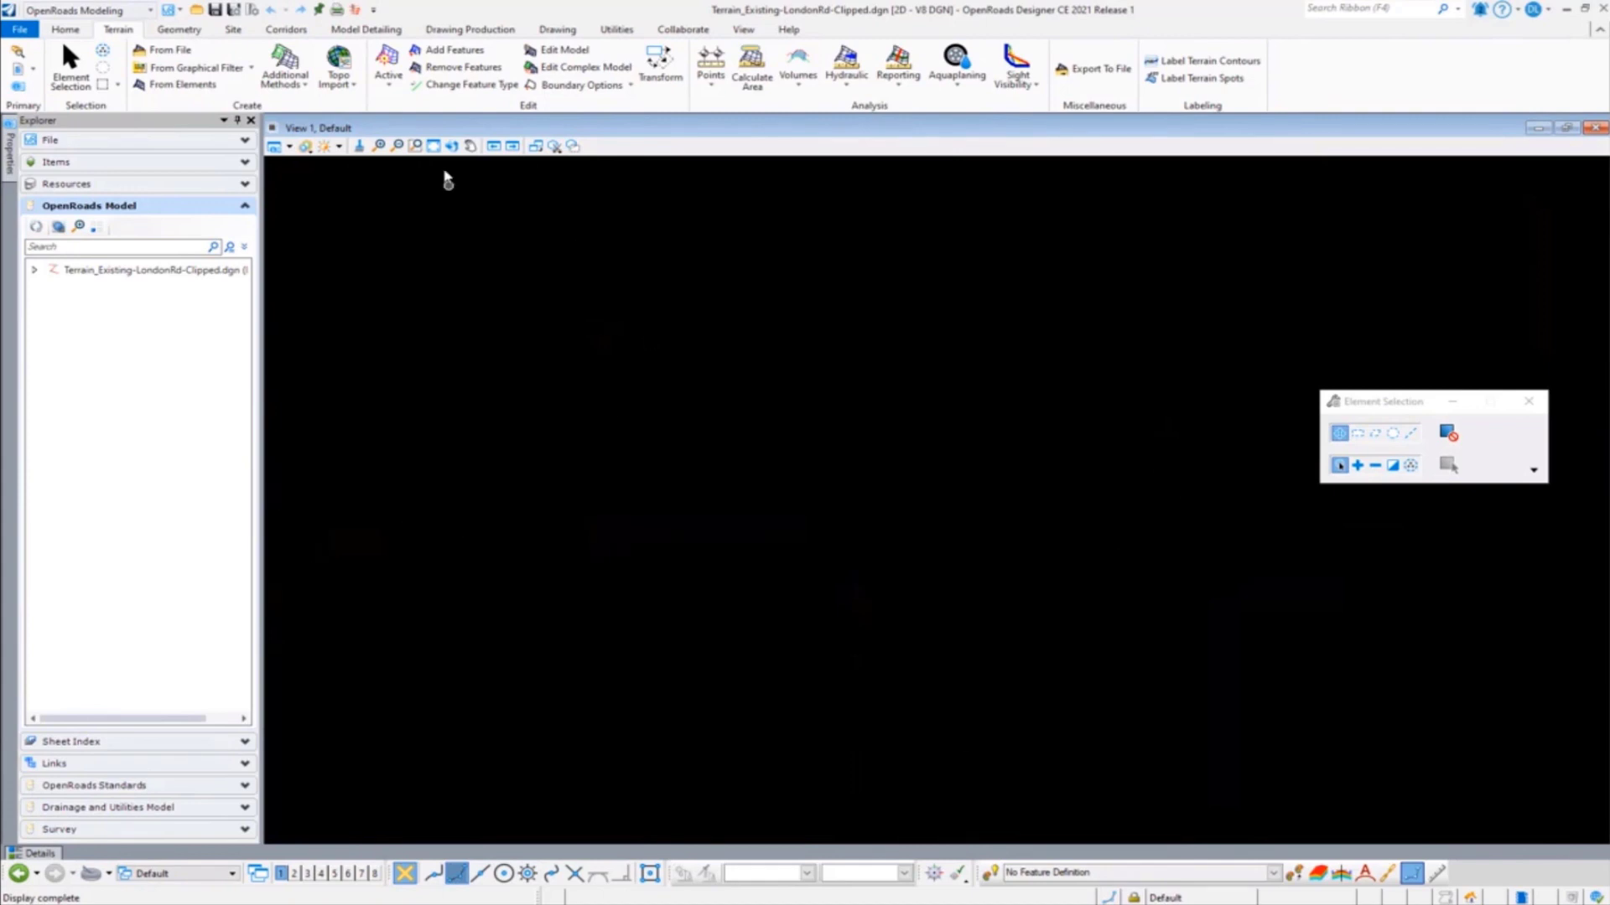
pyautogui.click(435, 154)
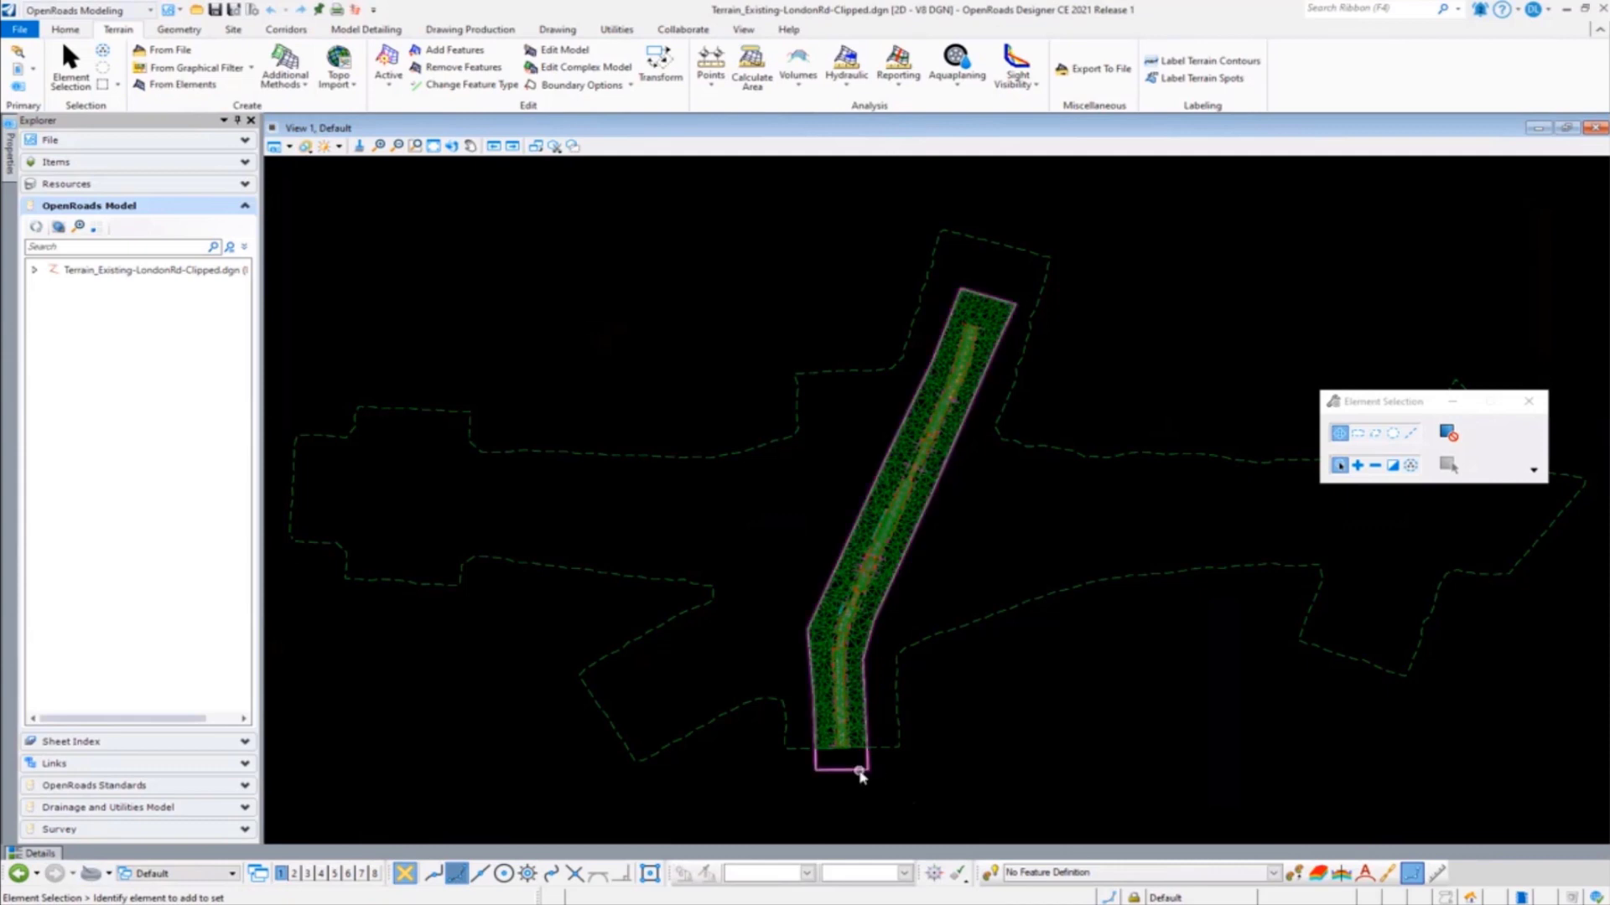
# - Delete the closed clip boundary shape around London Rd and the ETC_LondonRd terrain model under Existing Triangles
pyautogui.click(860, 772)
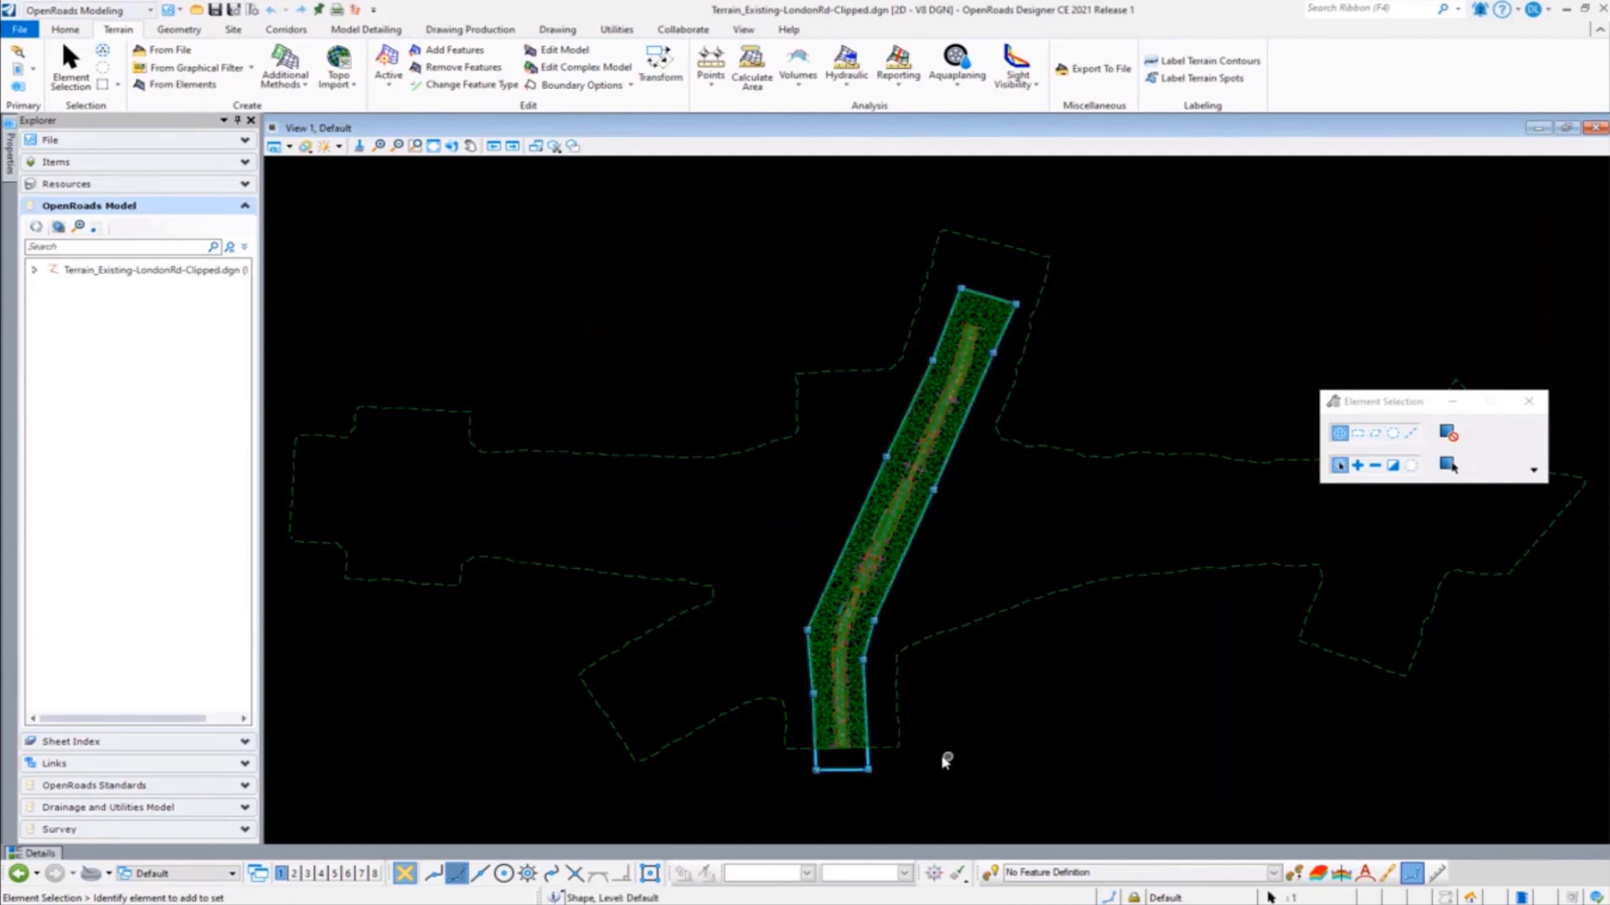
pyautogui.press('Delete')
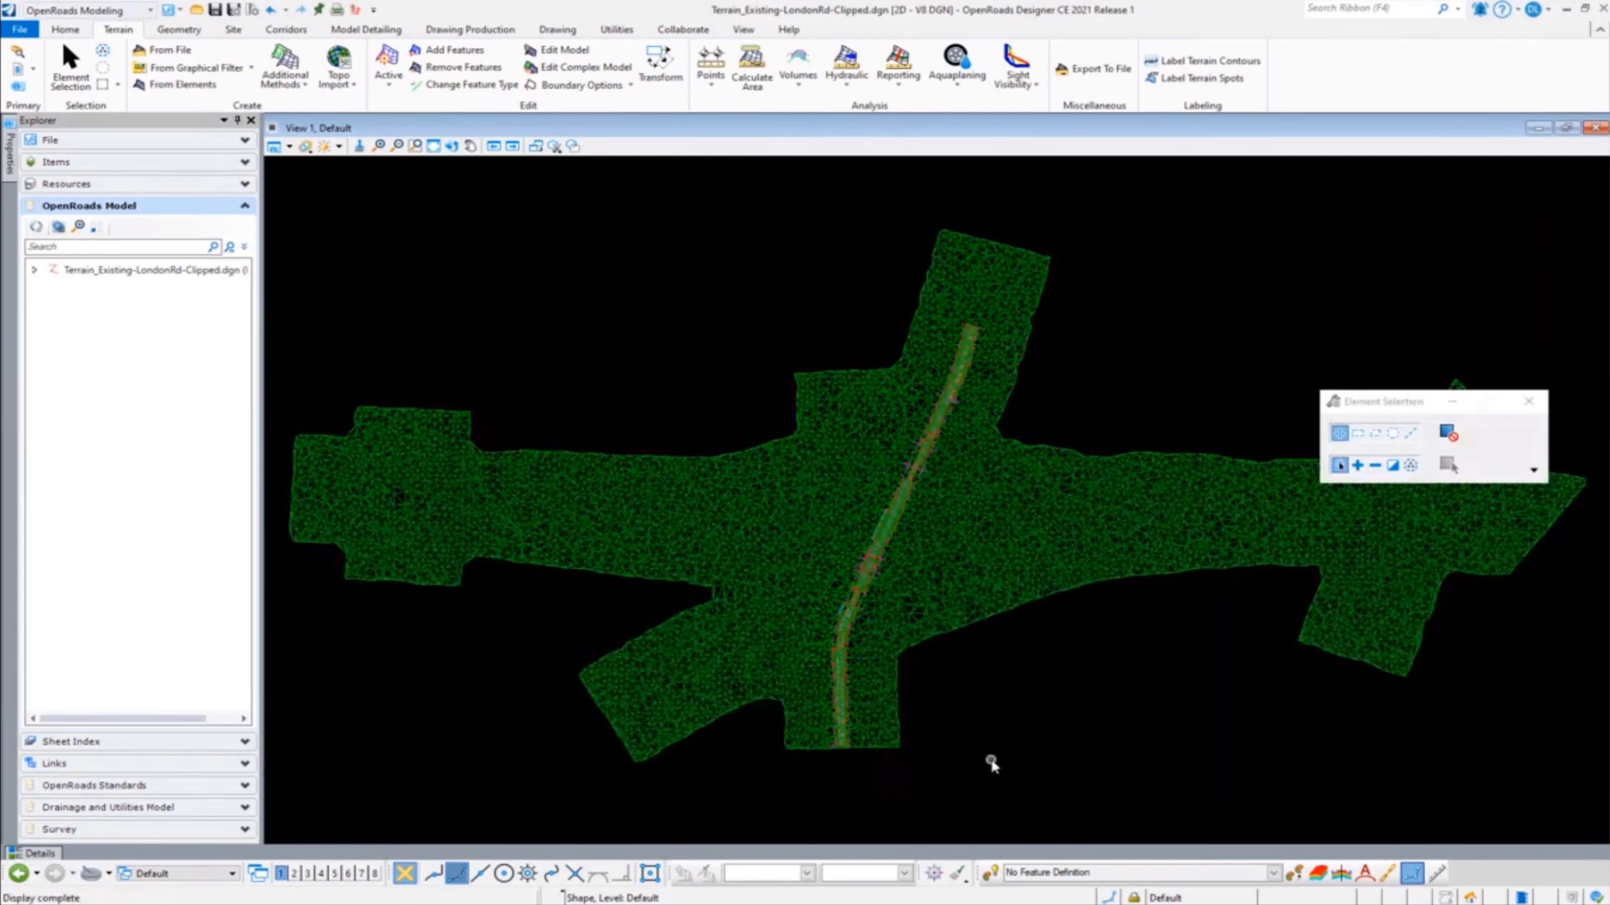
pyautogui.doubleClick(109, 270)
pyautogui.doubleClick(113, 308)
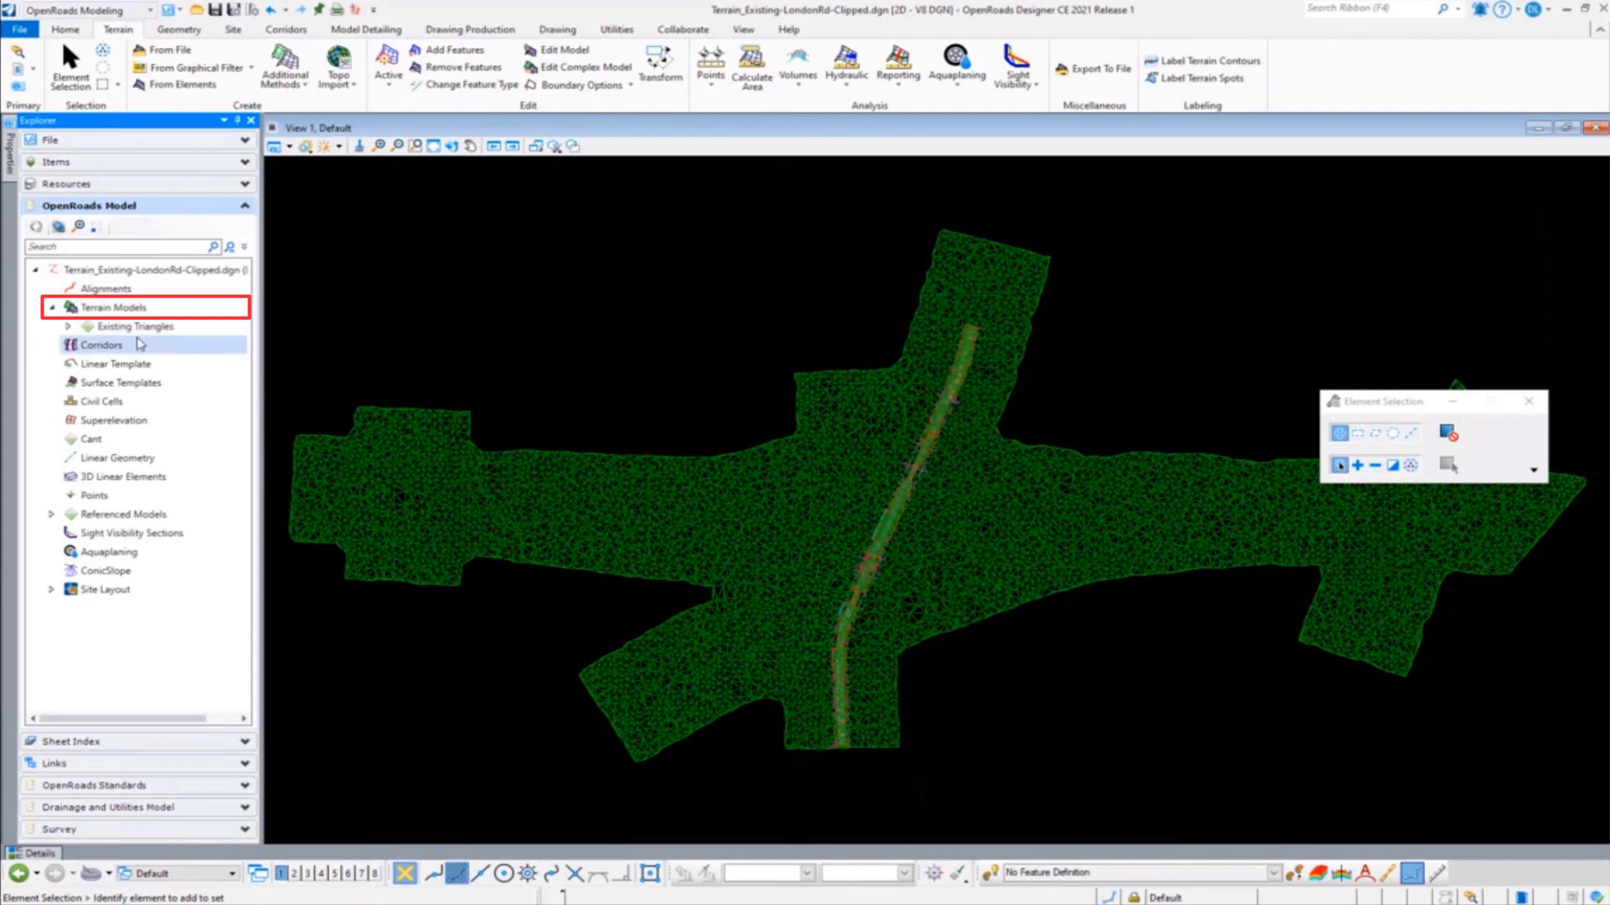
pyautogui.doubleClick(134, 327)
pyautogui.click(147, 344)
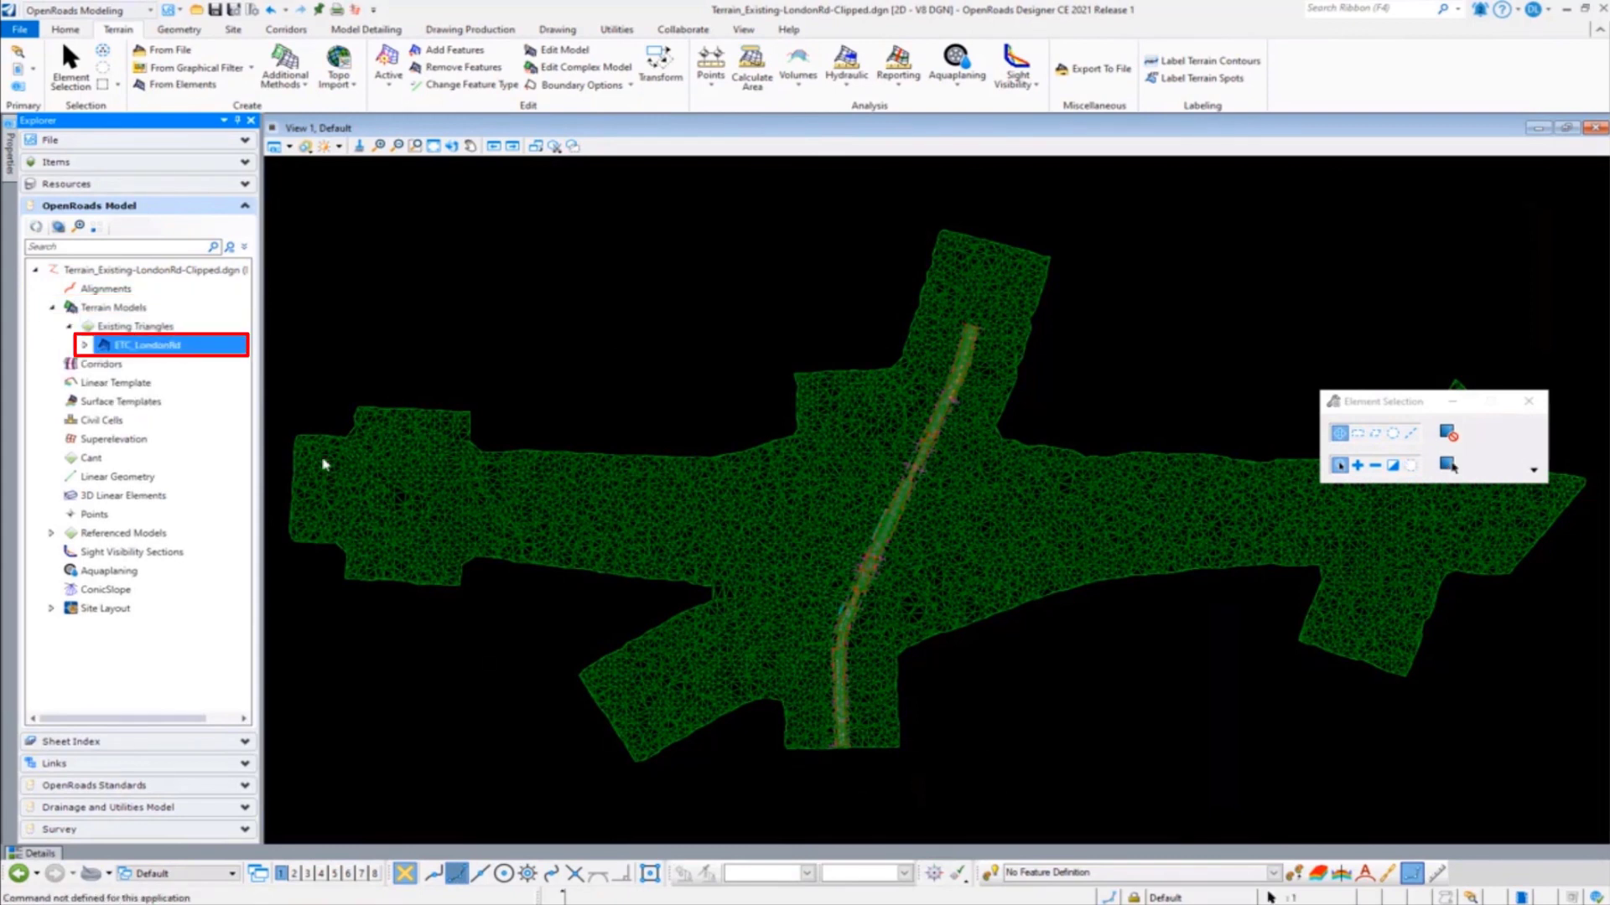
pyautogui.rightClick(170, 344)
pyautogui.click(382, 423)
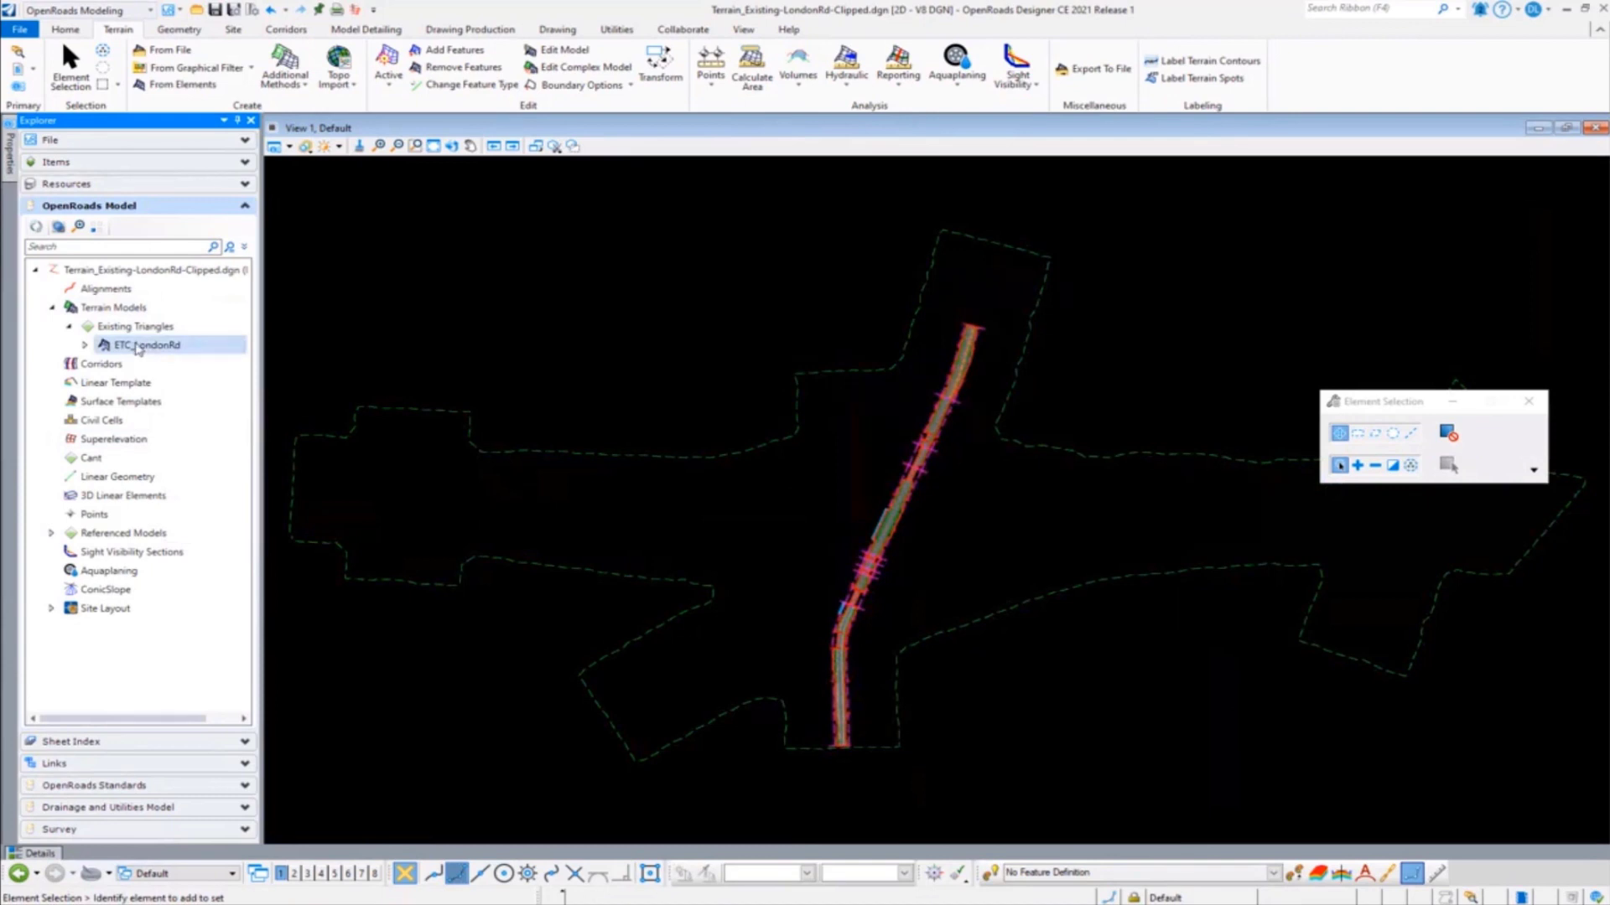
pyautogui.click(138, 346)
pyautogui.rightClick(139, 346)
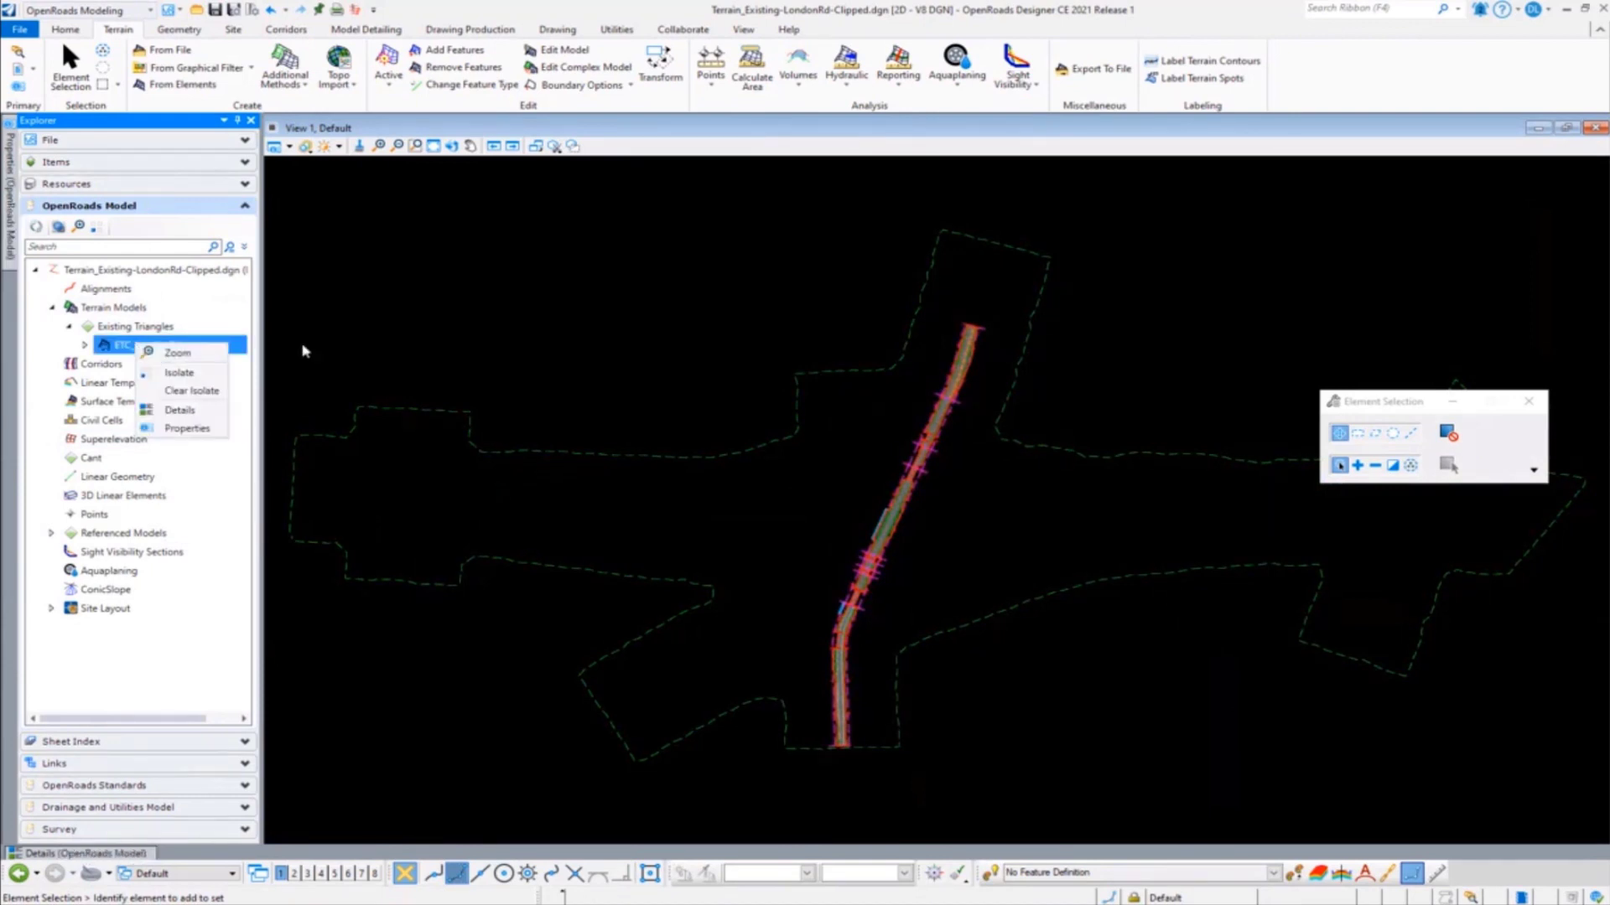
pyautogui.click(481, 331)
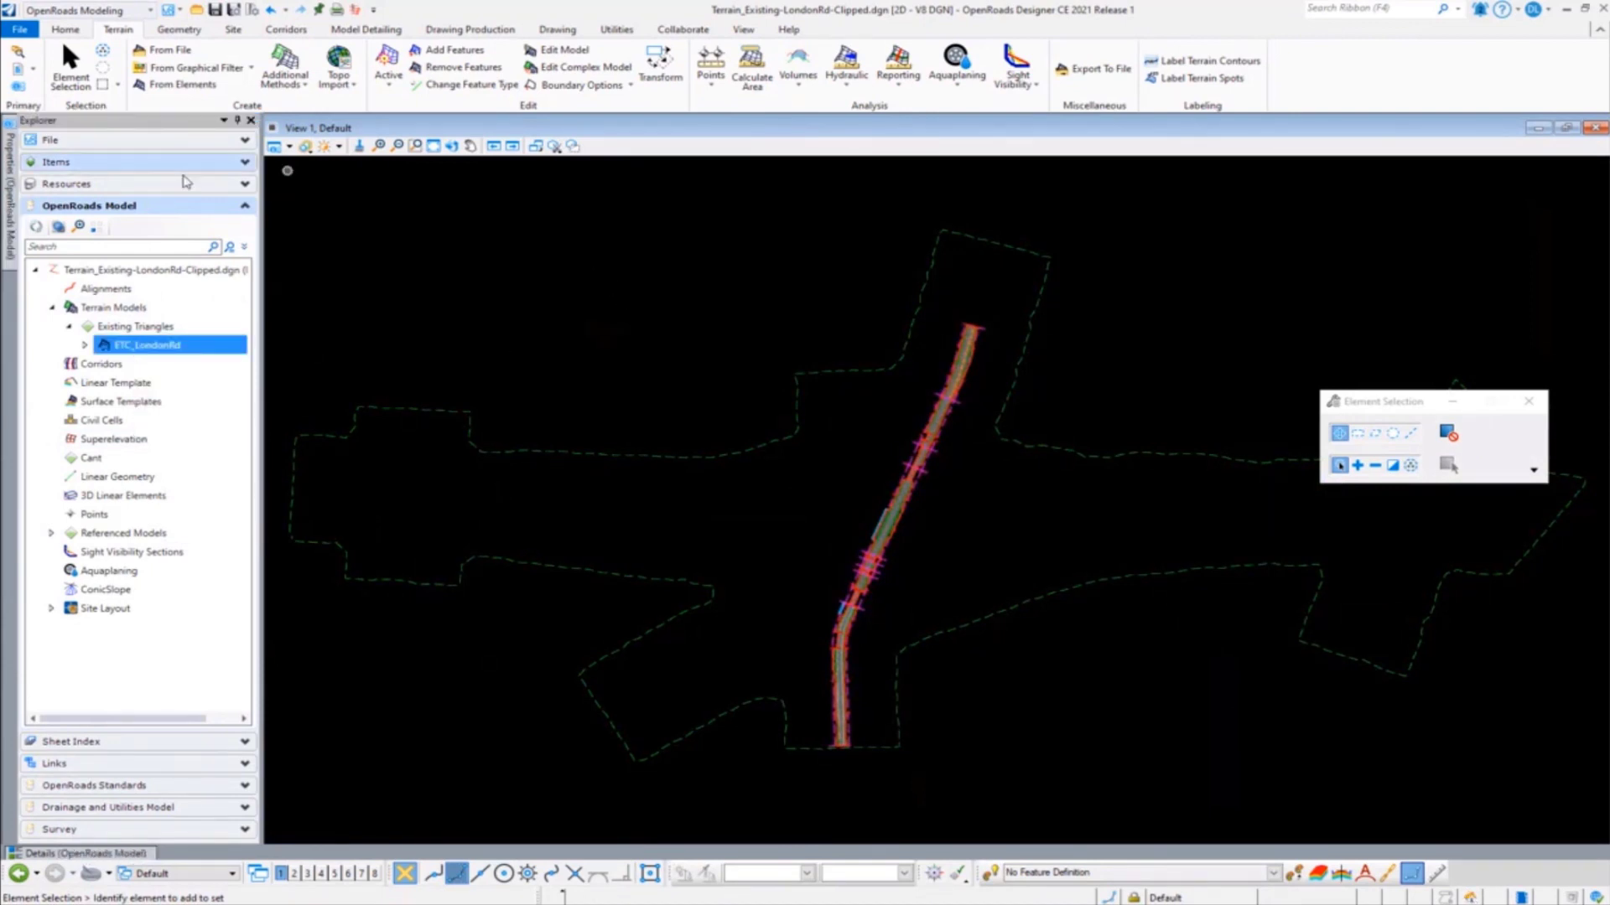
# - Dim the reference files' display in the plan view with Ref Adjust Colors
pyautogui.click(71, 71)
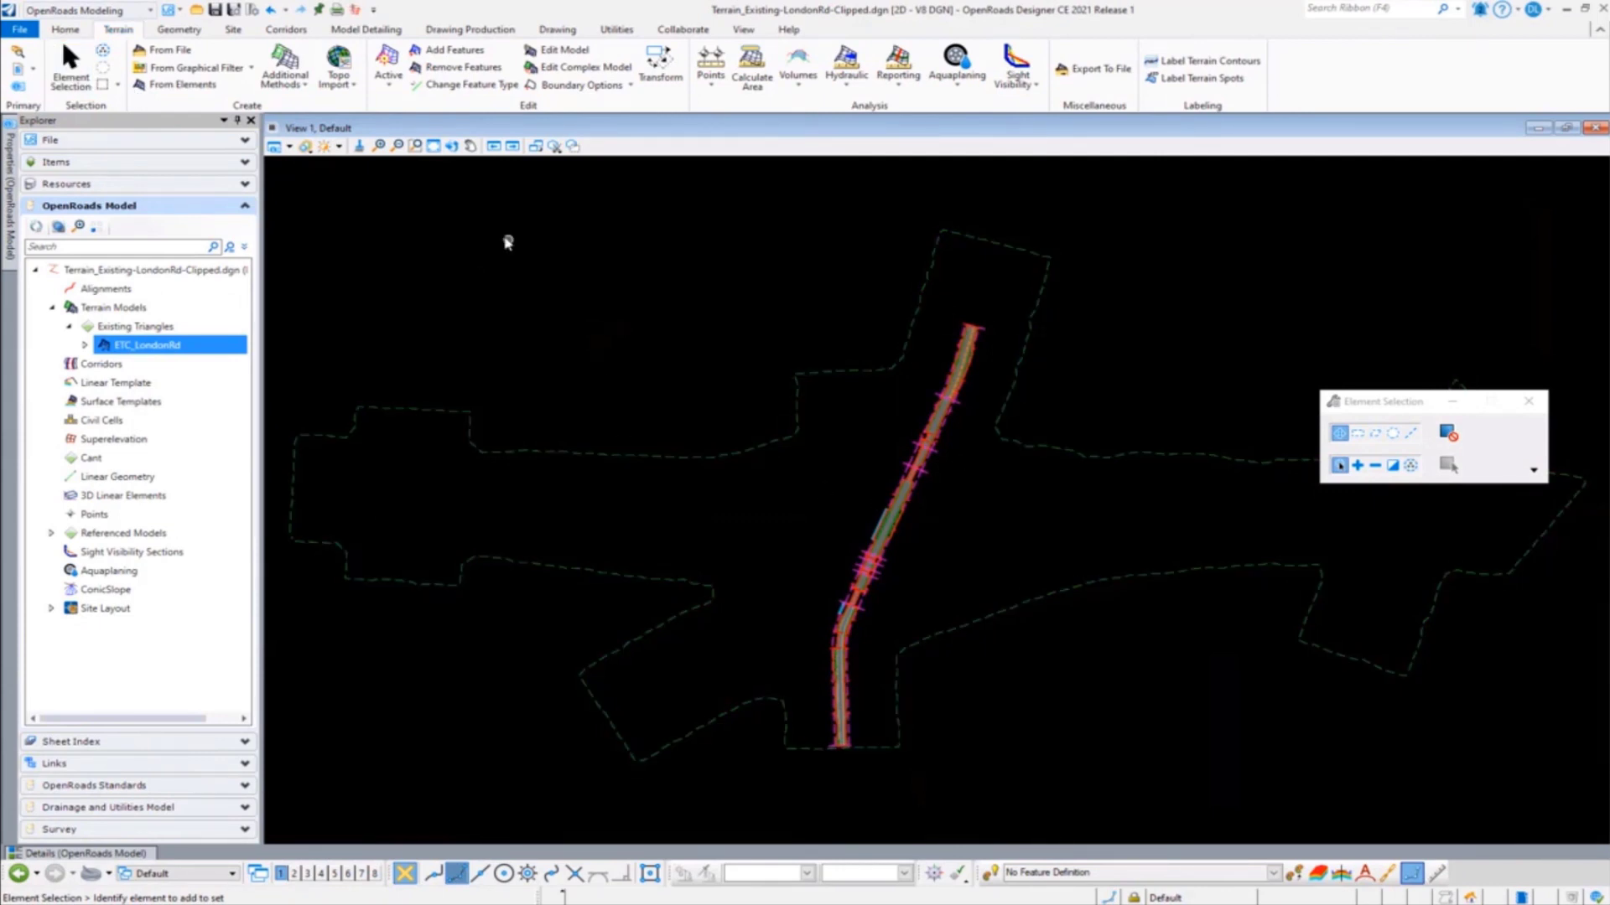
pyautogui.rightClick(478, 253)
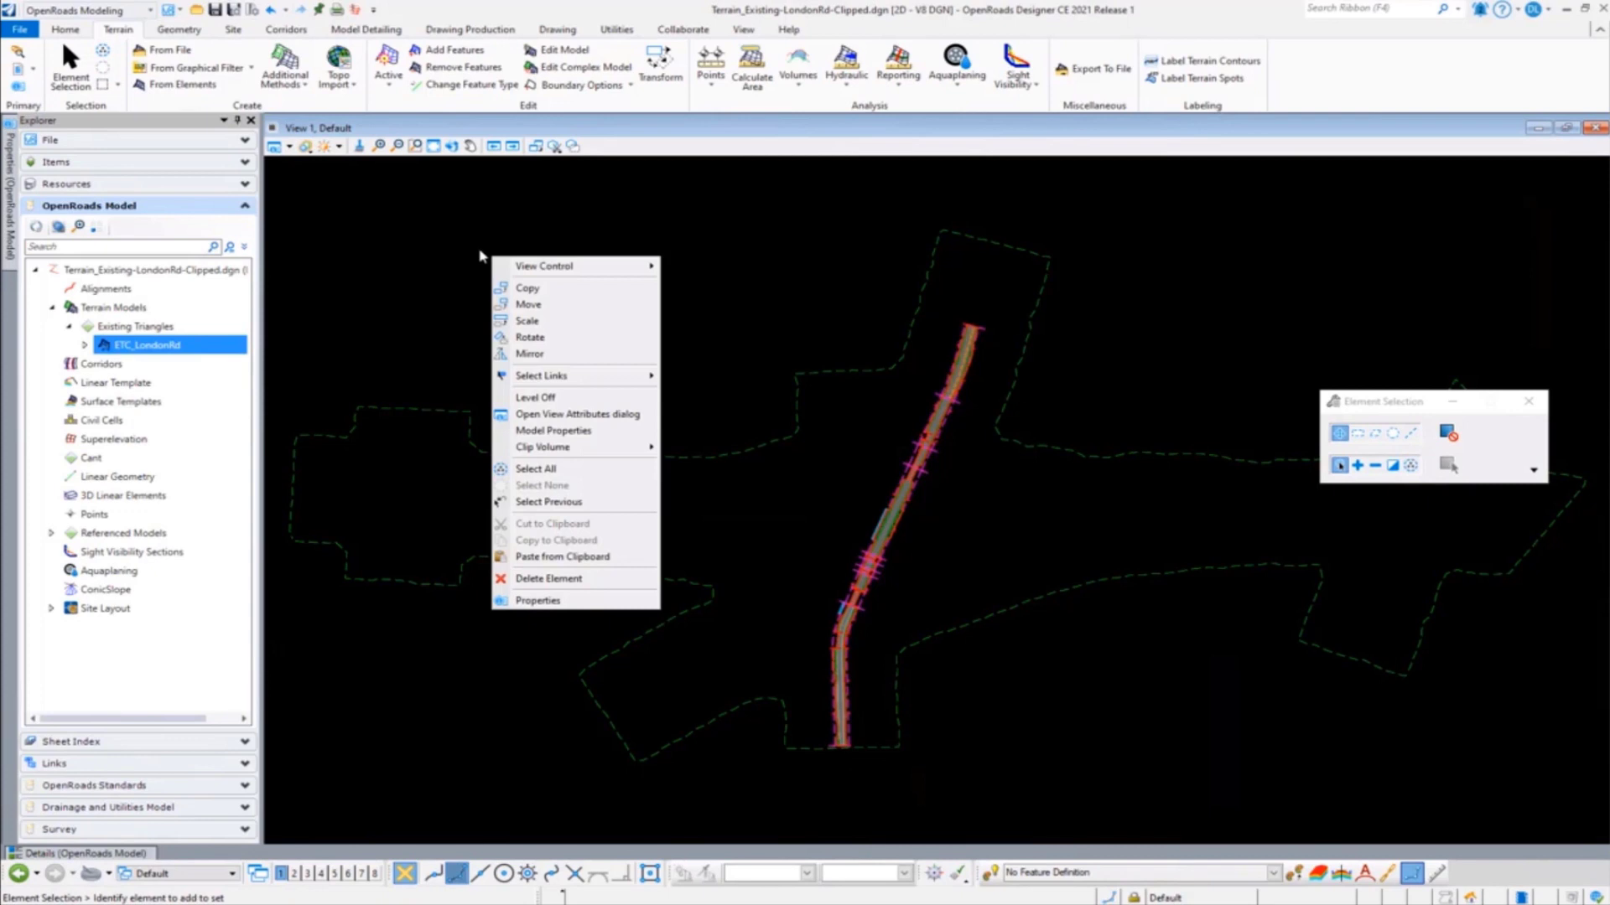
pyautogui.moveTo(641, 265)
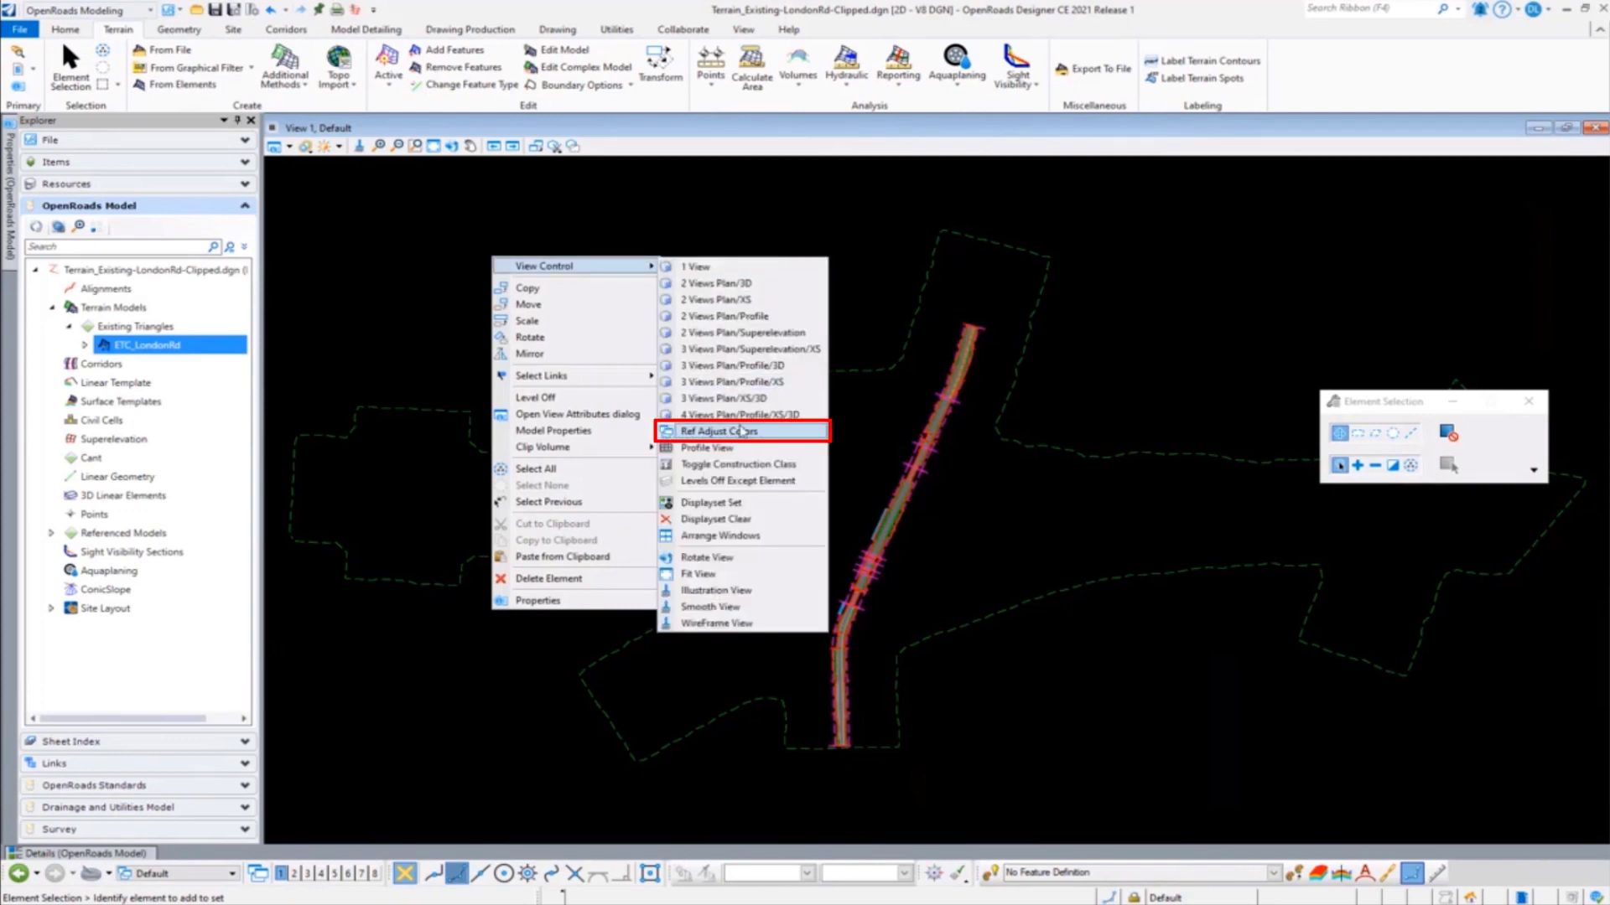
pyautogui.click(741, 431)
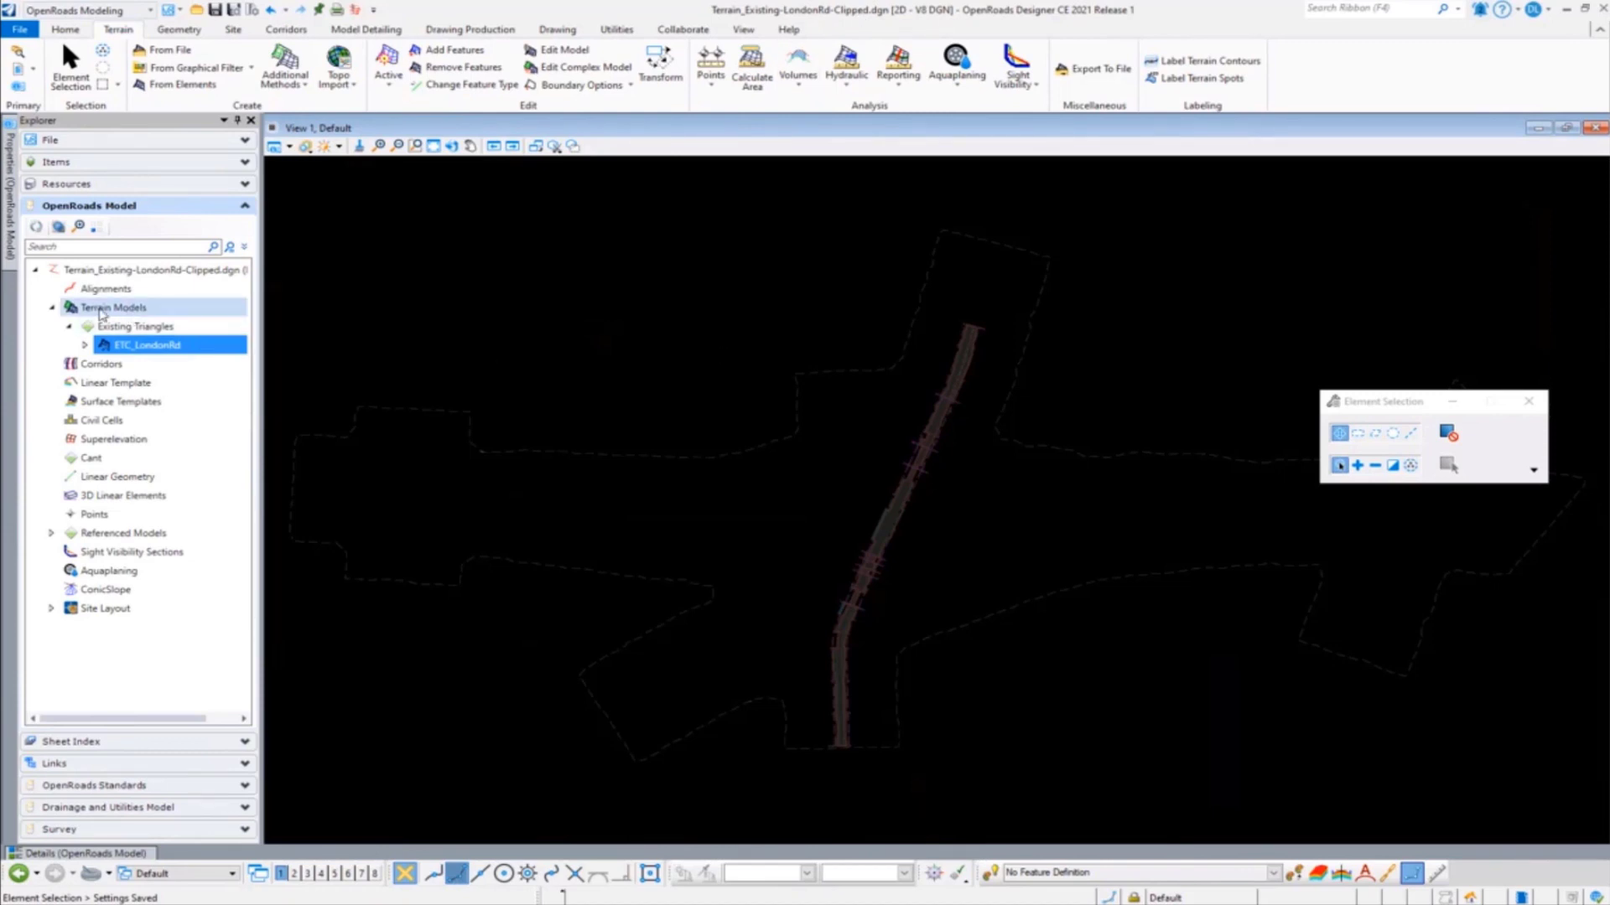
# - Draw a closed eight-sided or similar SmartLine shape tightly around the full London Rd corridor, extending slightly past both ends
pyautogui.click(558, 29)
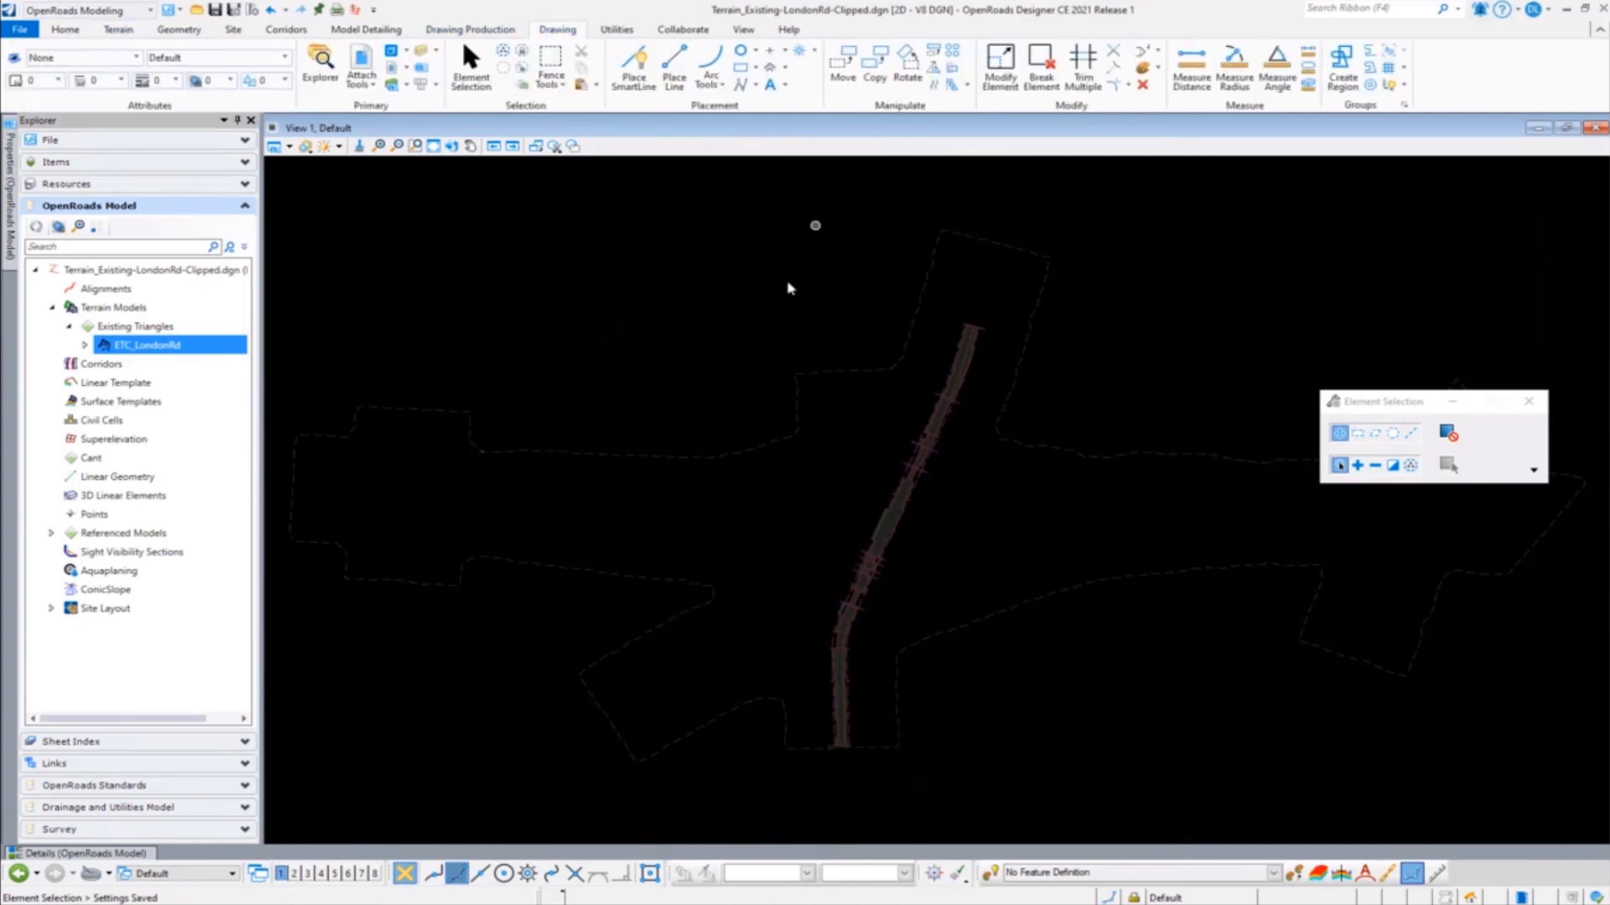
pyautogui.click(633, 67)
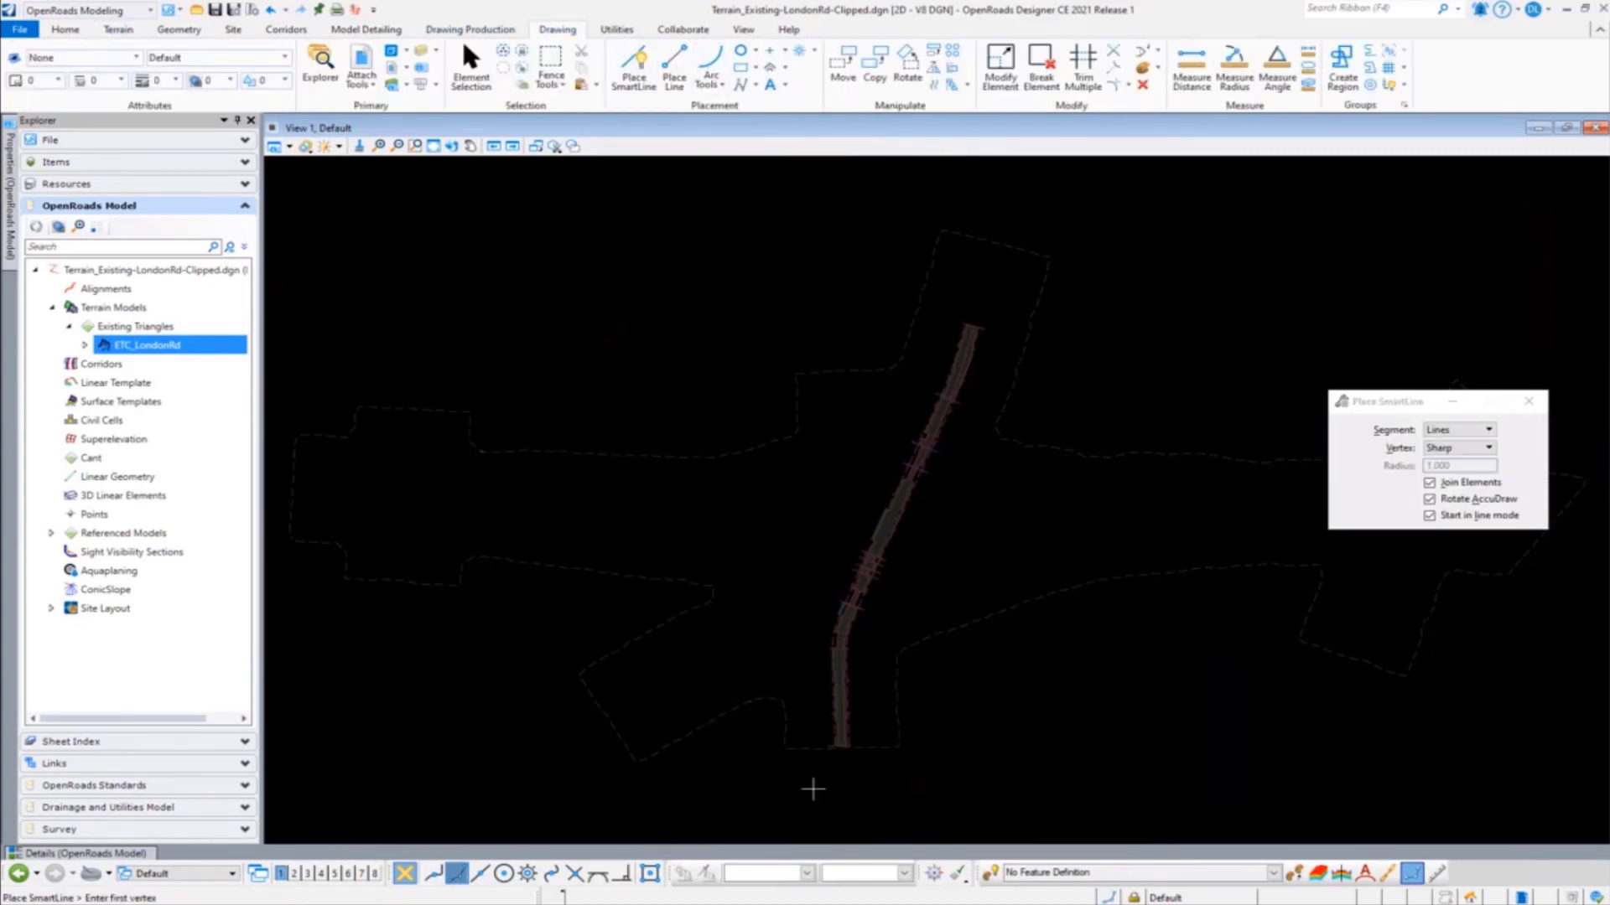
pyautogui.click(860, 770)
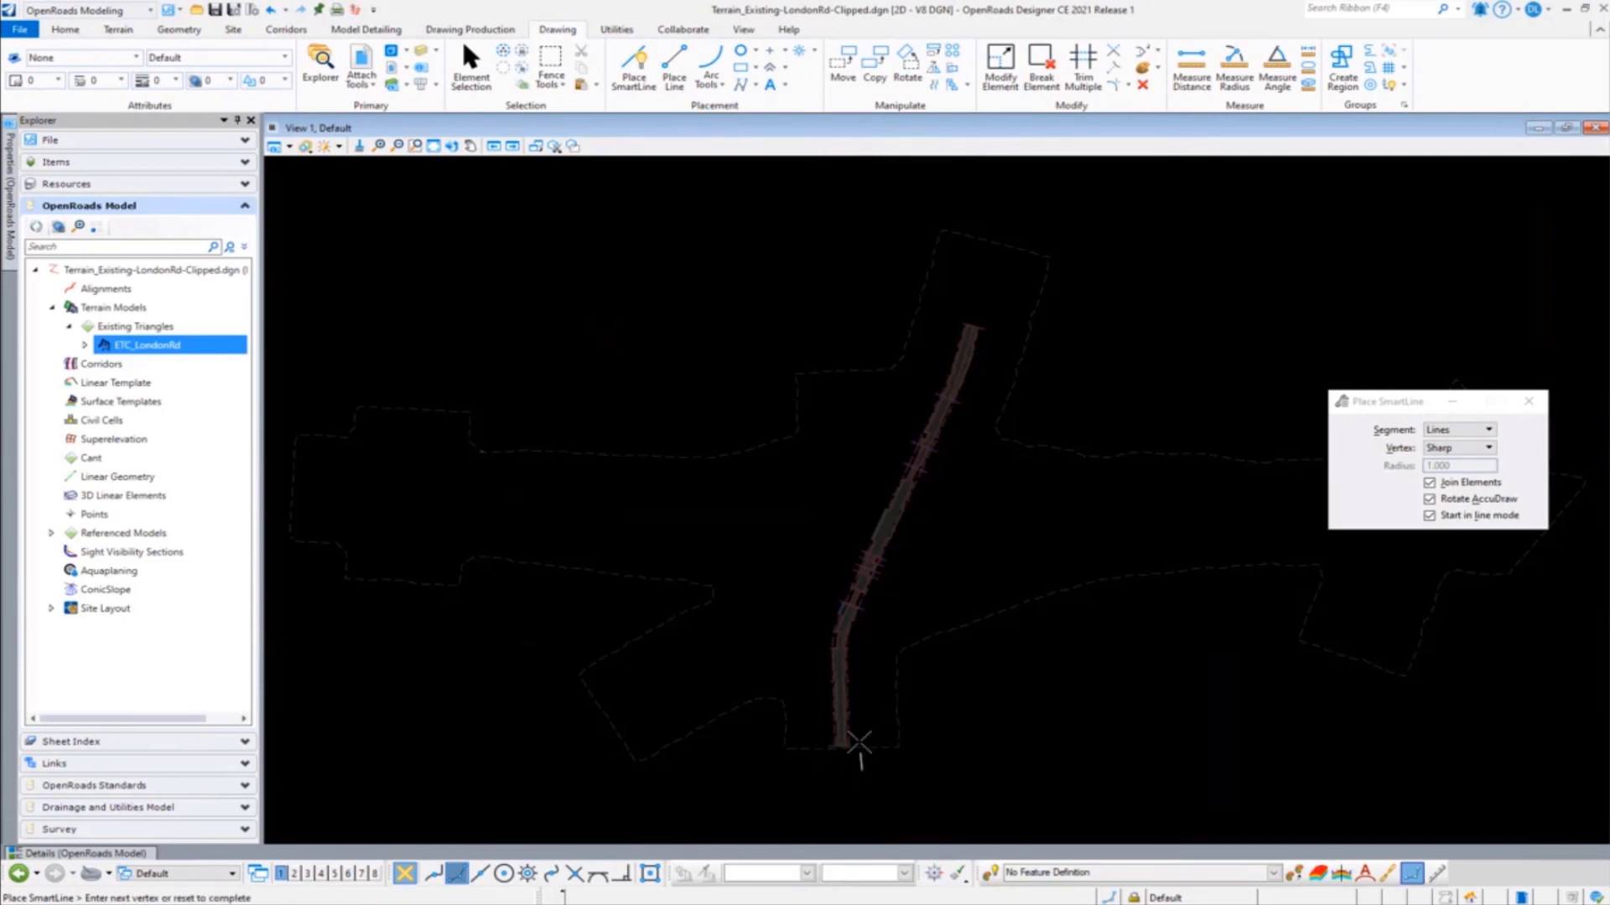
pyautogui.click(857, 643)
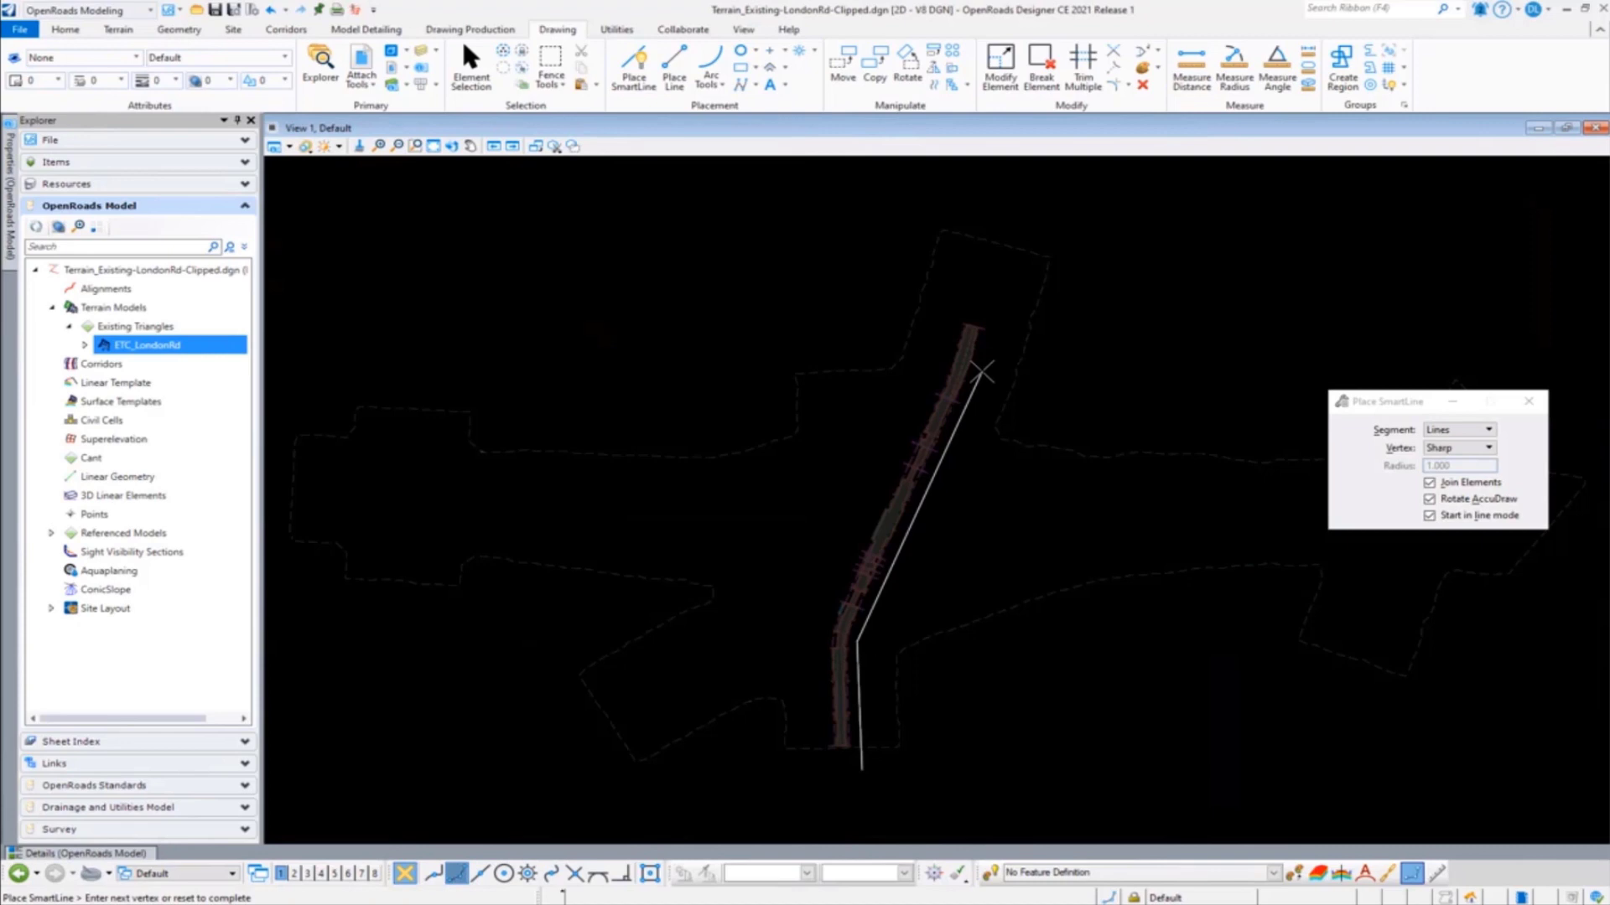
pyautogui.click(996, 317)
pyautogui.click(959, 314)
pyautogui.click(815, 631)
pyautogui.click(819, 770)
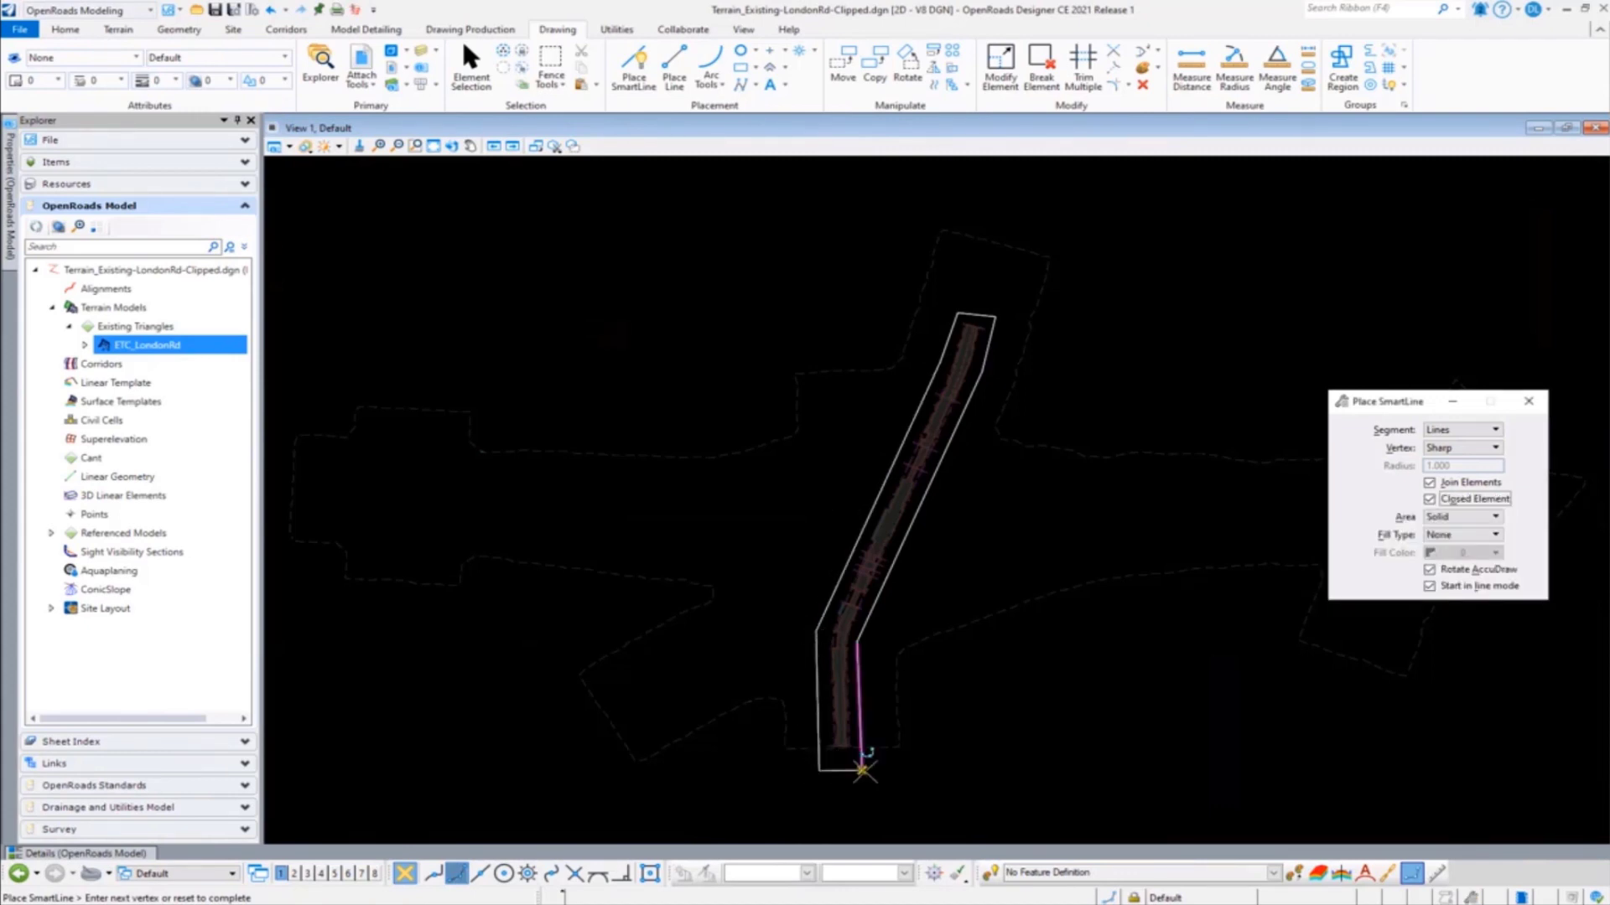
pyautogui.click(862, 770)
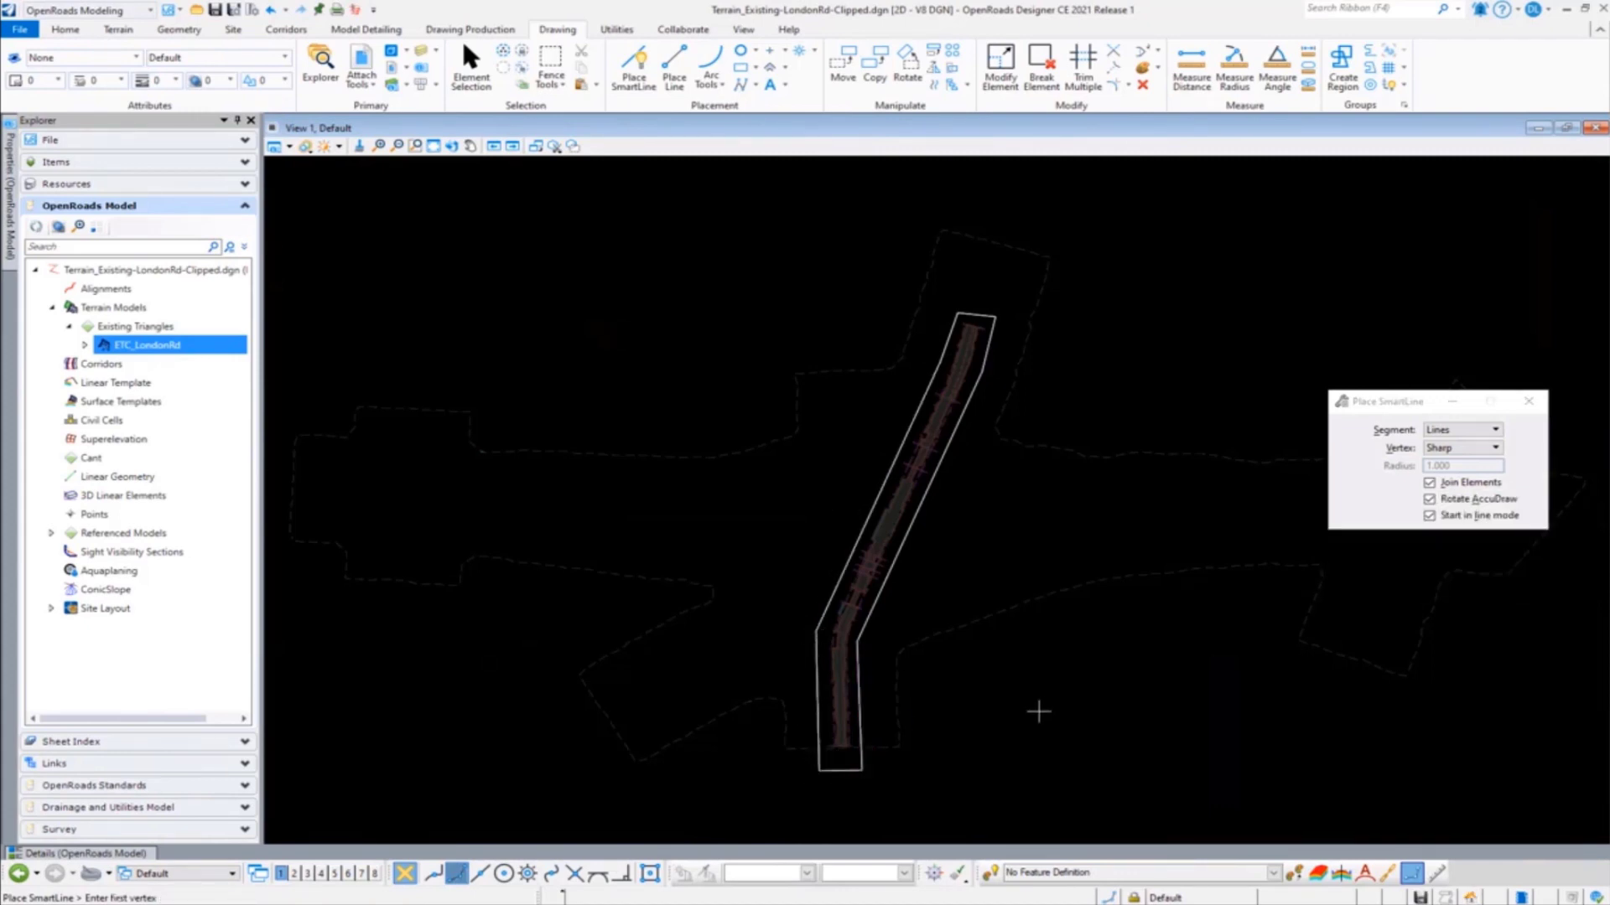
pyautogui.press('Escape')
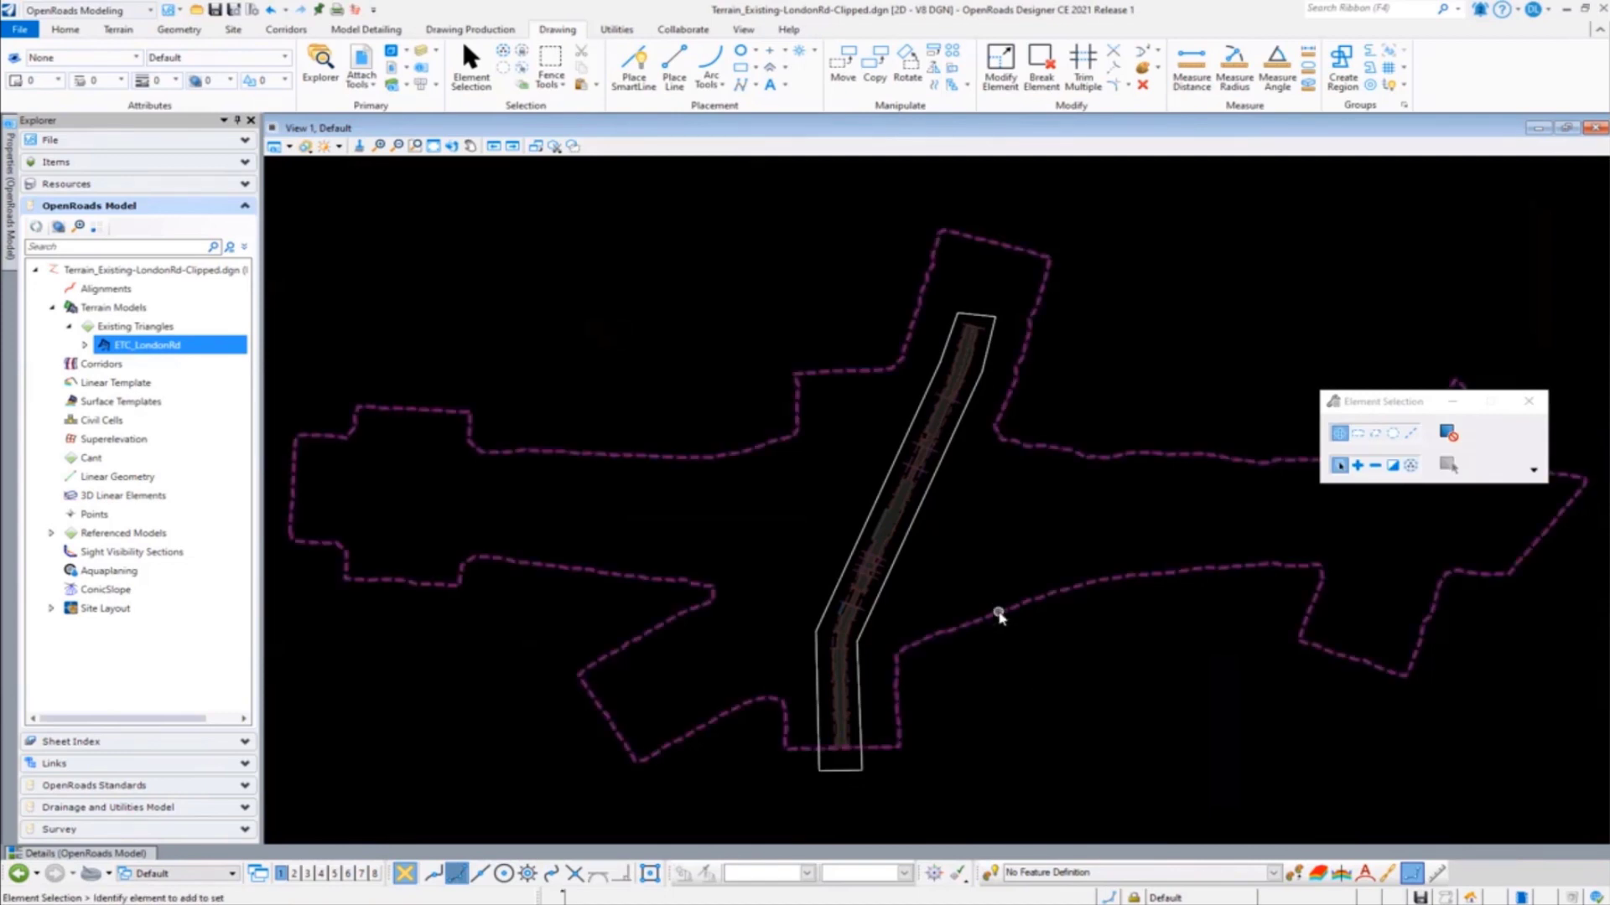
# - Inspect the properties of the dashed existing terrain boundary around the corridor, including its feature definition and name
pyautogui.click(999, 616)
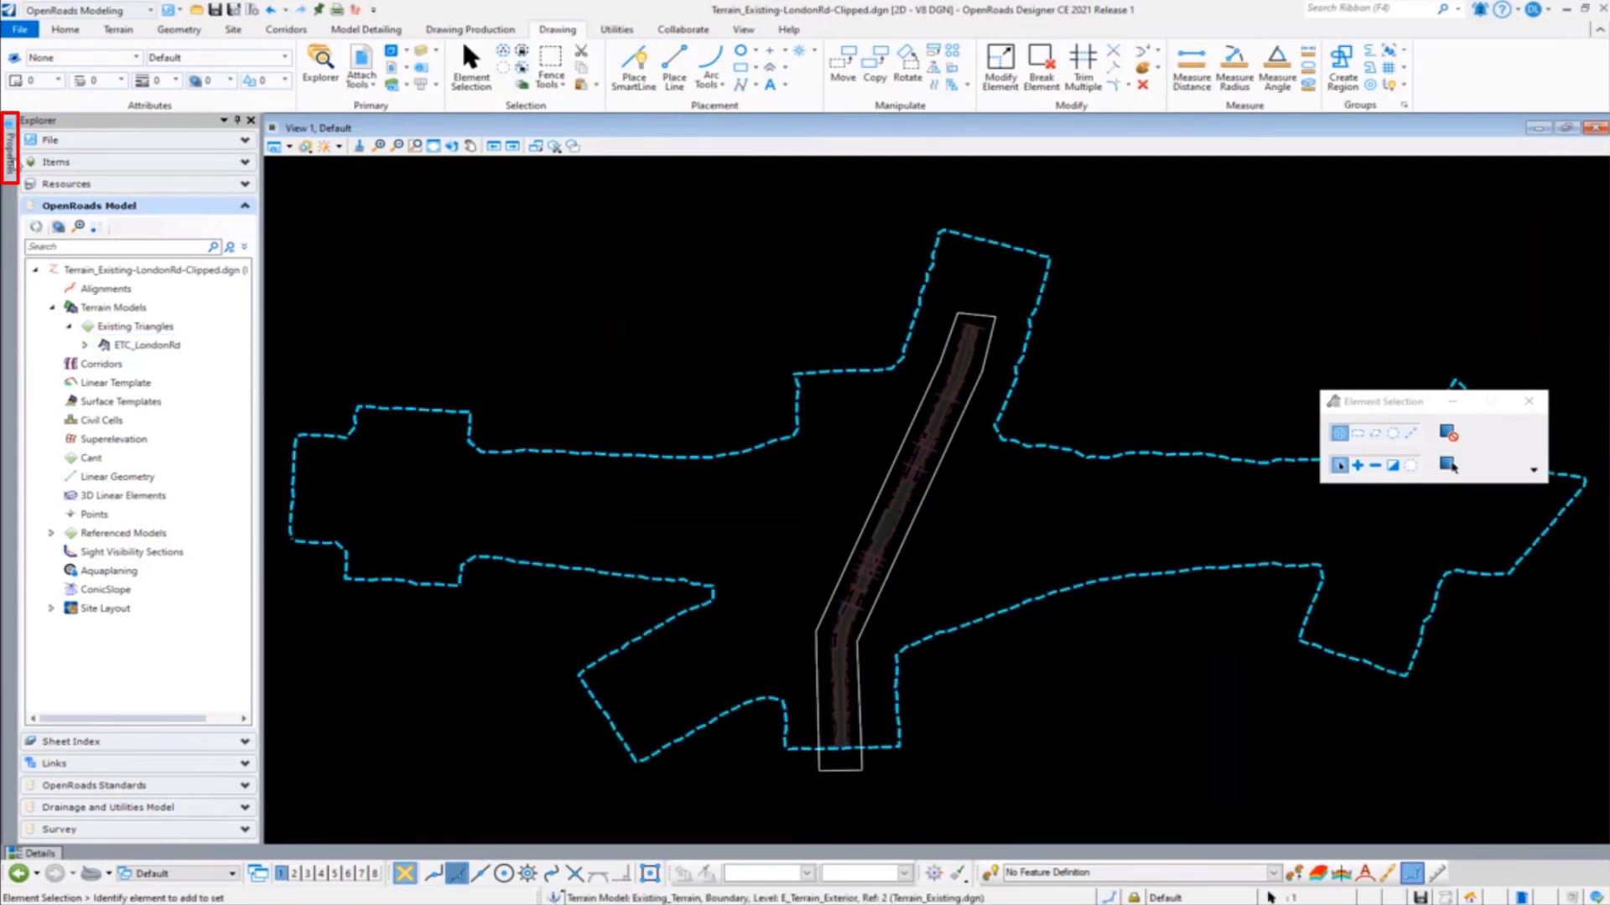
pyautogui.click(14, 164)
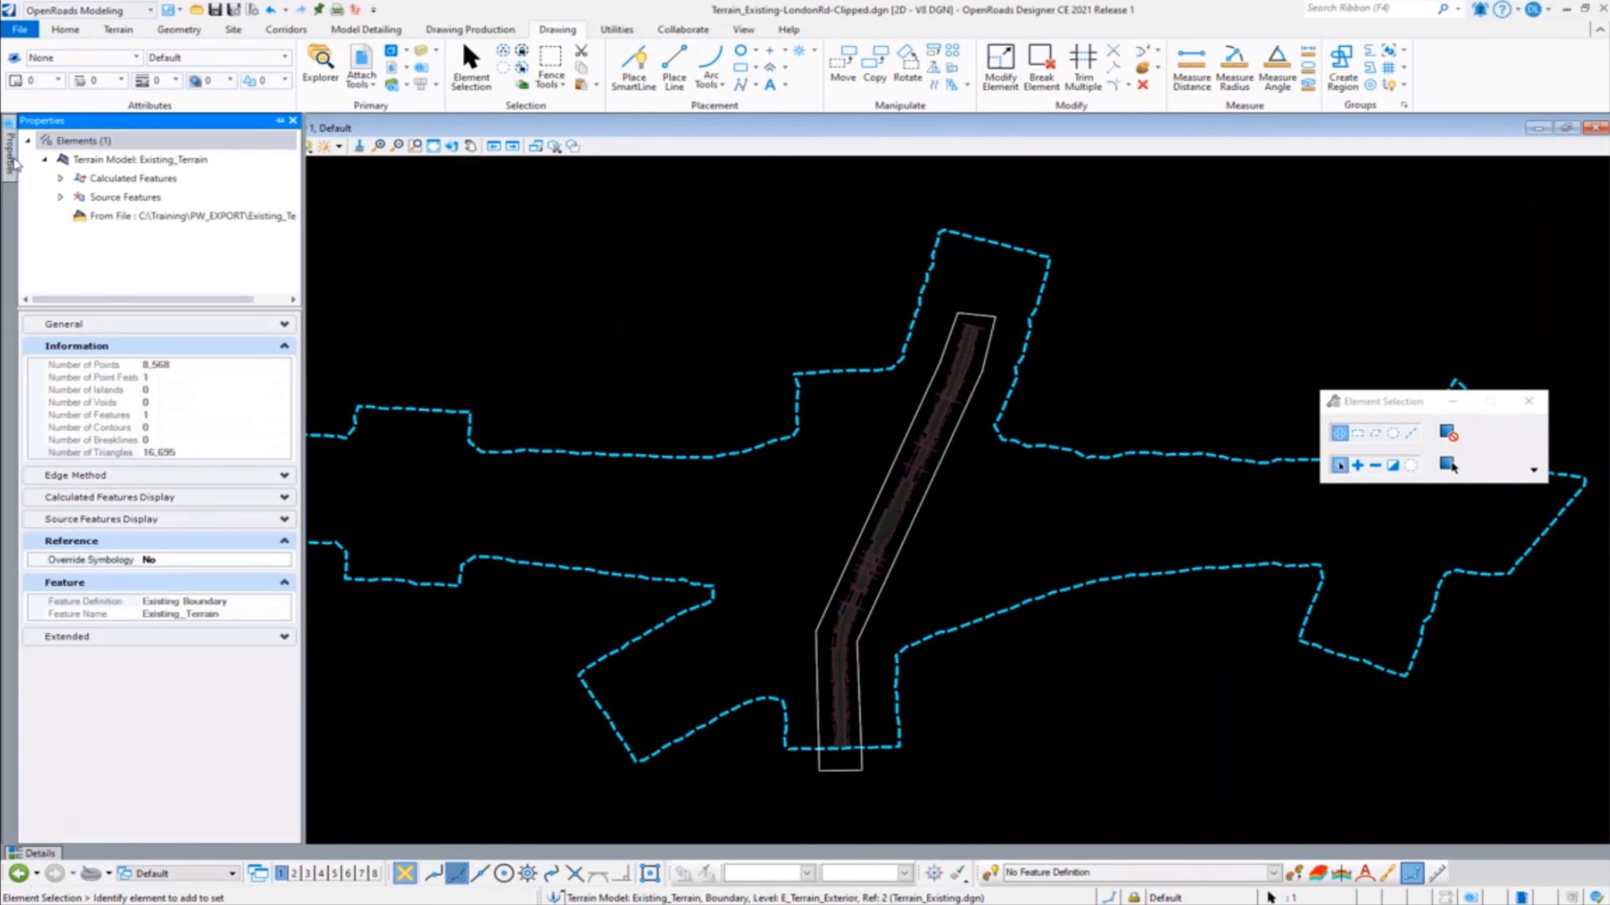
pyautogui.click(625, 351)
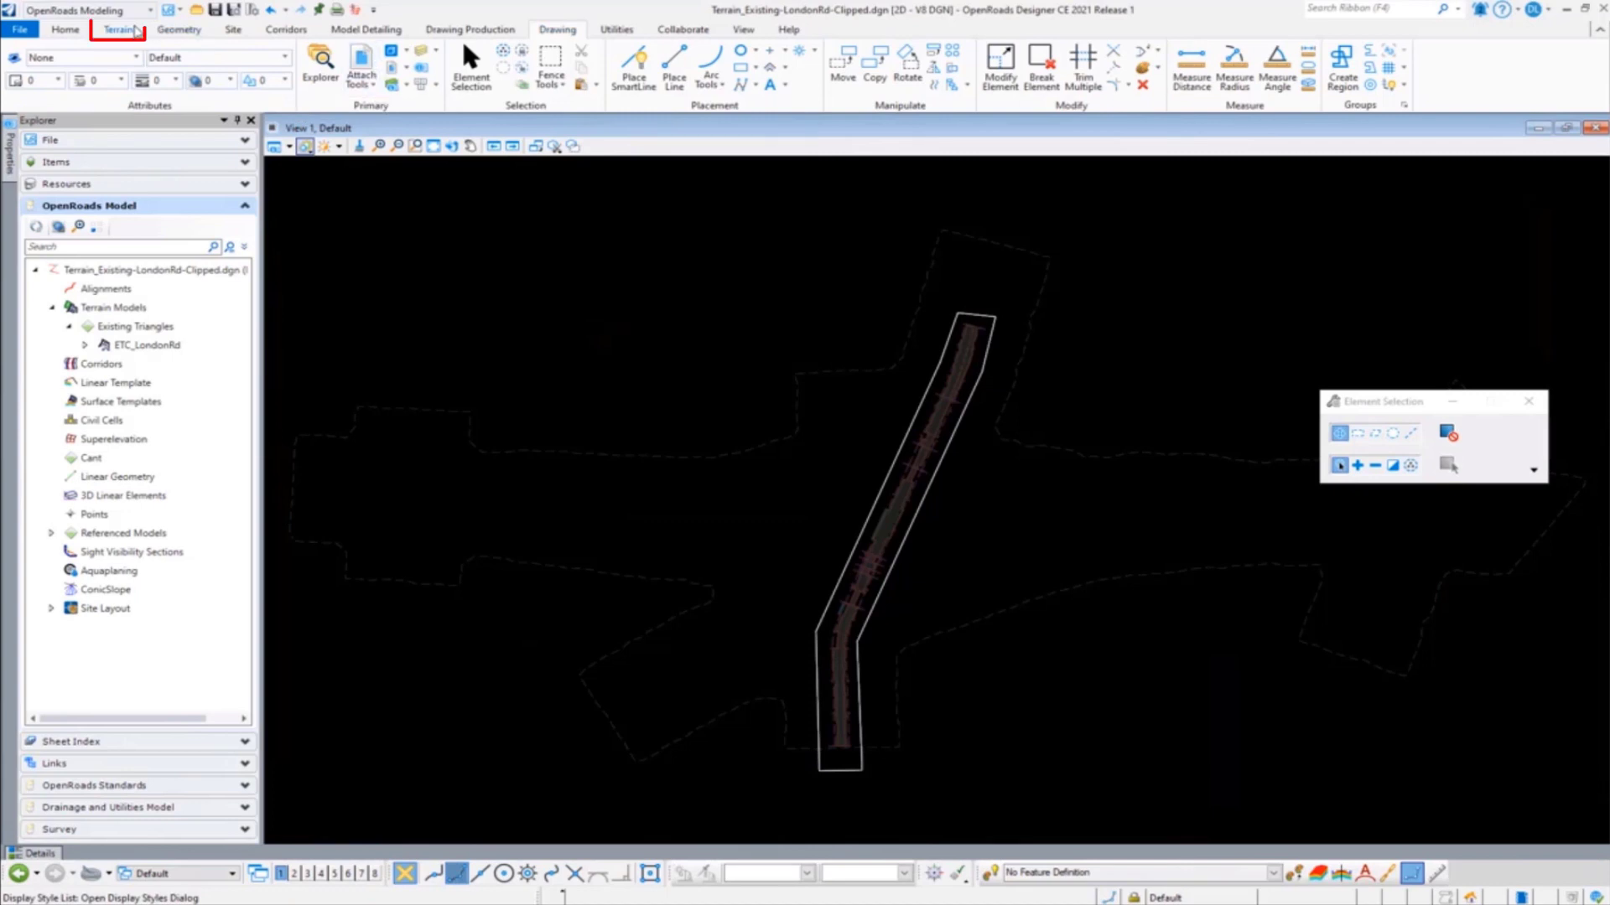
# - Set up Create Clipped Terrain Model with the Existing Triangles feature definition and the name ETC_LondonRd
pyautogui.click(118, 31)
pyautogui.click(297, 92)
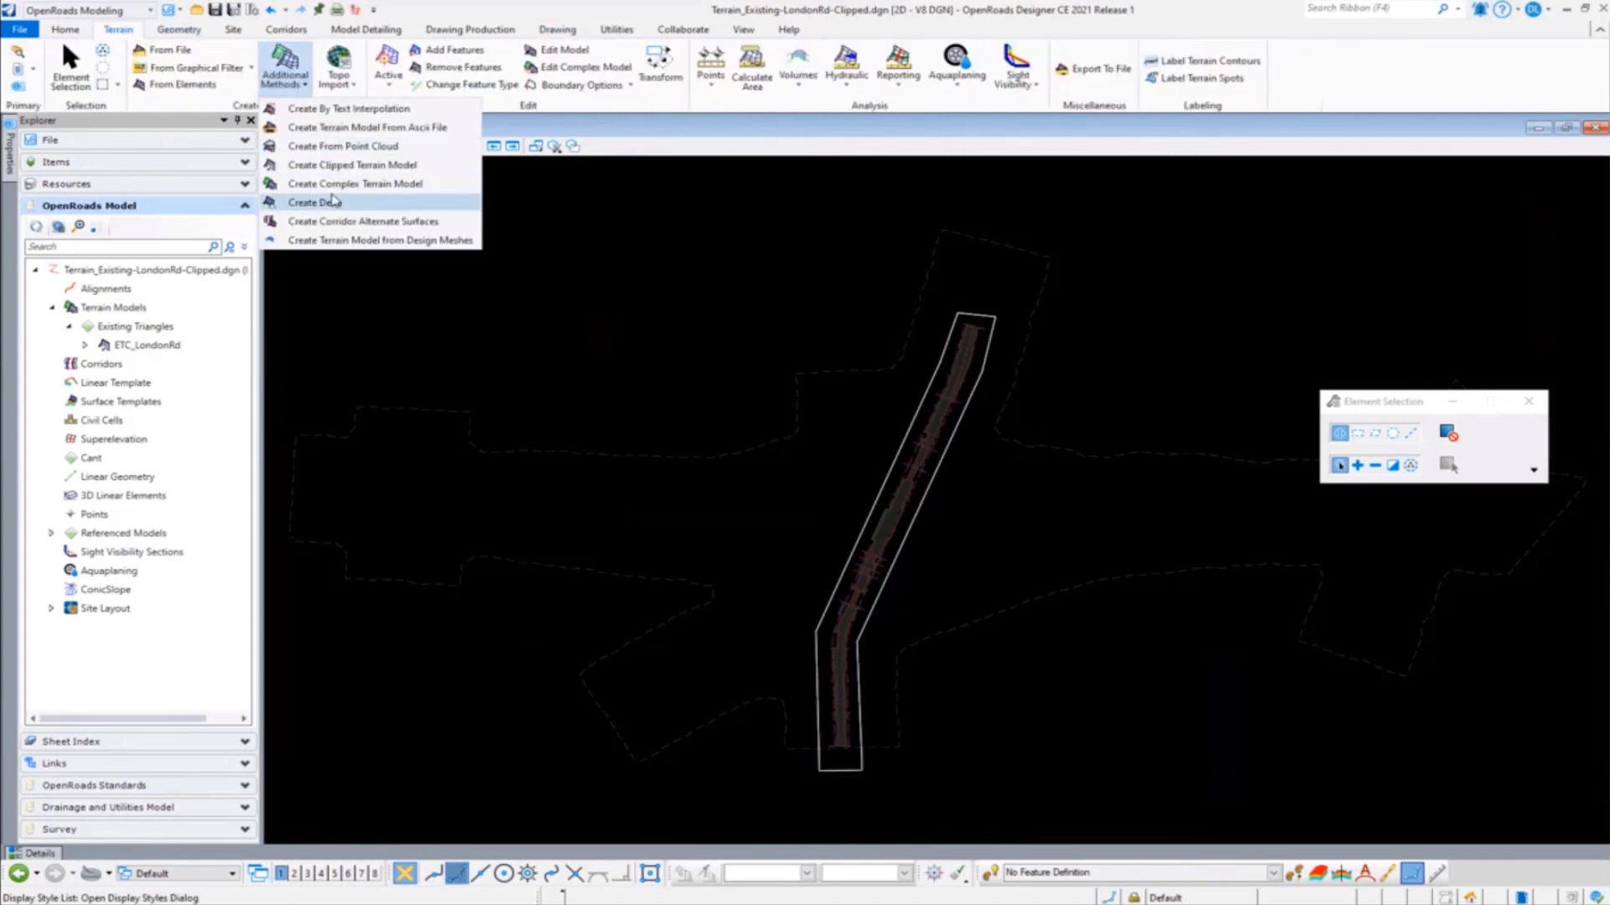
pyautogui.click(335, 166)
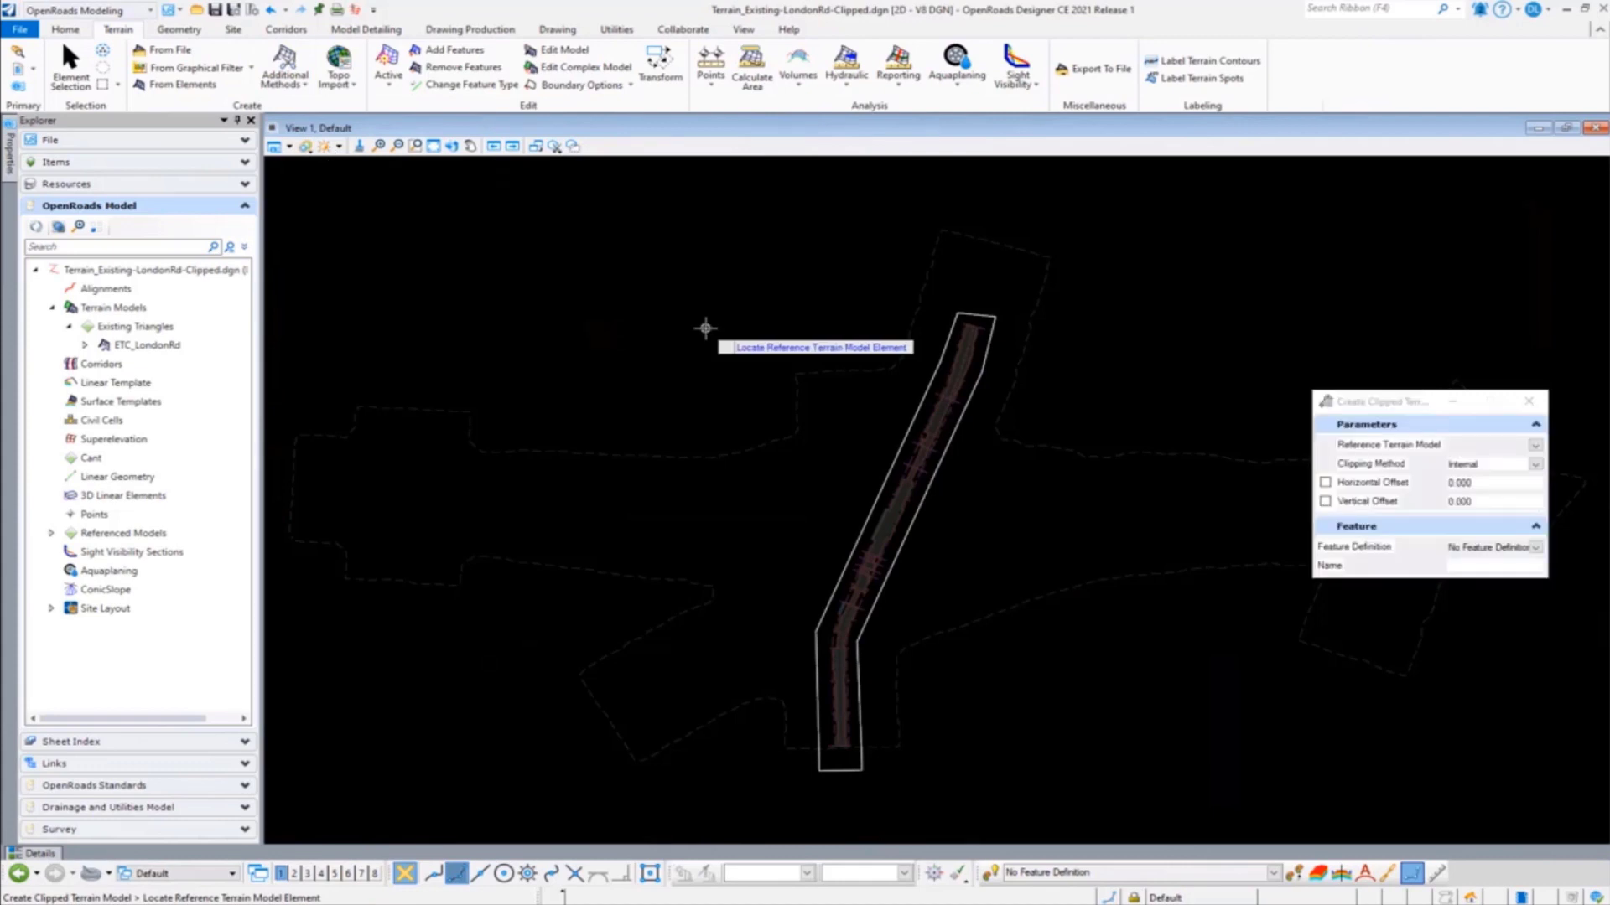
pyautogui.moveTo(1381, 405); pyautogui.dragTo(1160, 478)
pyautogui.click(1314, 617)
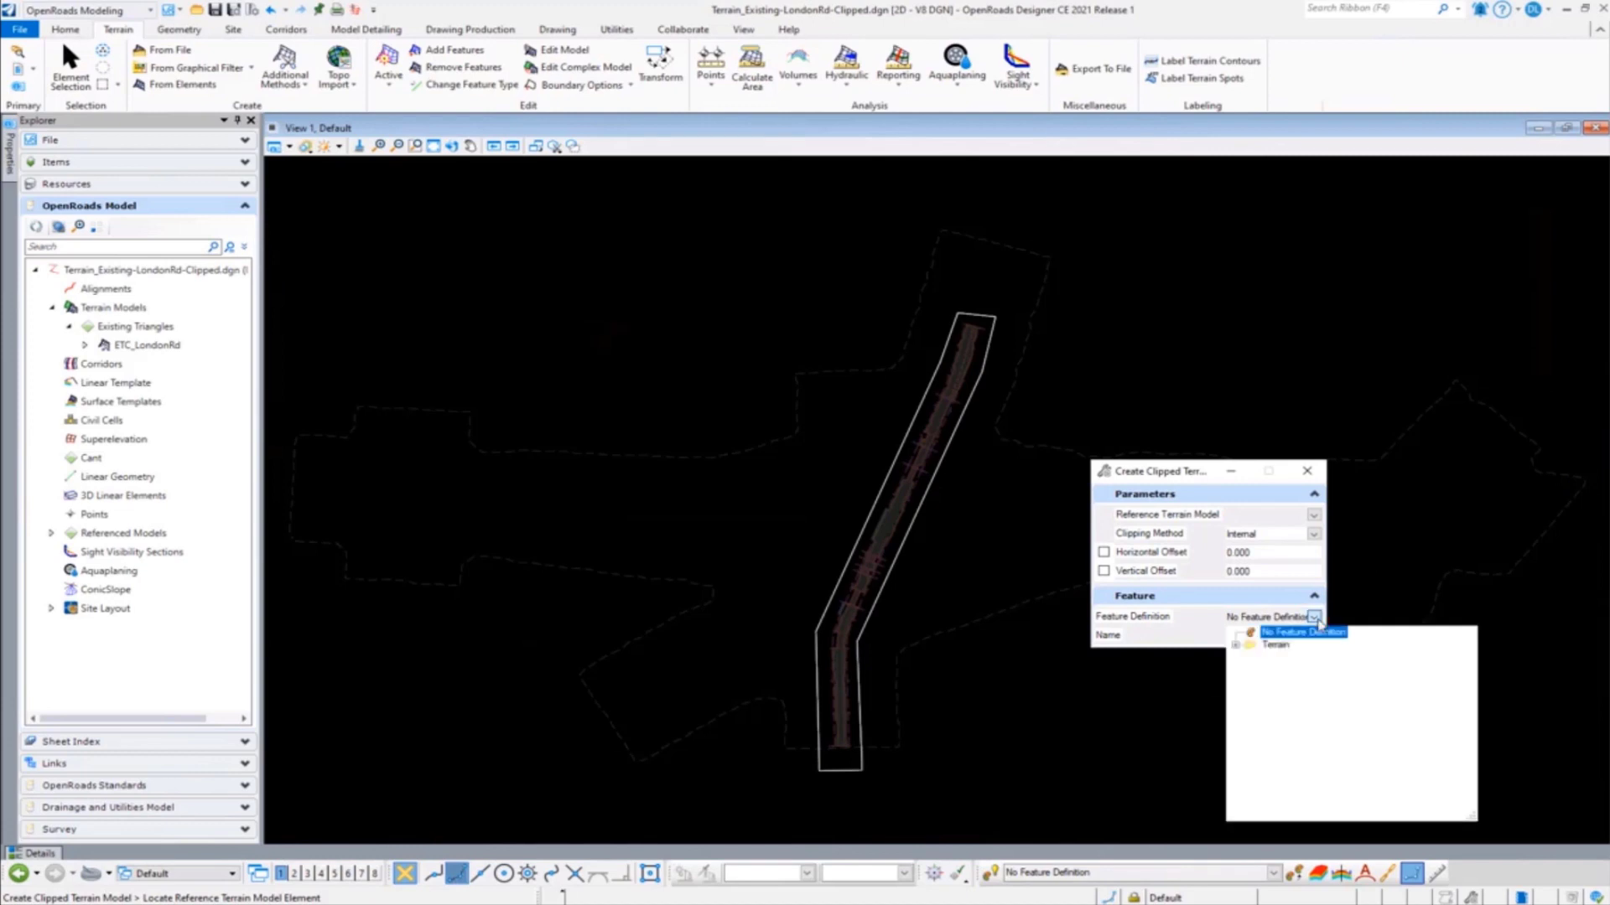
pyautogui.click(1235, 645)
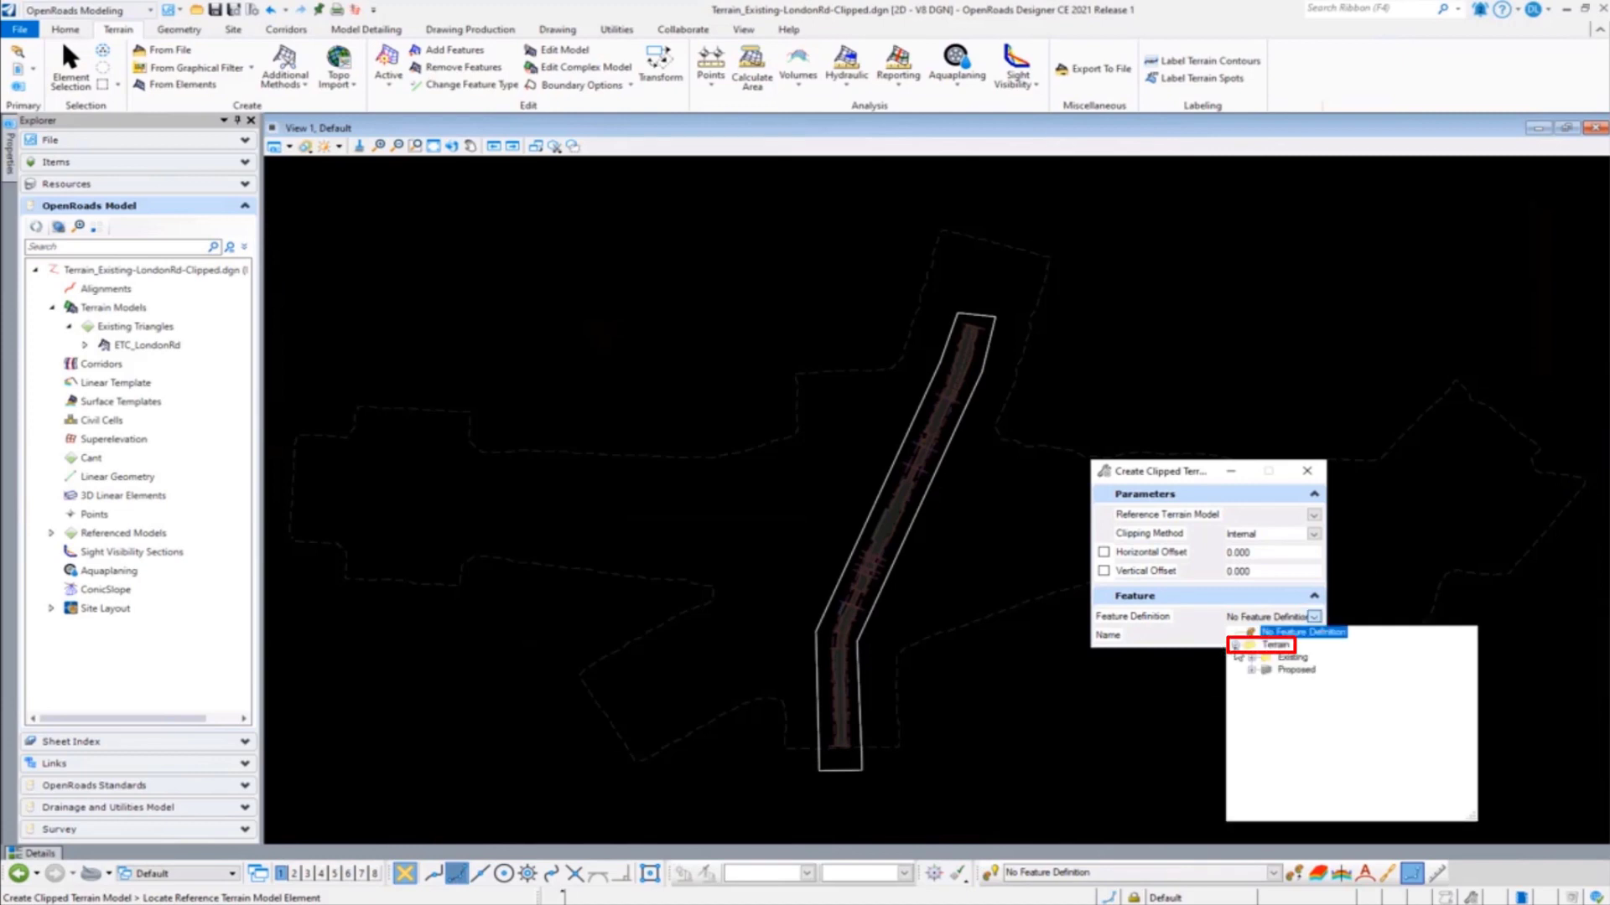
pyautogui.click(1252, 659)
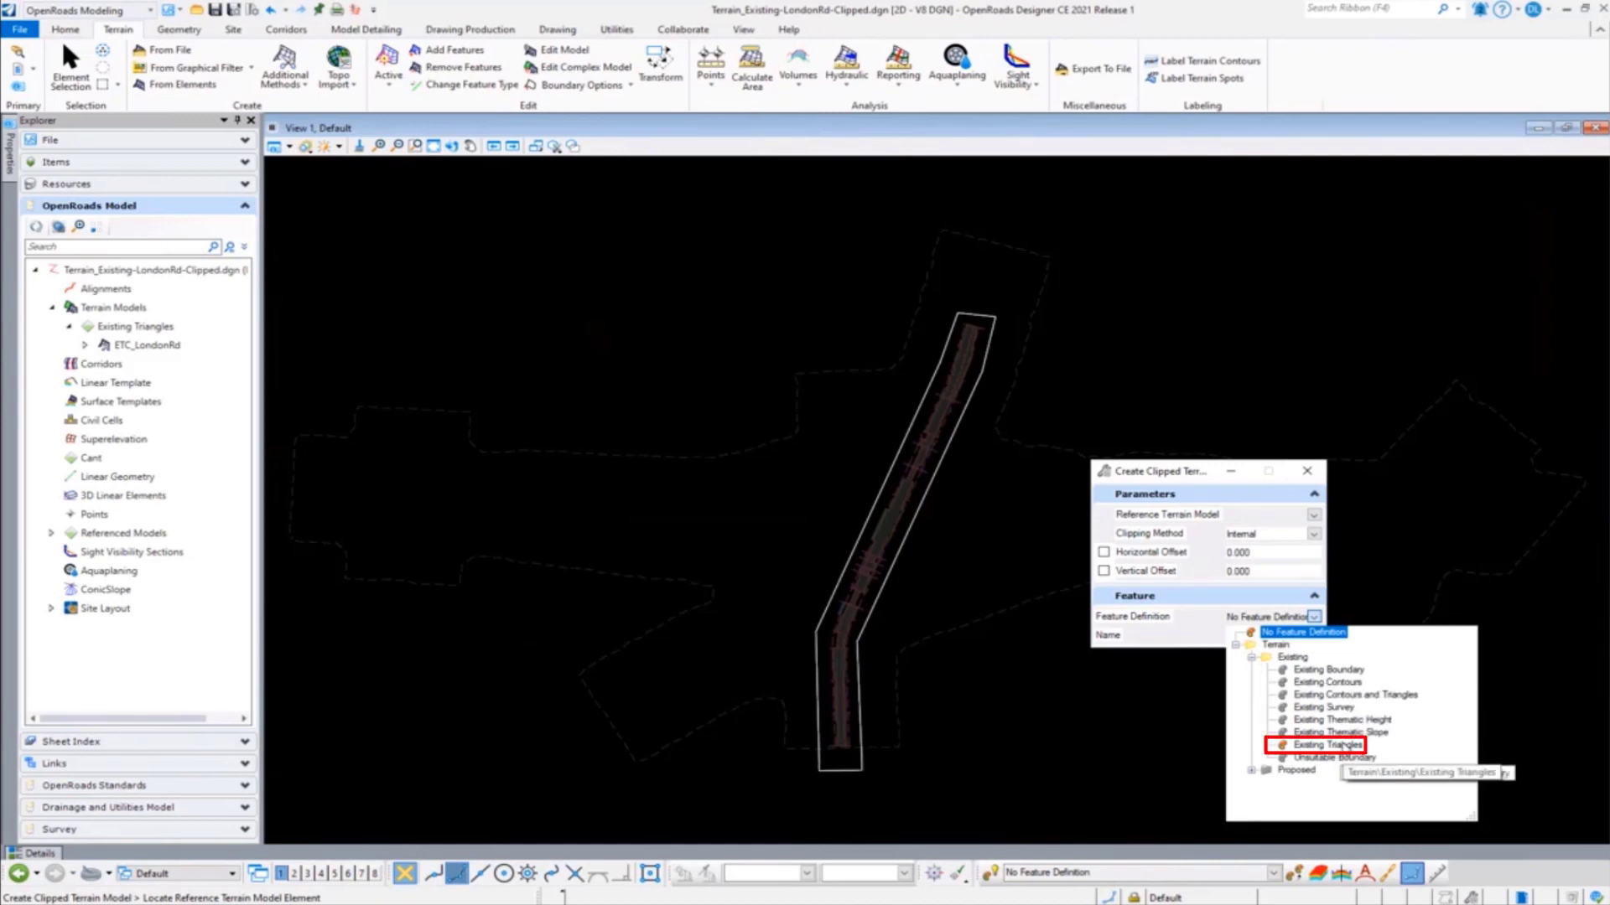
pyautogui.click(1344, 745)
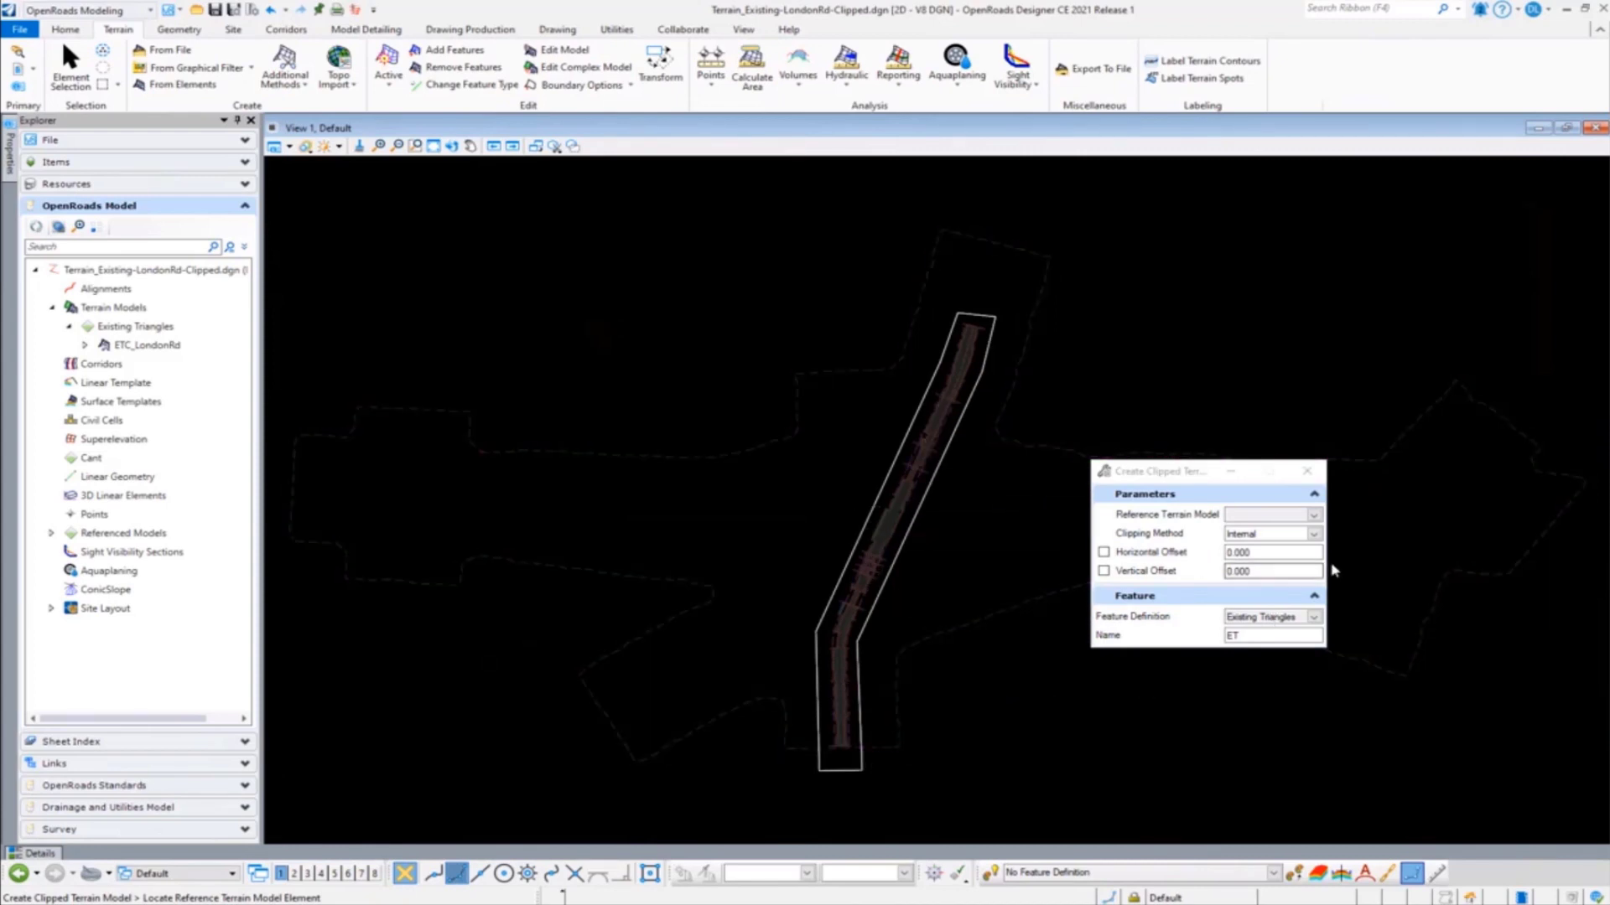
pyautogui.click(1258, 635)
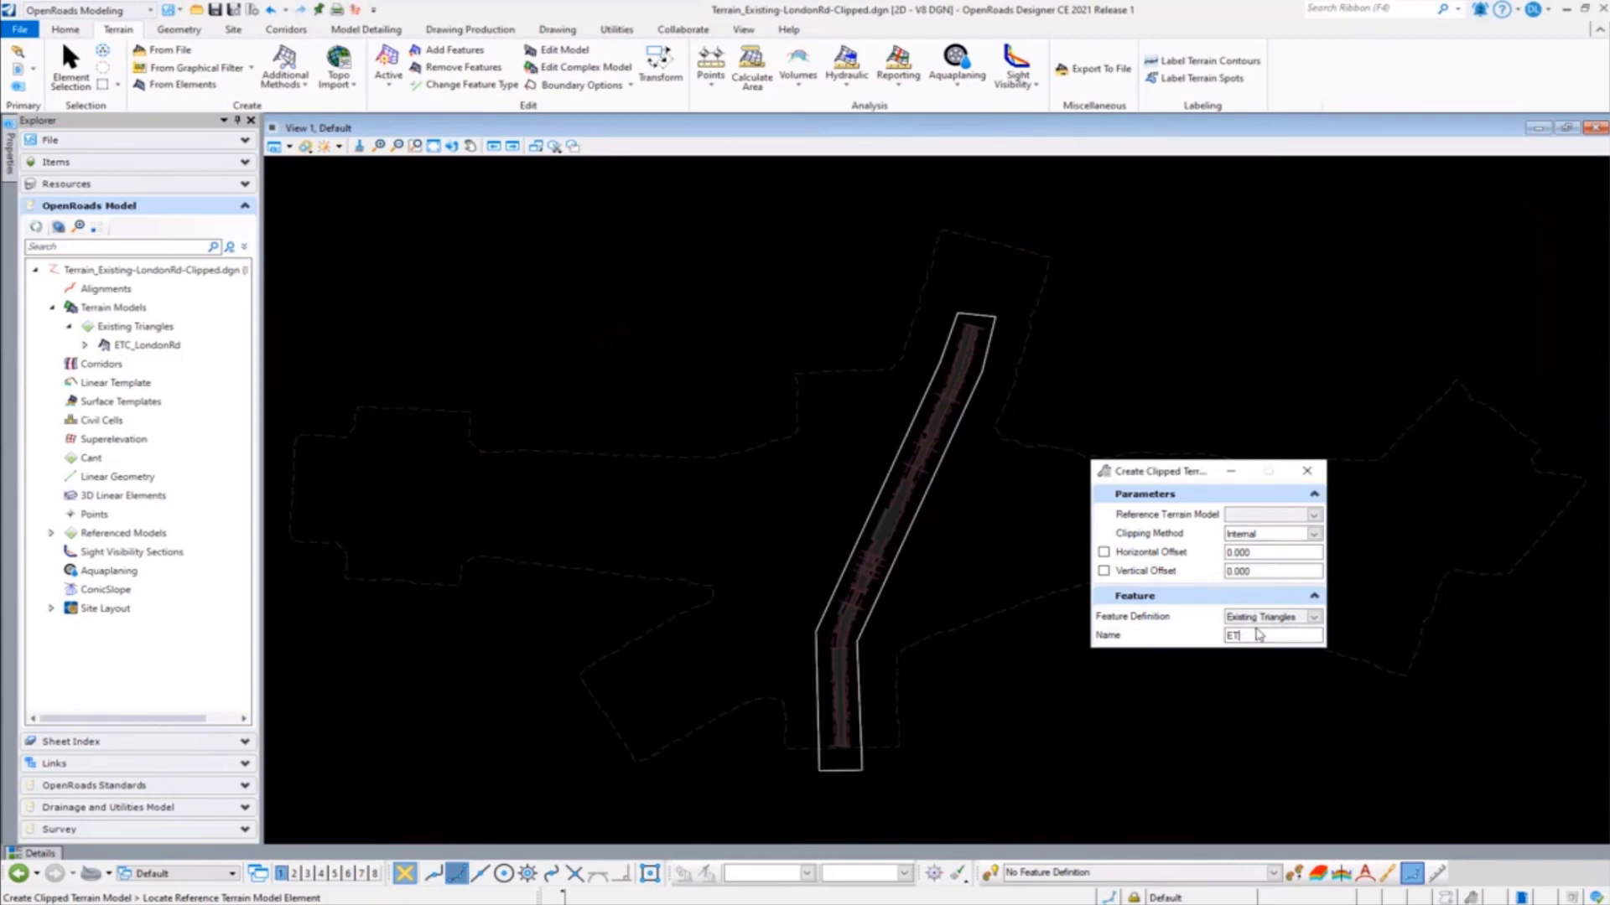
pyautogui.write('C_LondonRd')
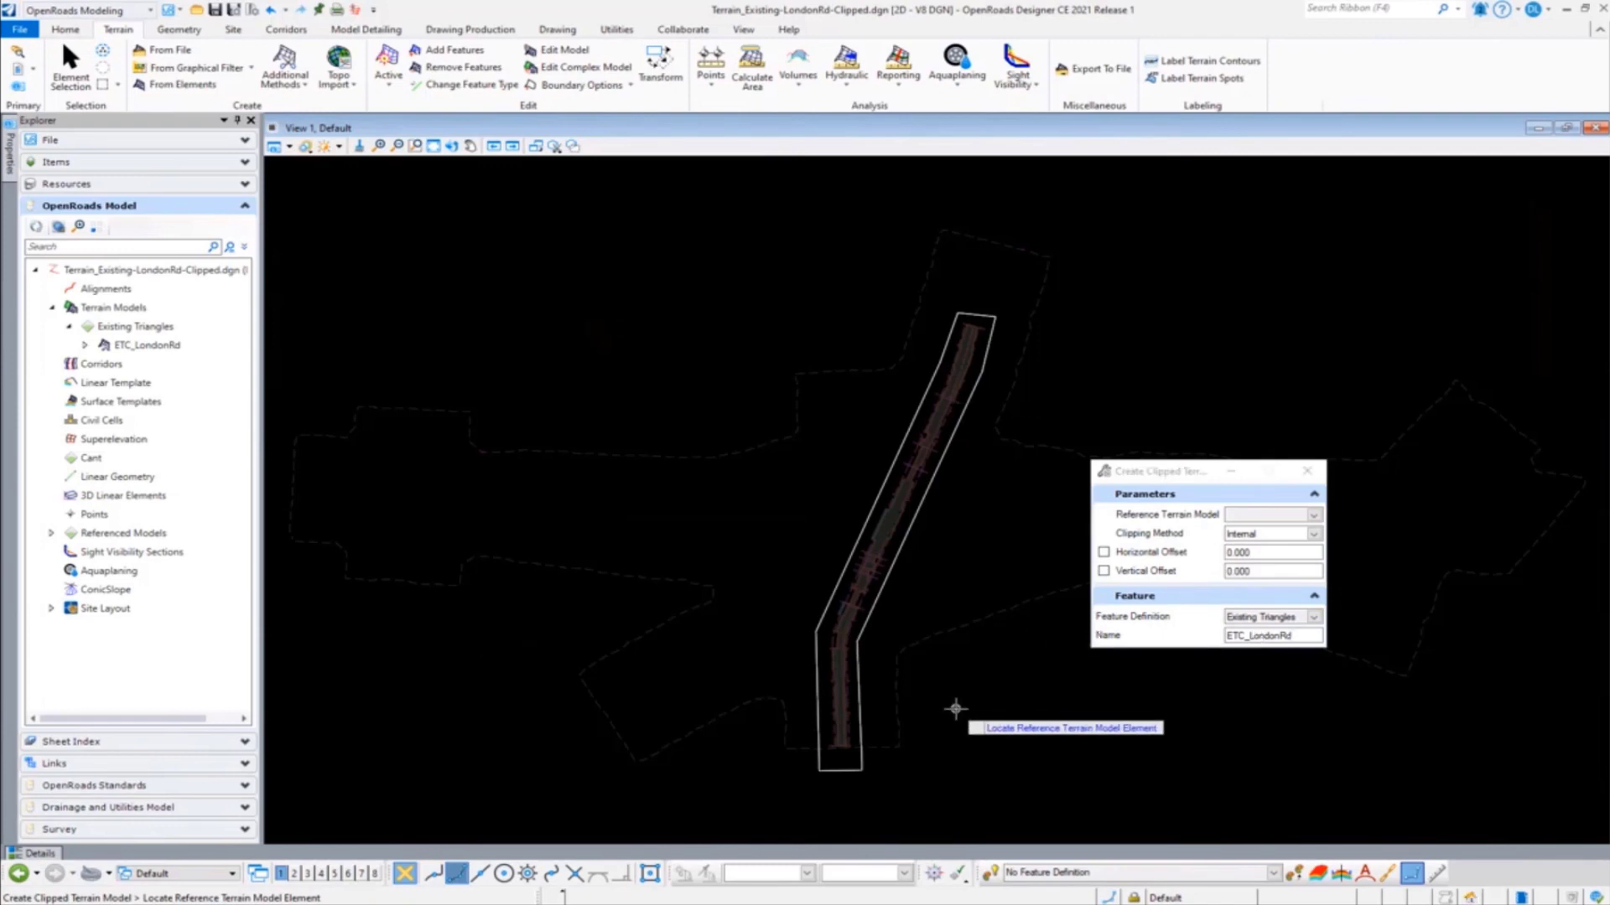
# - Clip Existing_Terrain with the drawn corridor shape, using zero offsets and the External clipping method, and restore the full reference colors
pyautogui.click(894, 711)
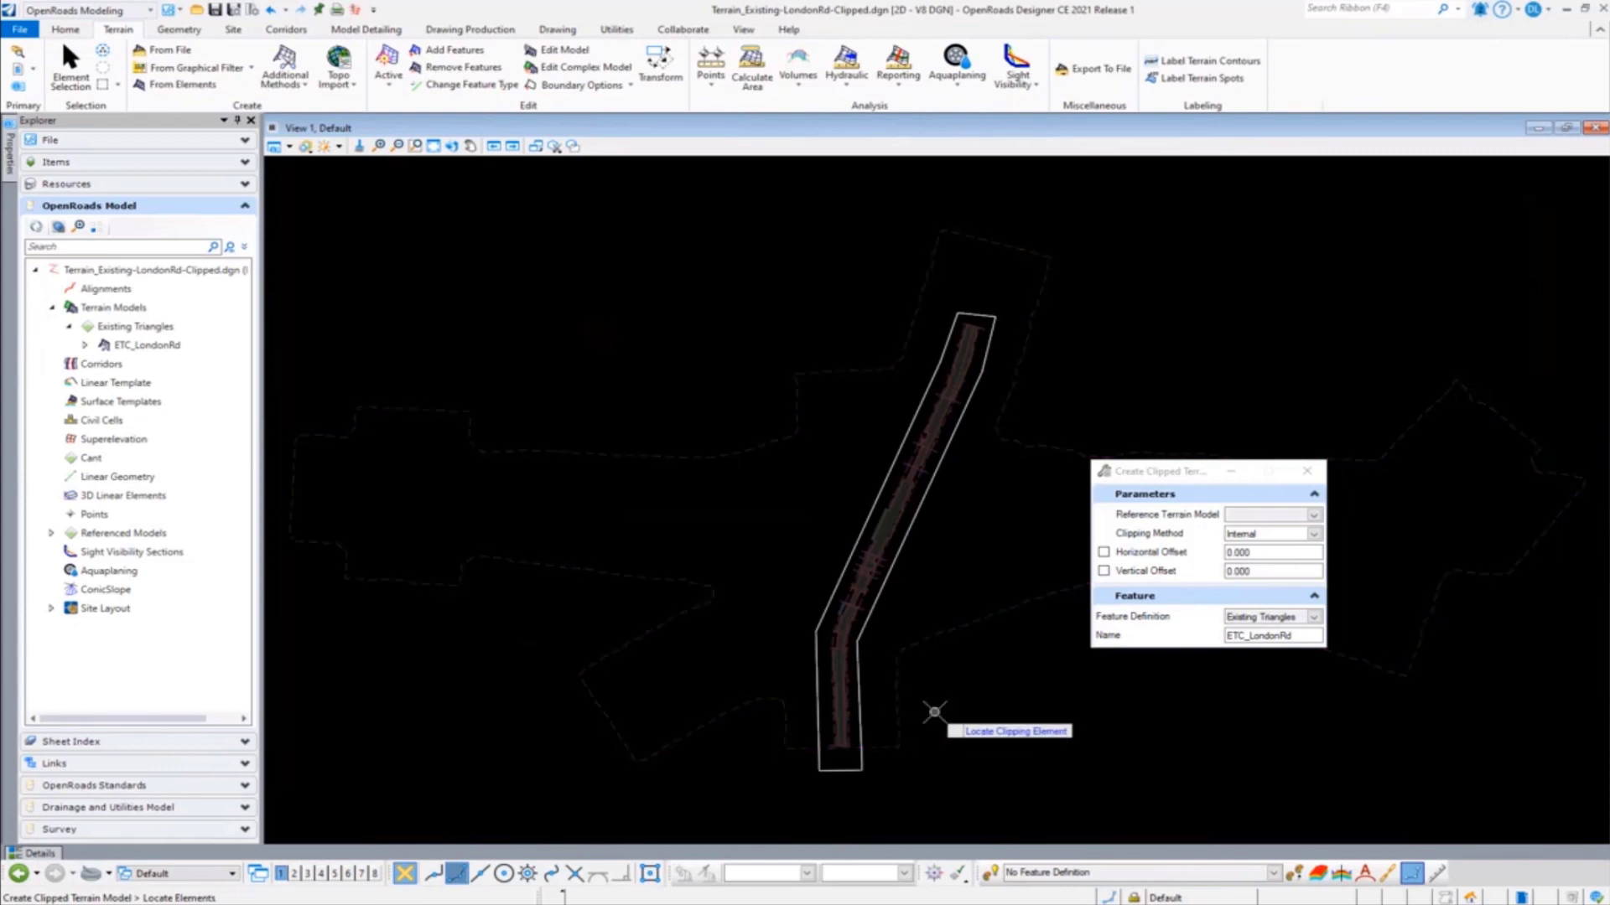
pyautogui.click(857, 683)
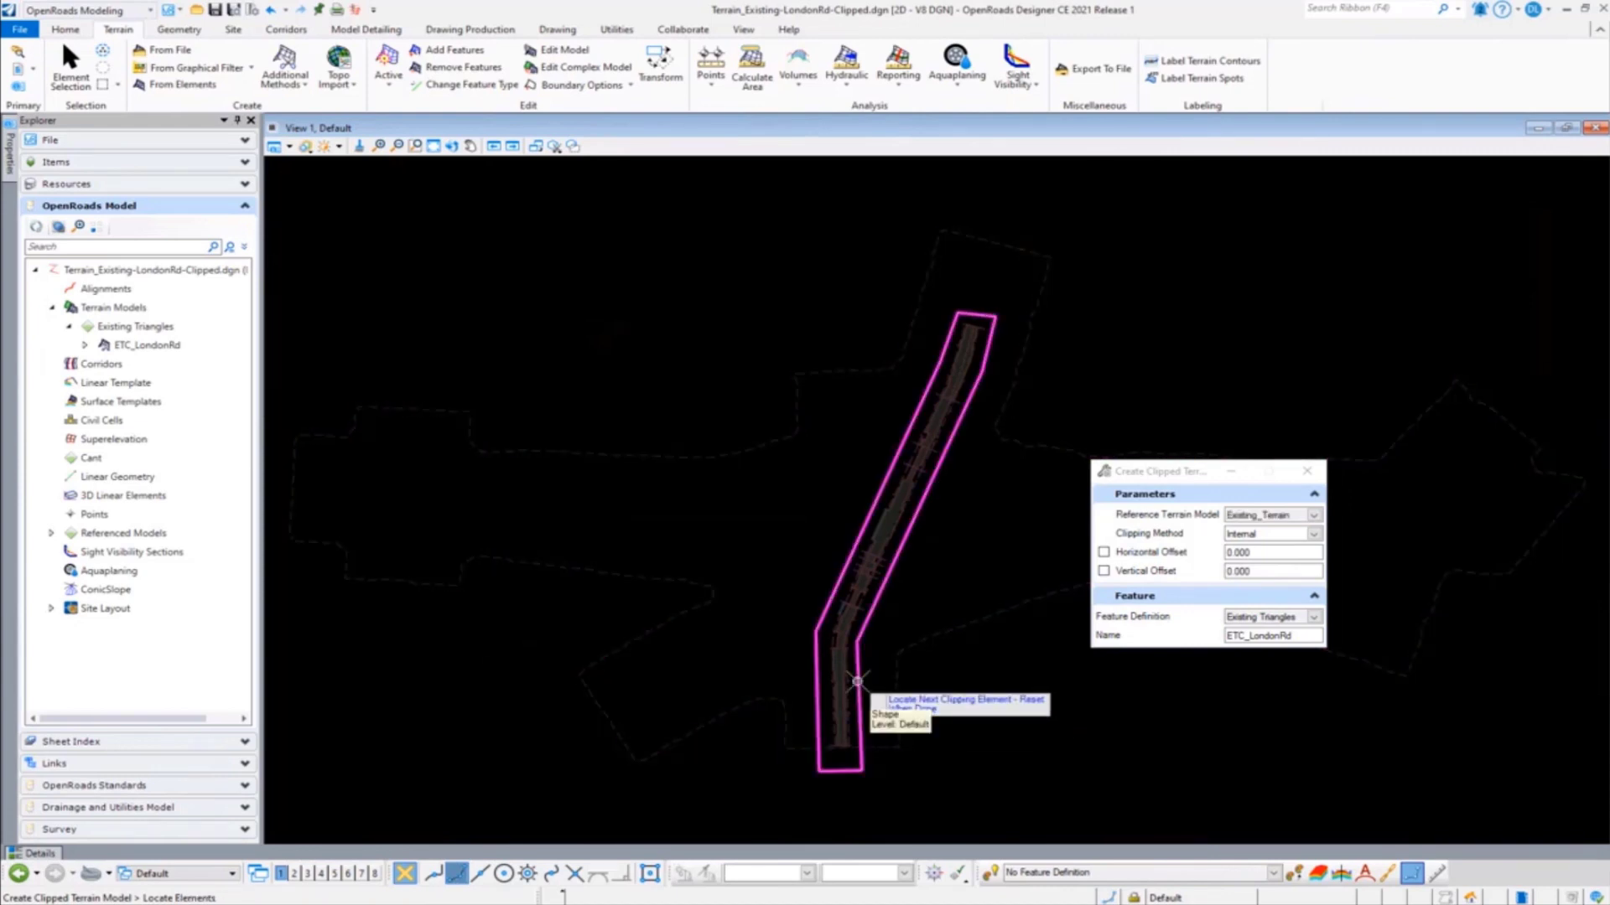
pyautogui.rightClick(958, 729)
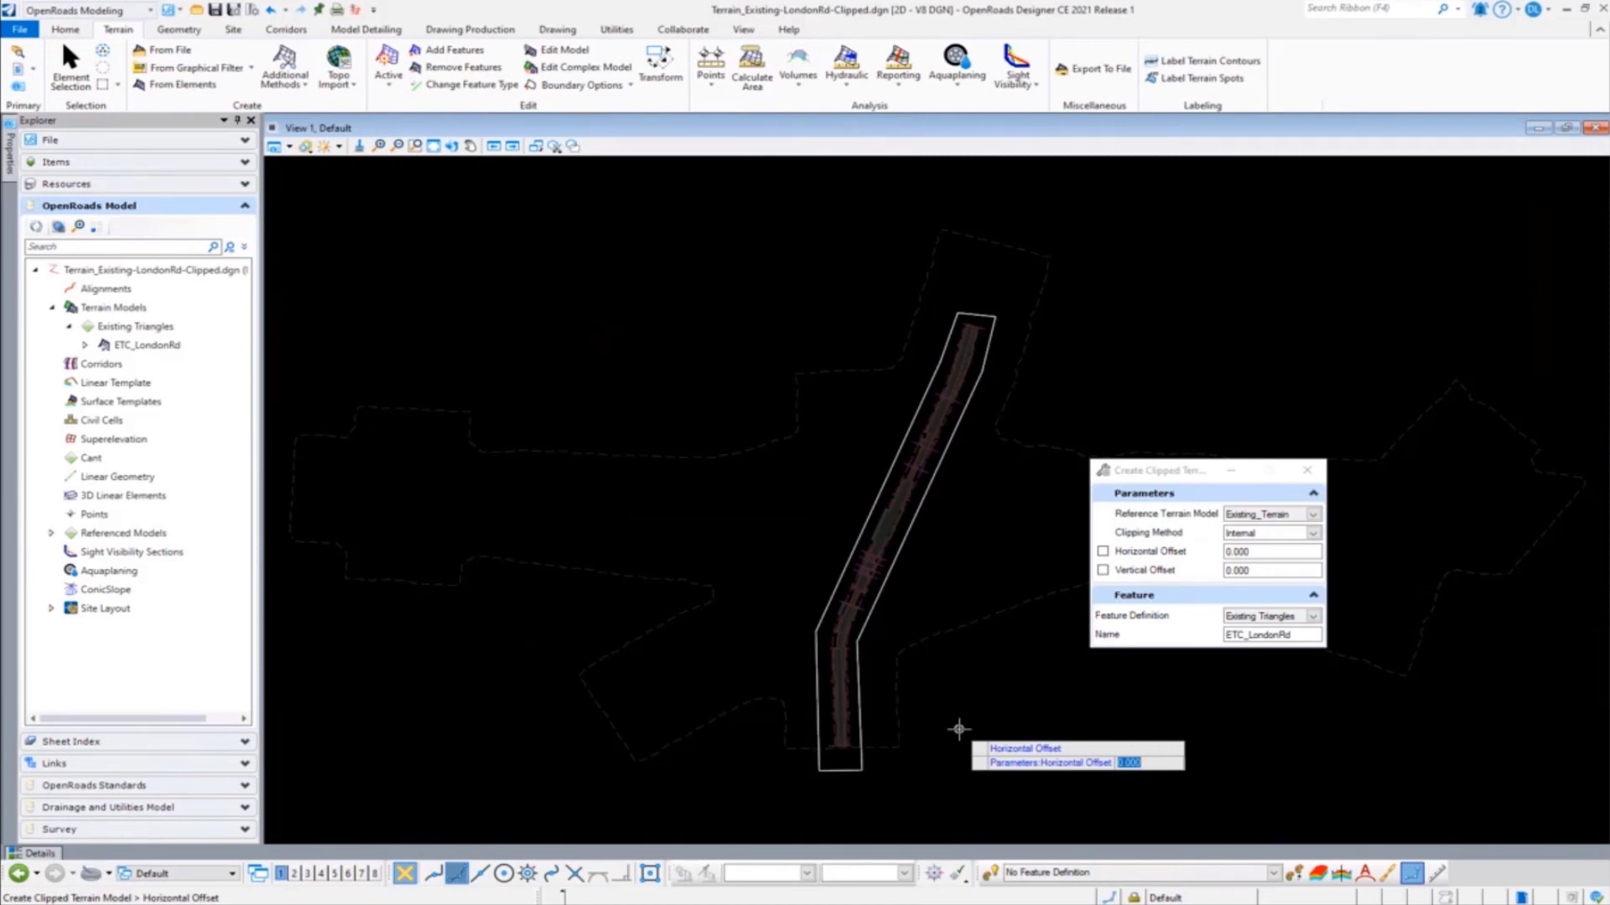
pyautogui.click(958, 728)
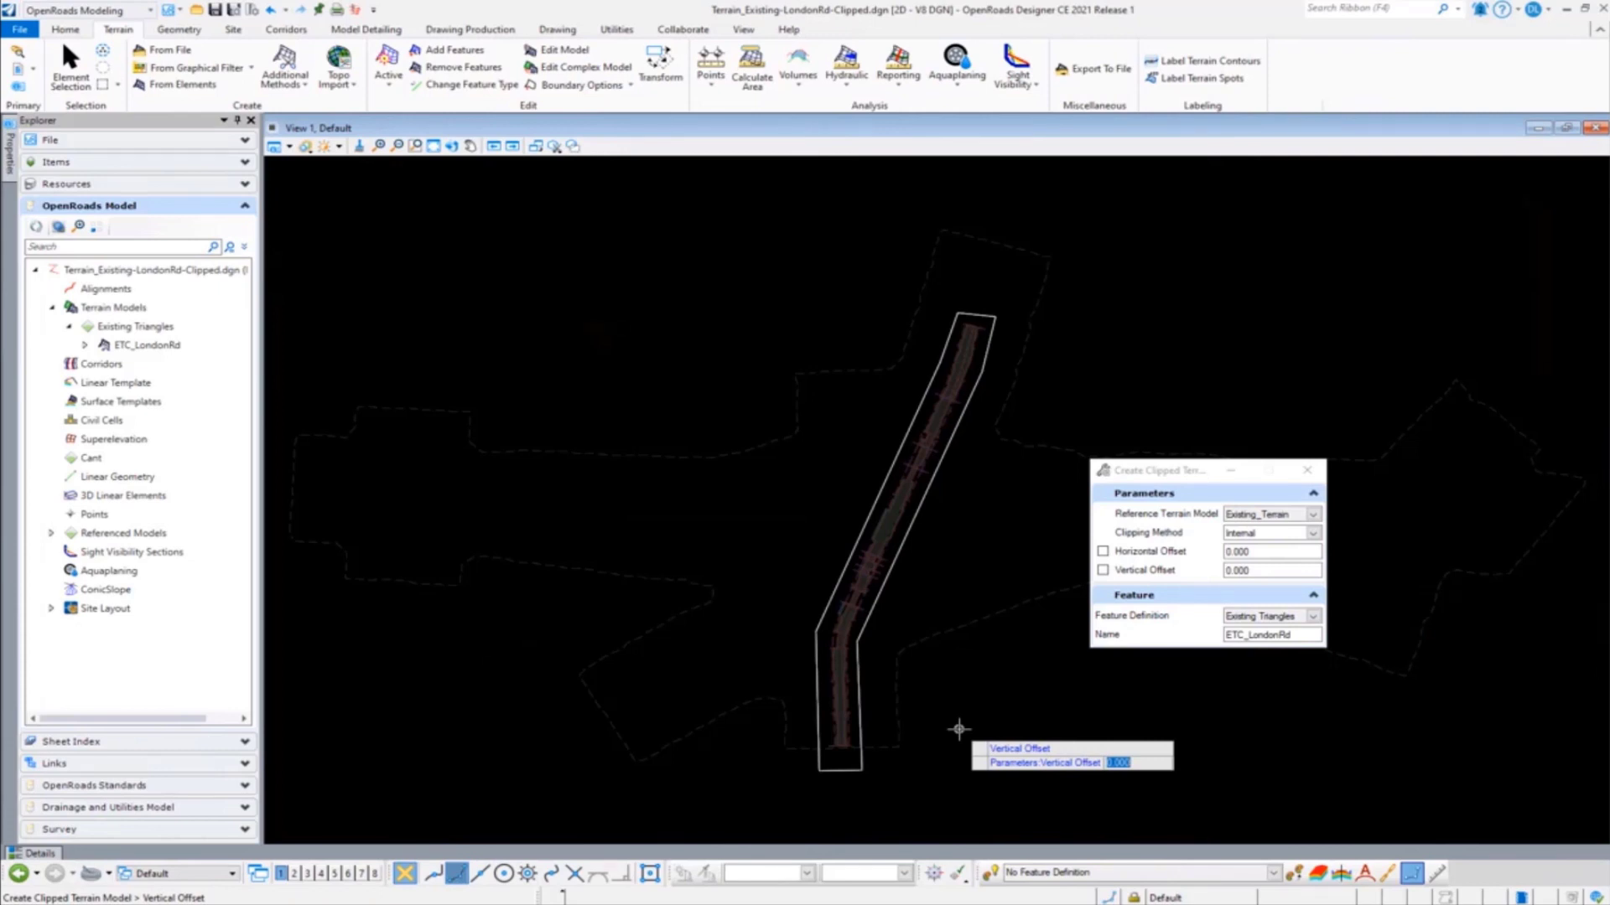
pyautogui.click(958, 728)
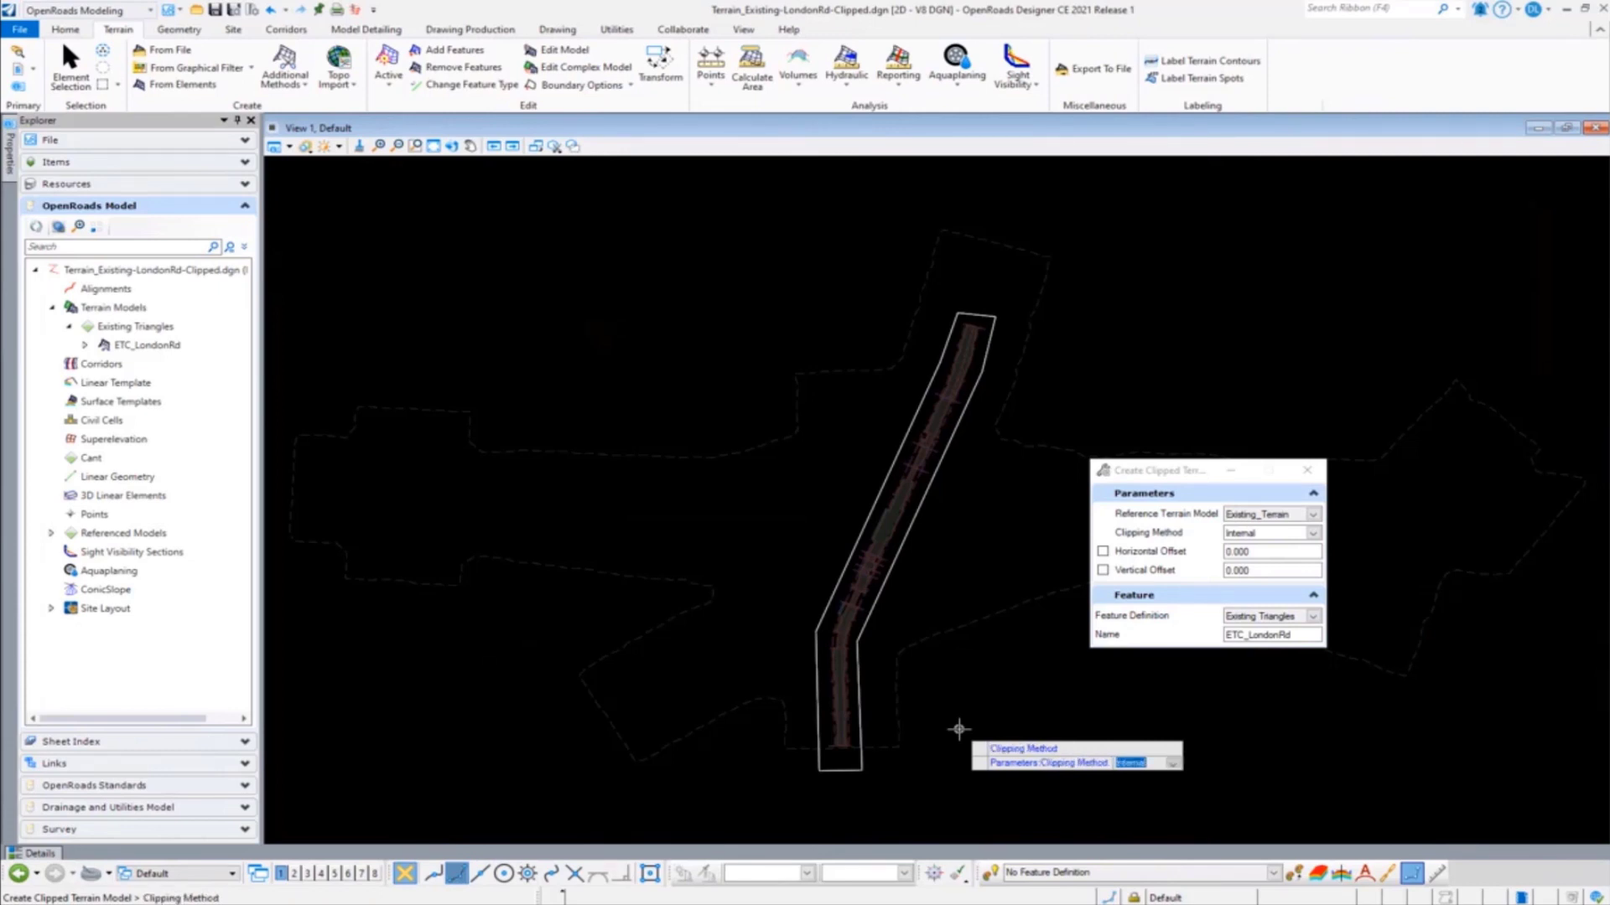
pyautogui.press('Down')
pyautogui.click(958, 728)
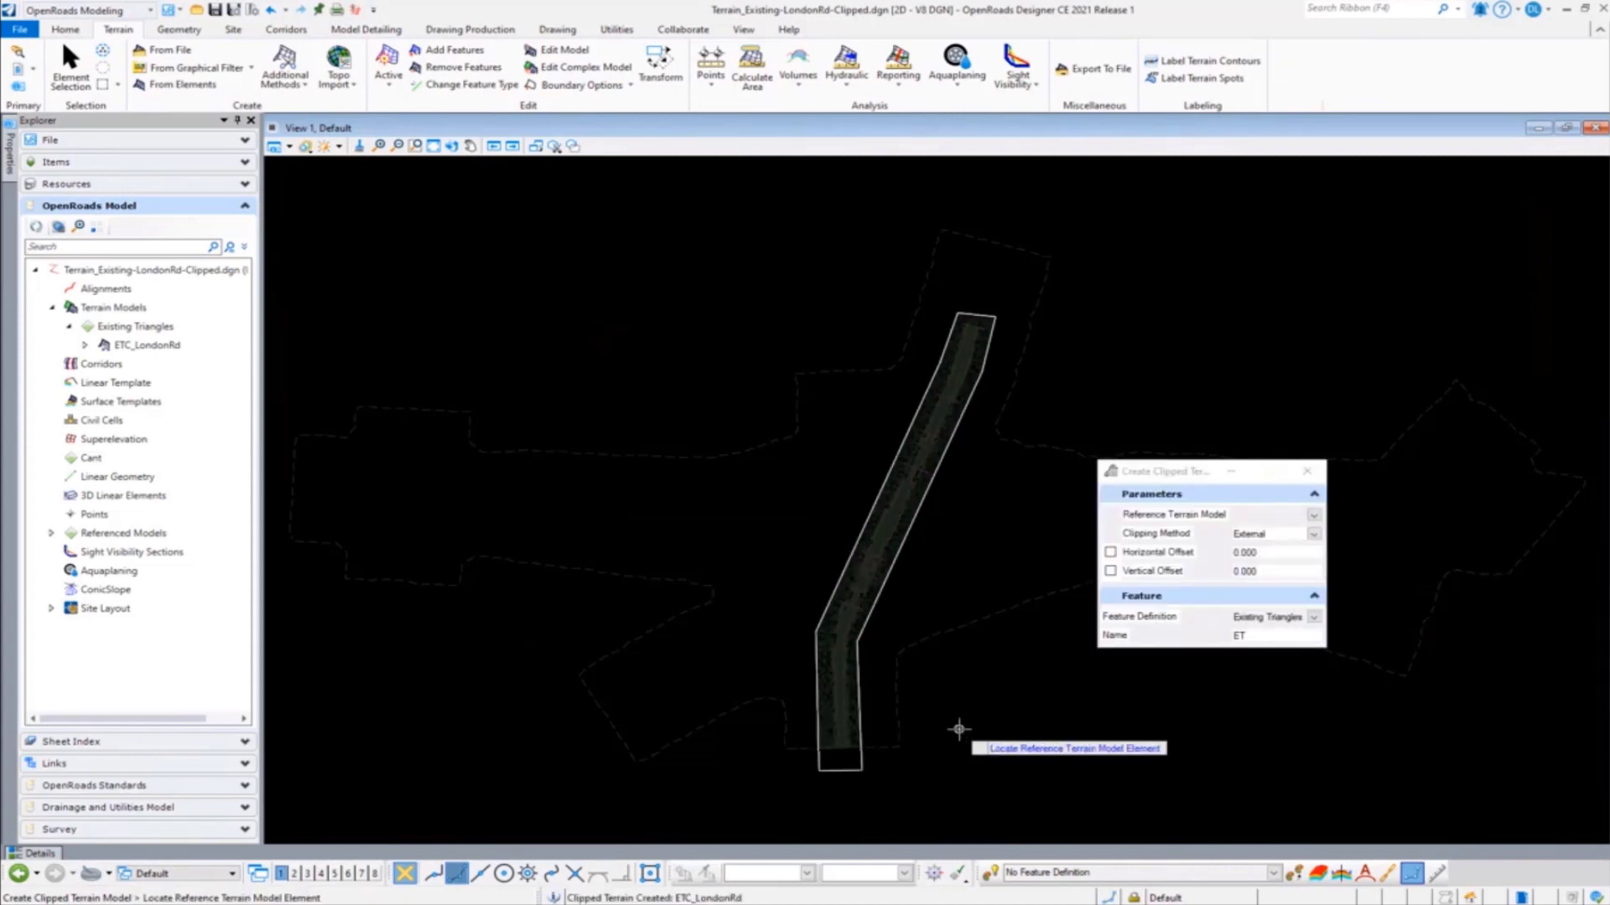
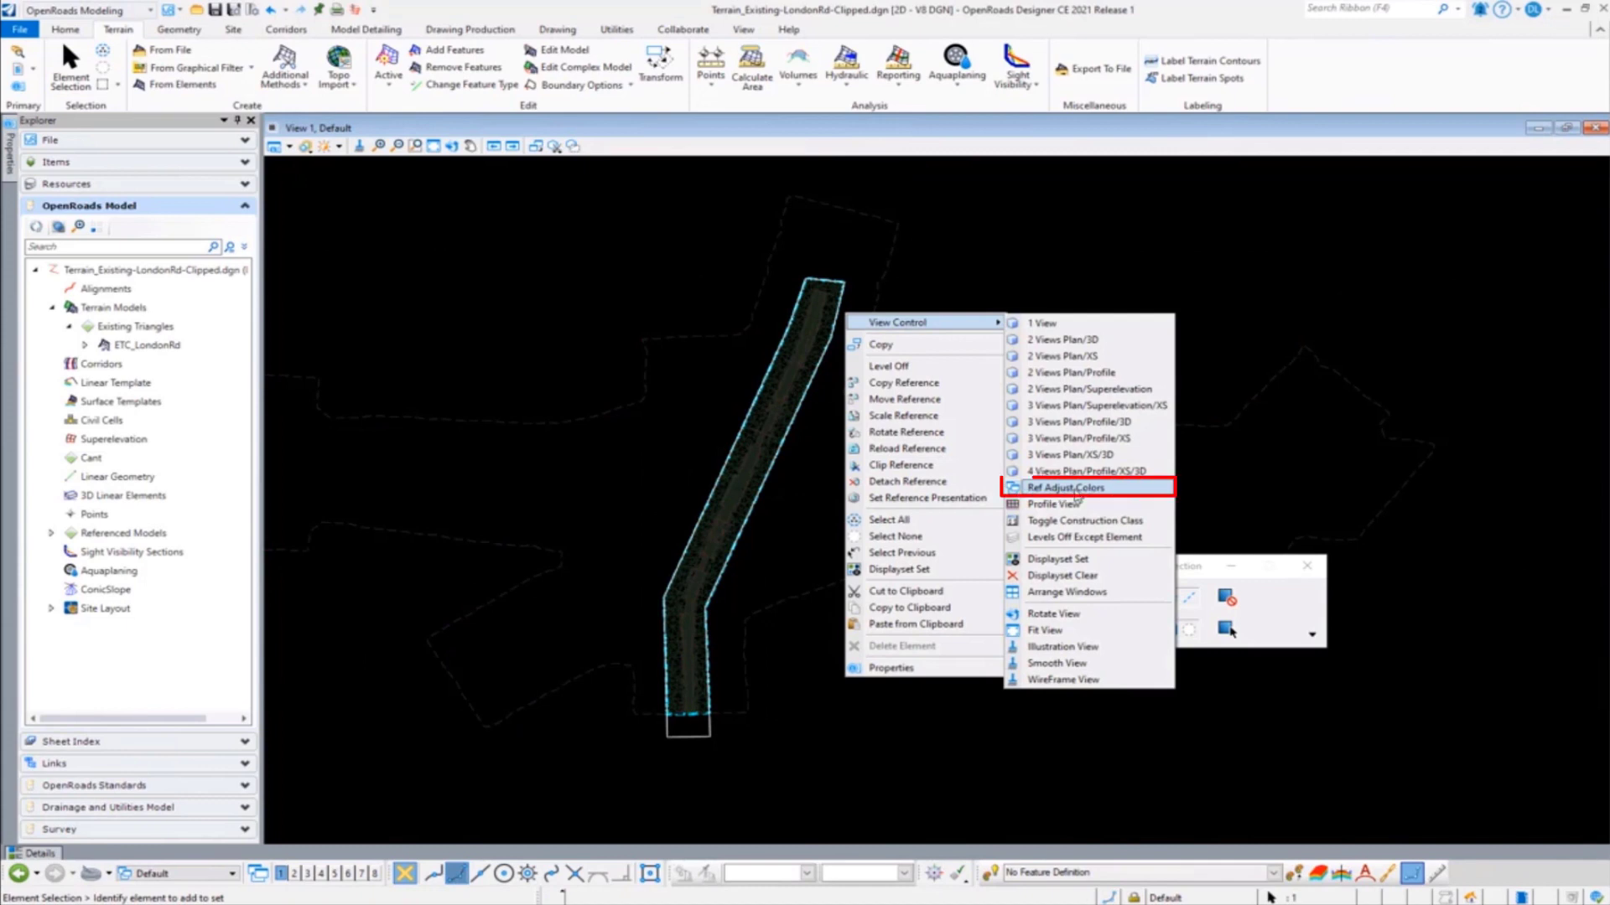
pyautogui.click(1065, 487)
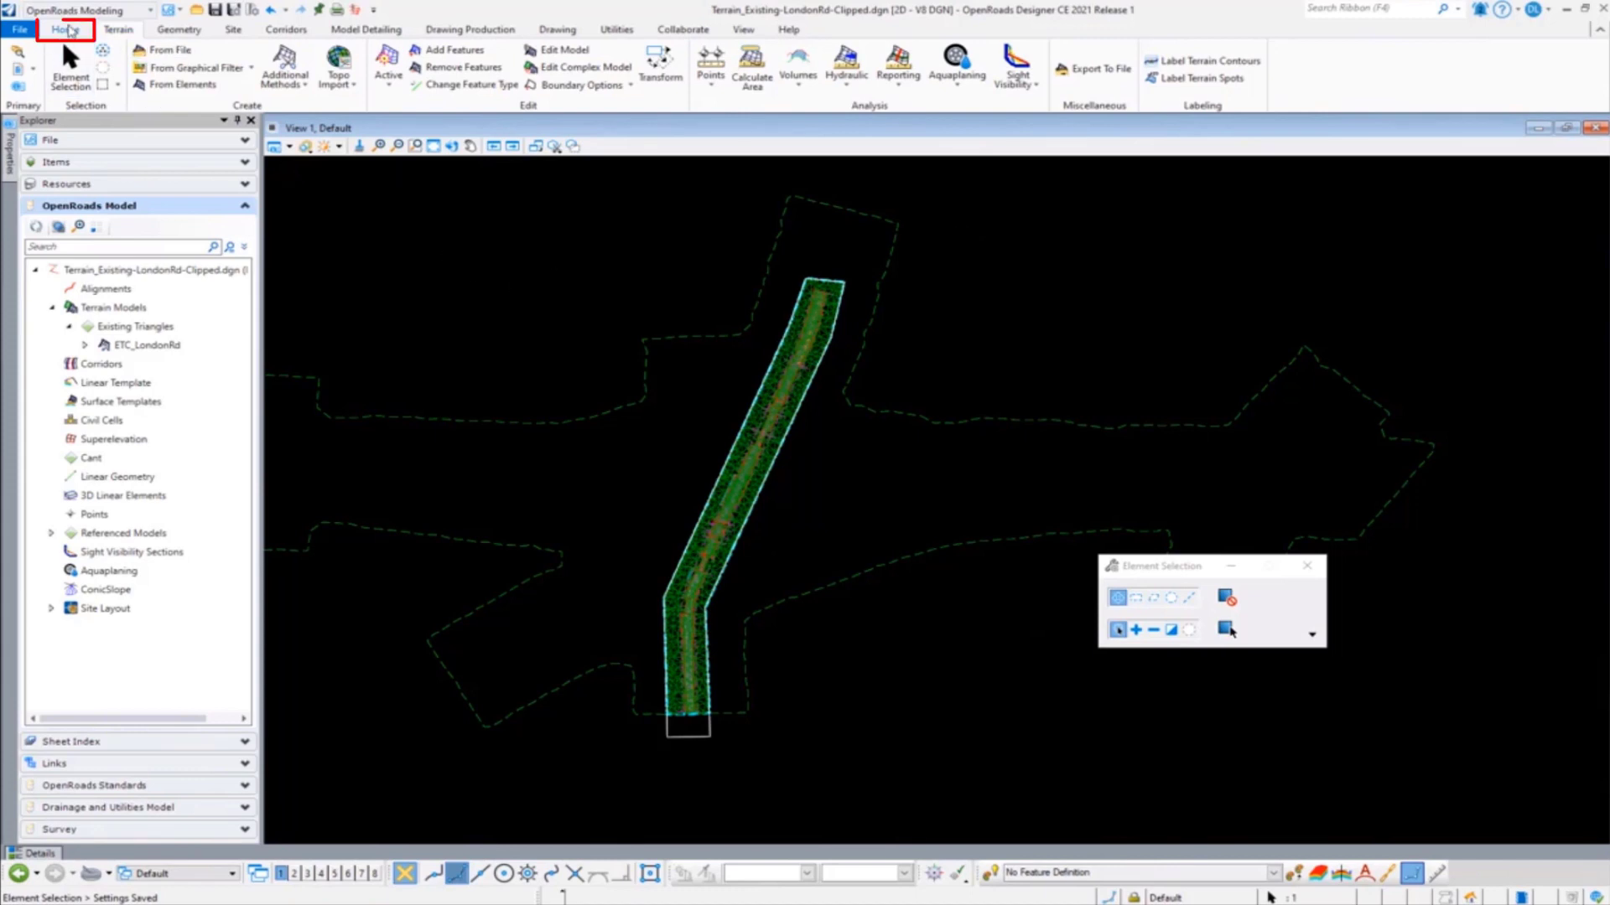
# - Review the Default and Default-3D models in the file's models list and close the list
pyautogui.click(66, 30)
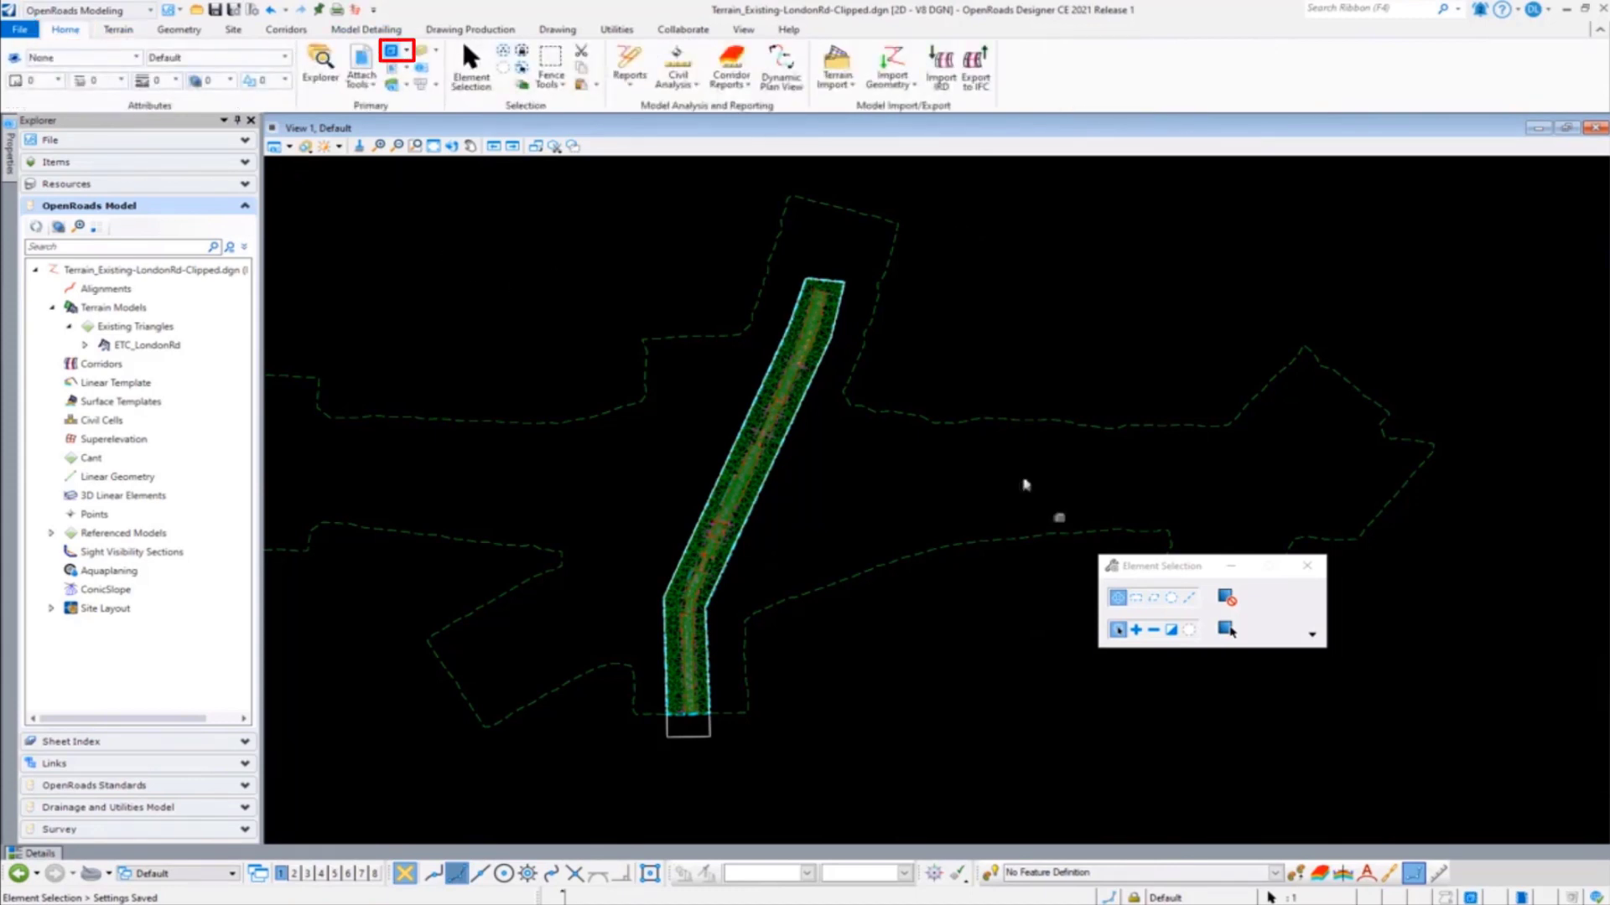
pyautogui.moveTo(1013, 321); pyautogui.dragTo(1179, 265)
pyautogui.click(920, 337)
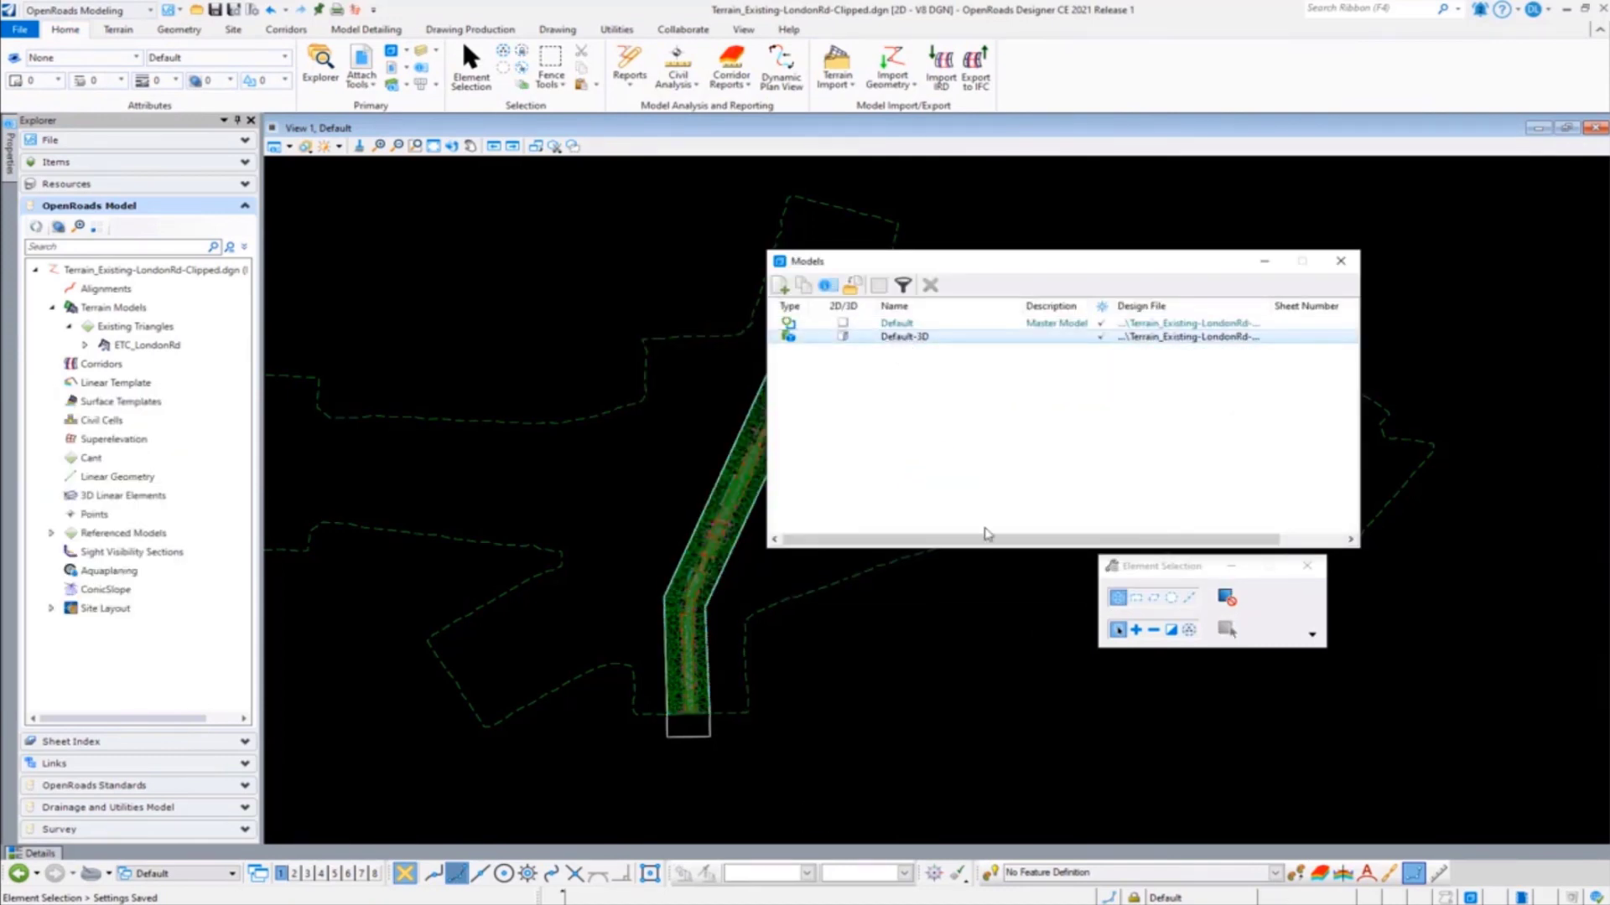
pyautogui.click(1350, 268)
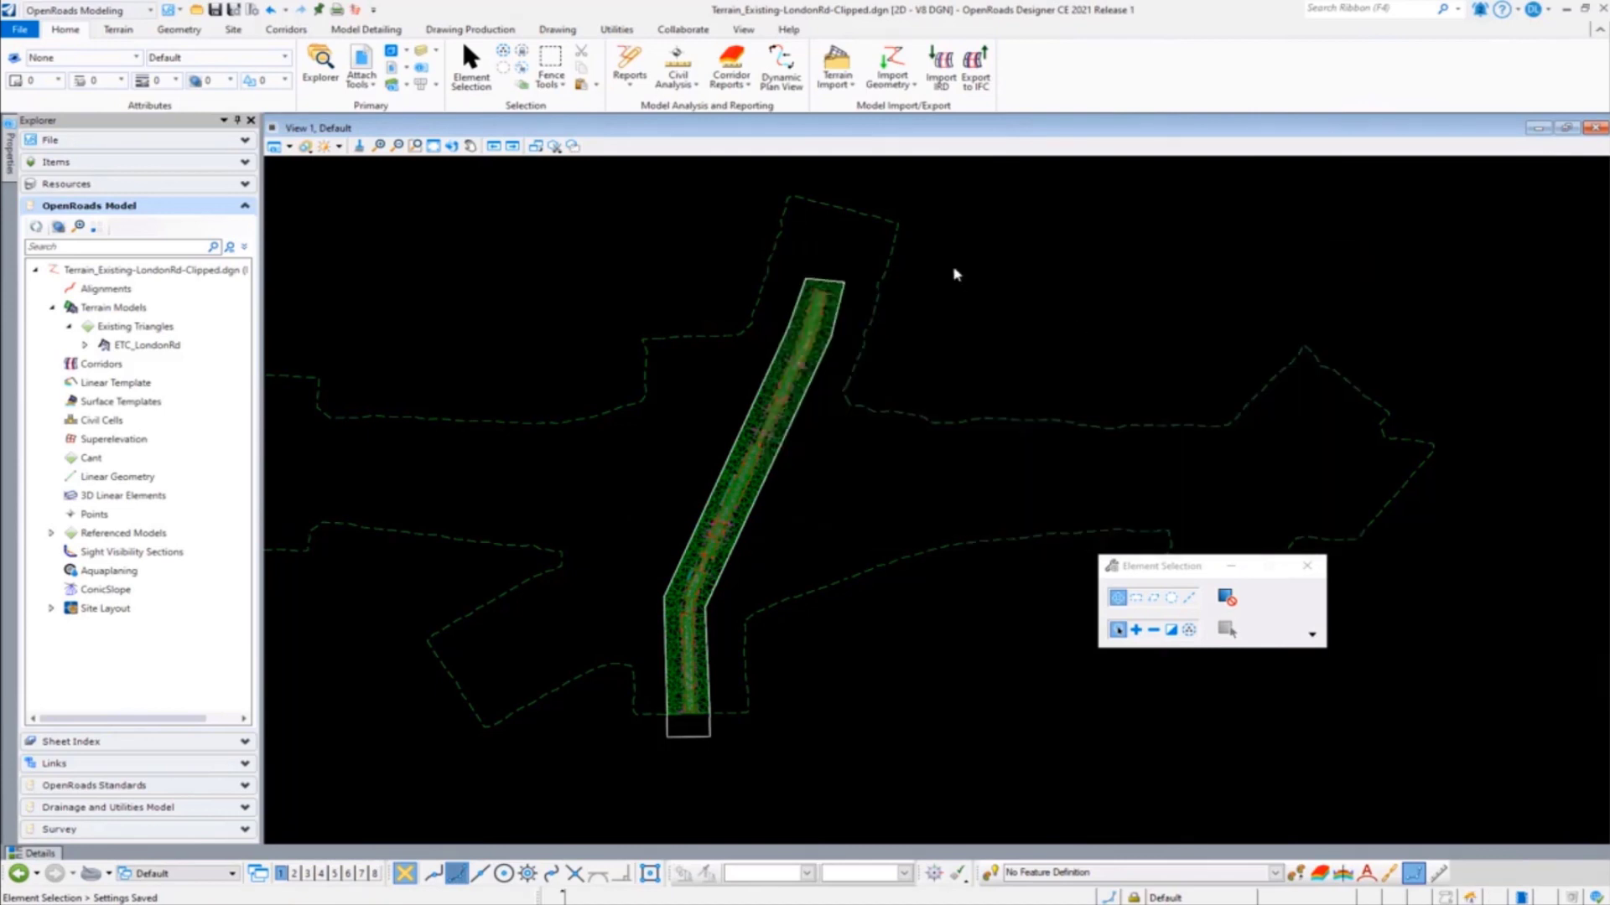
# - Dim the reference colors once more to compare the clipped terrain with the references, and restore them
pyautogui.moveTo(958, 327); pyautogui.dragTo(1069, 334, button='right')
pyautogui.moveTo(977, 314); pyautogui.dragTo(1222, 350, button='right')
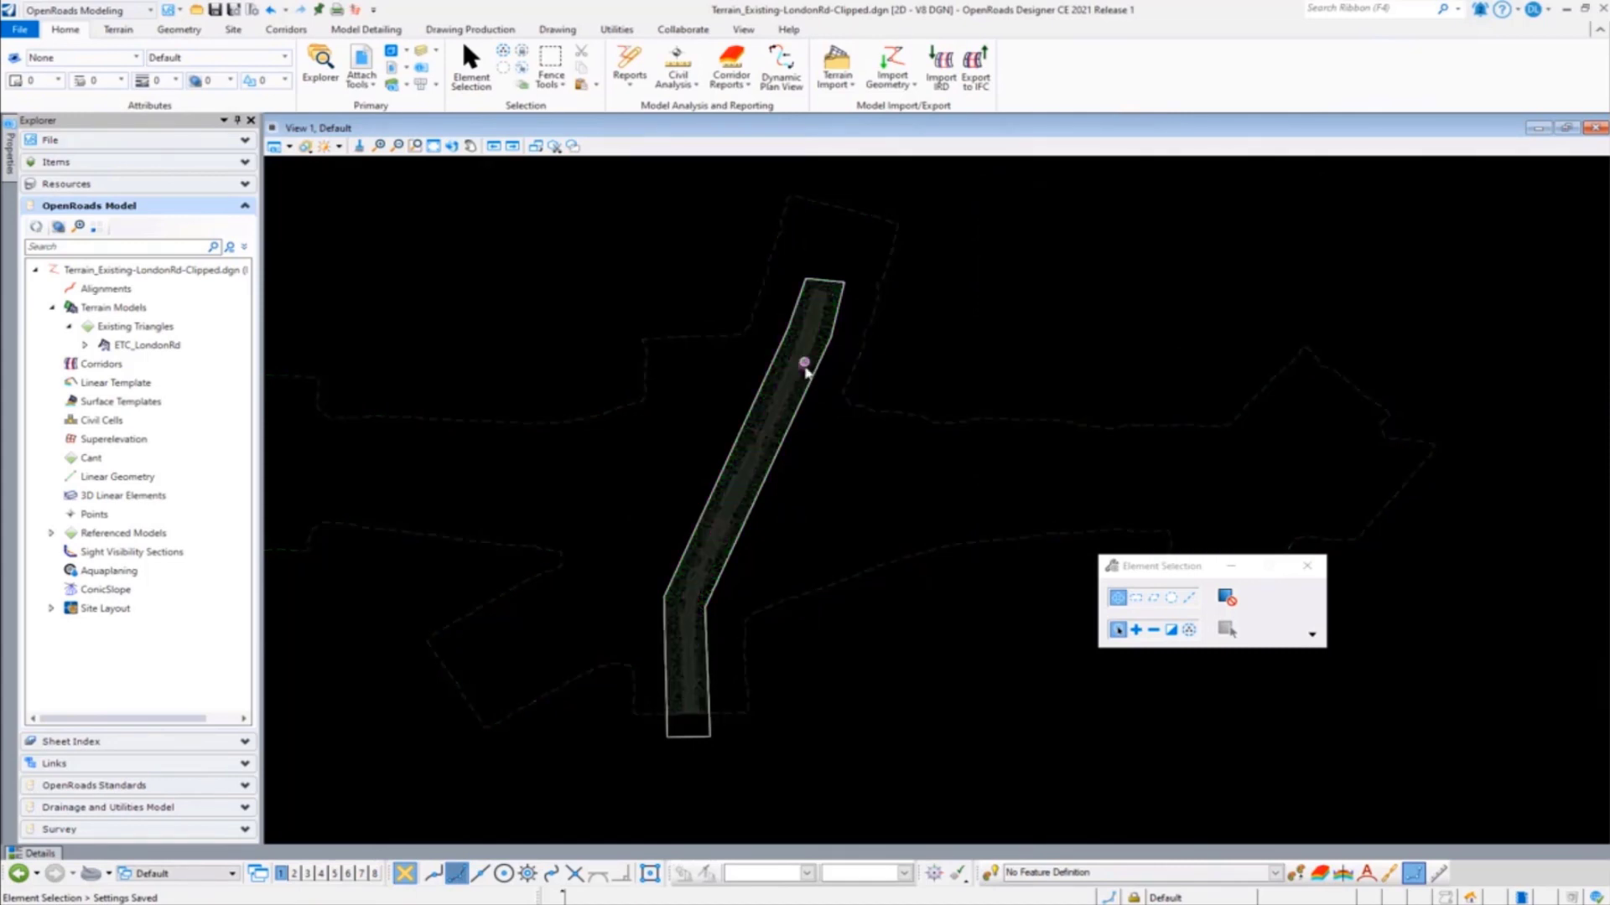
pyautogui.moveTo(836, 741); pyautogui.dragTo(1073, 576, button='right')
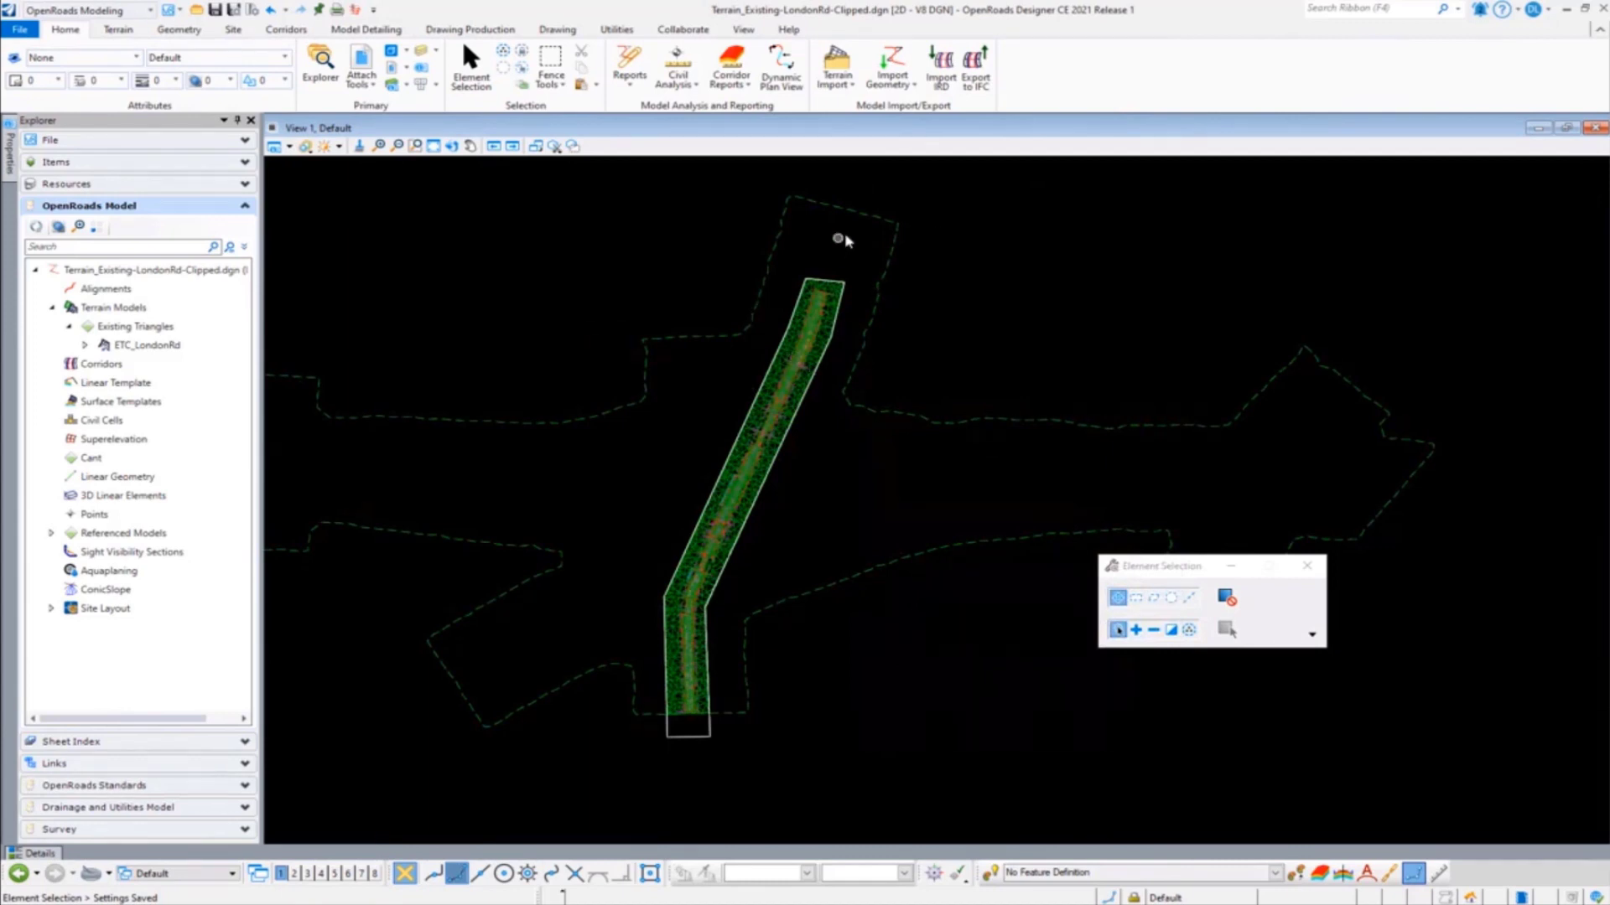
# - Extend the clipping shape northward beyond the end of the road by moving its two northern corner vertices
pyautogui.scroll(5, 826, 243)
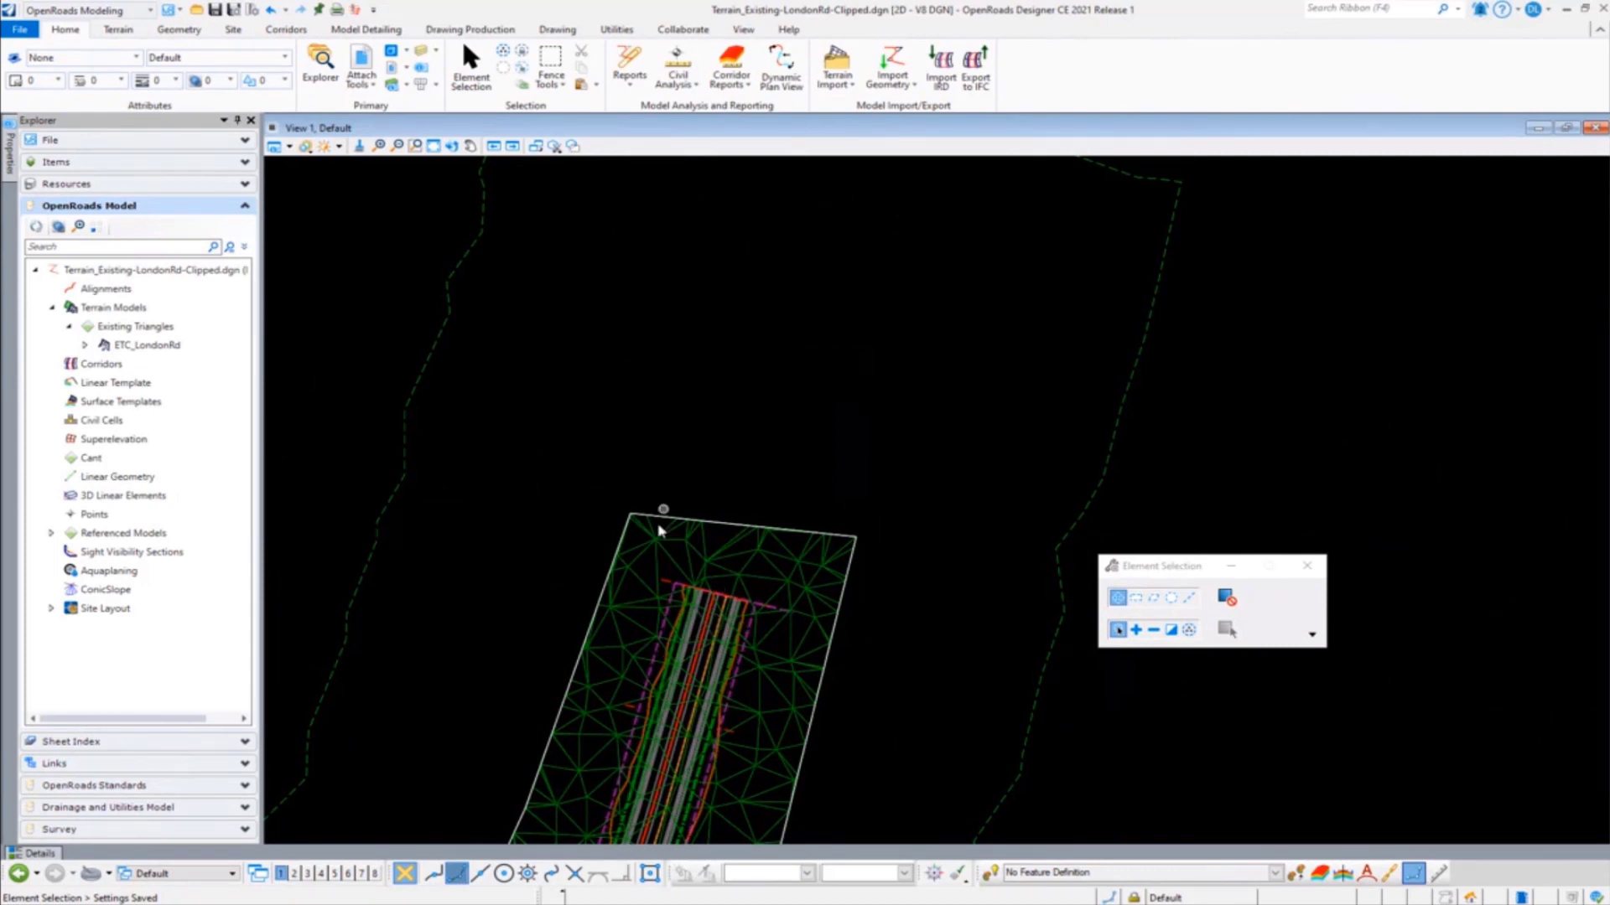
pyautogui.click(690, 520)
pyautogui.click(631, 513)
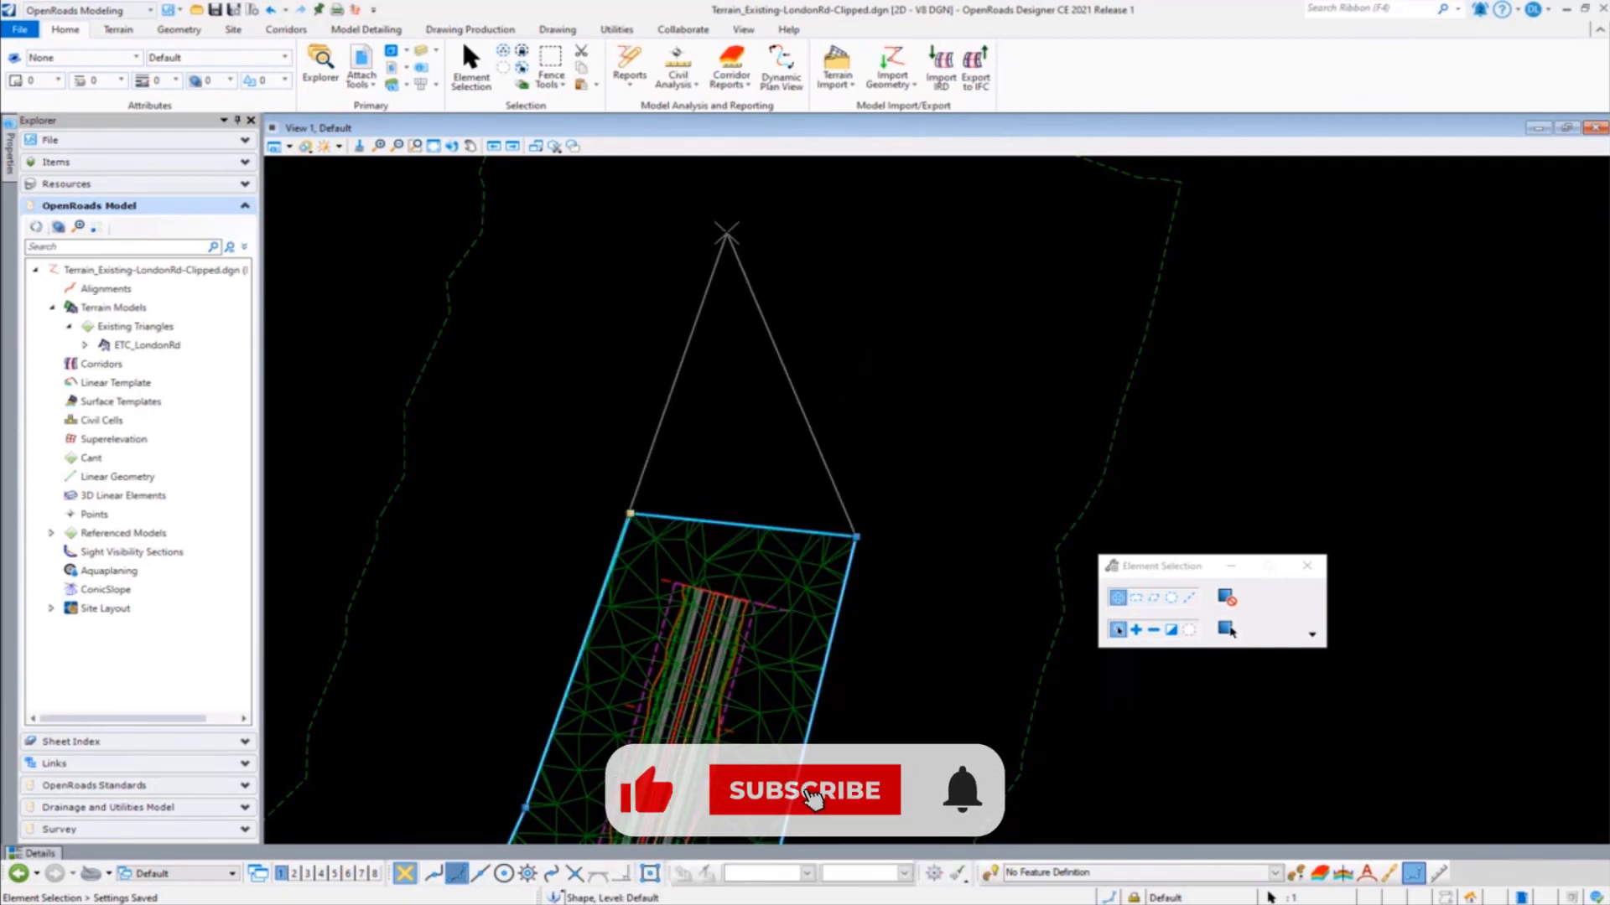
pyautogui.click(728, 231)
pyautogui.click(855, 537)
pyautogui.click(945, 256)
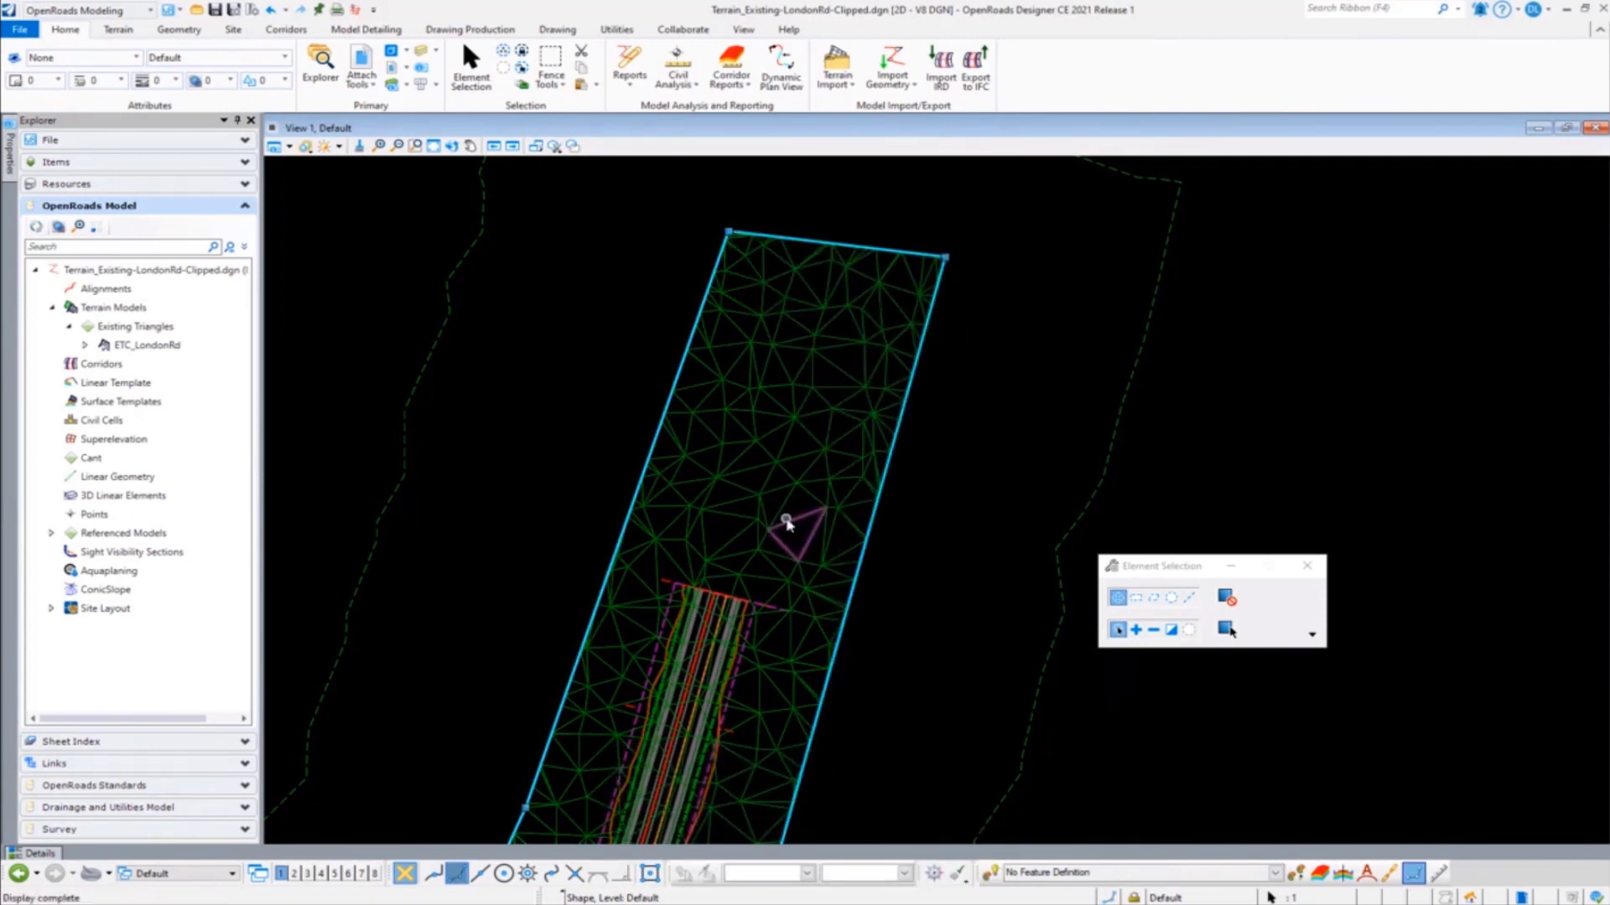
# - Move the clipping shape's northwest corner slightly farther north and deselect the shape
pyautogui.moveTo(726, 234); pyautogui.dragTo(722, 210)
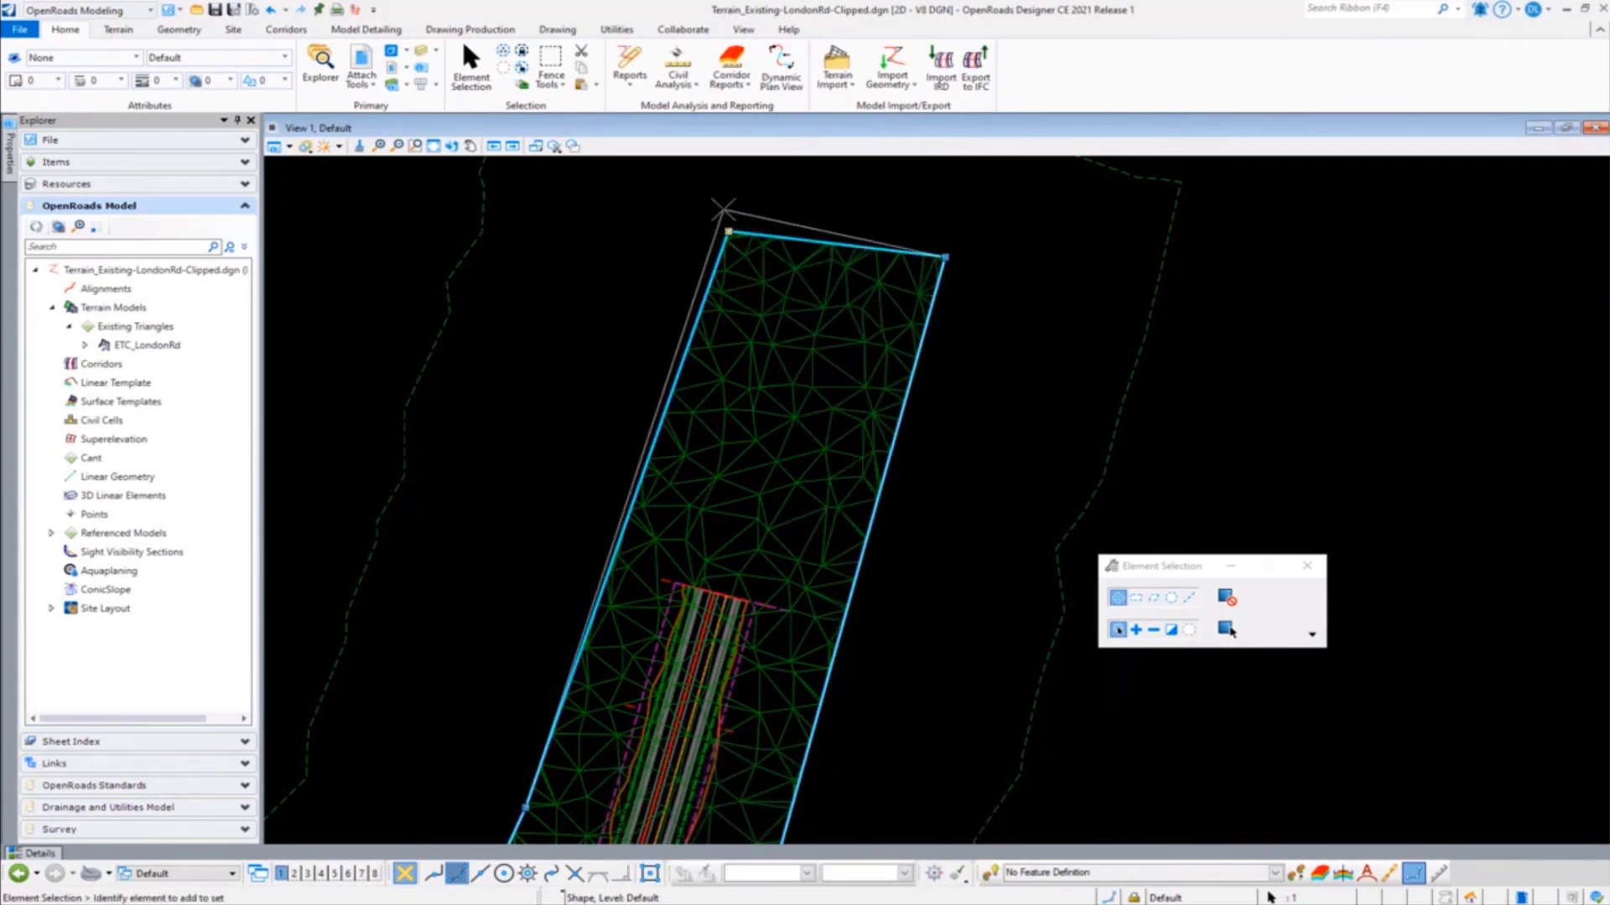
pyautogui.scroll(-9, 824, 494)
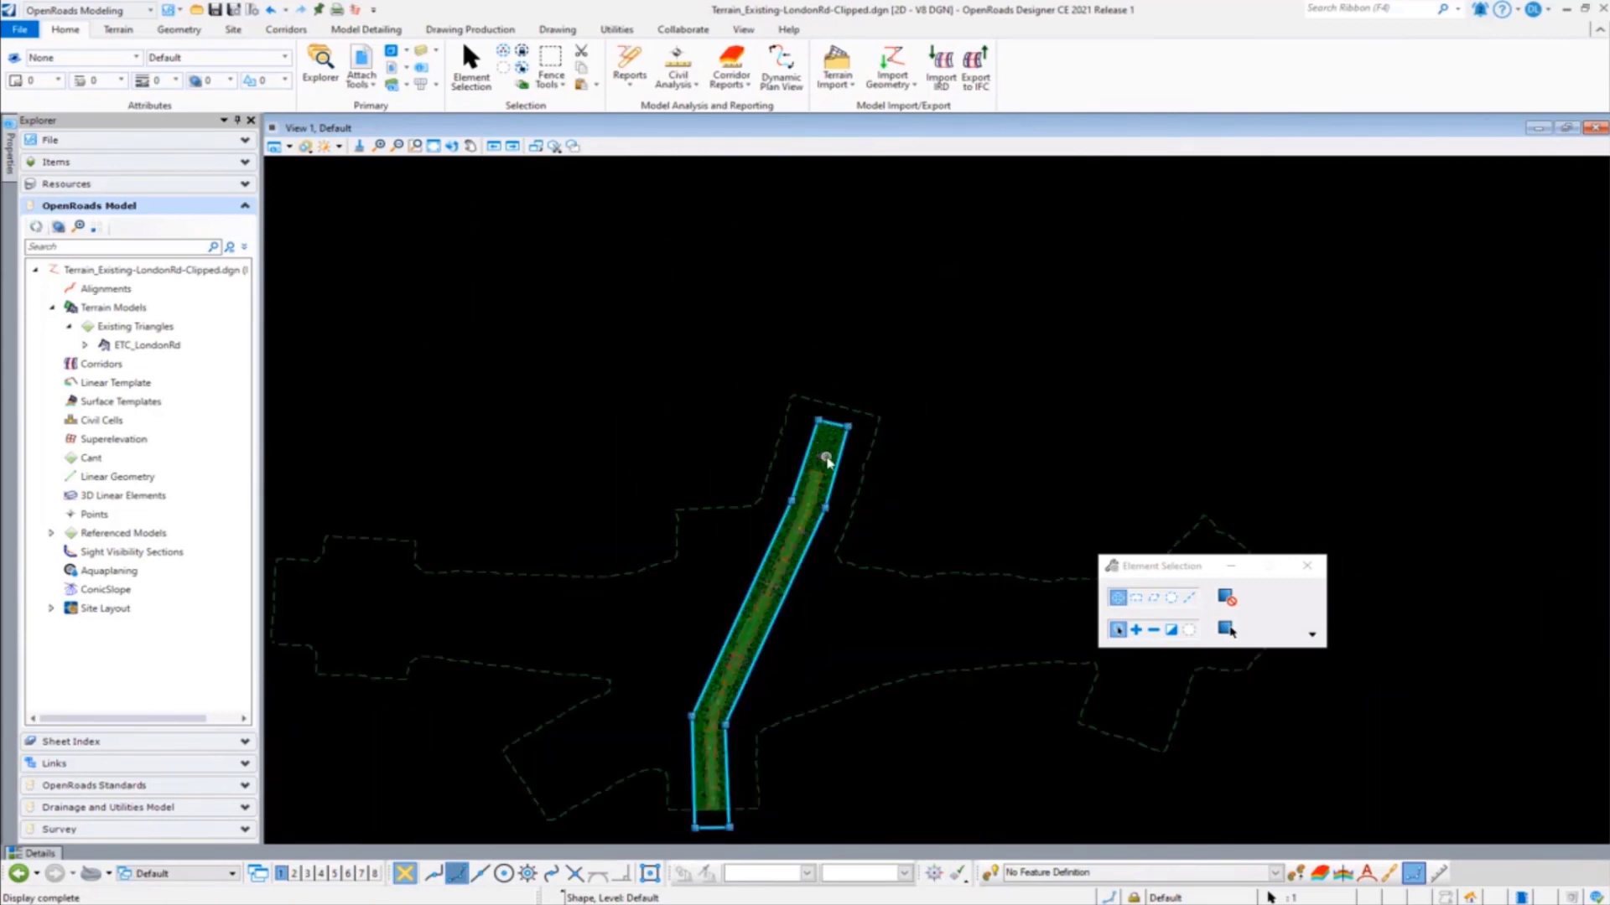
pyautogui.moveTo(827, 461)
pyautogui.click(855, 783)
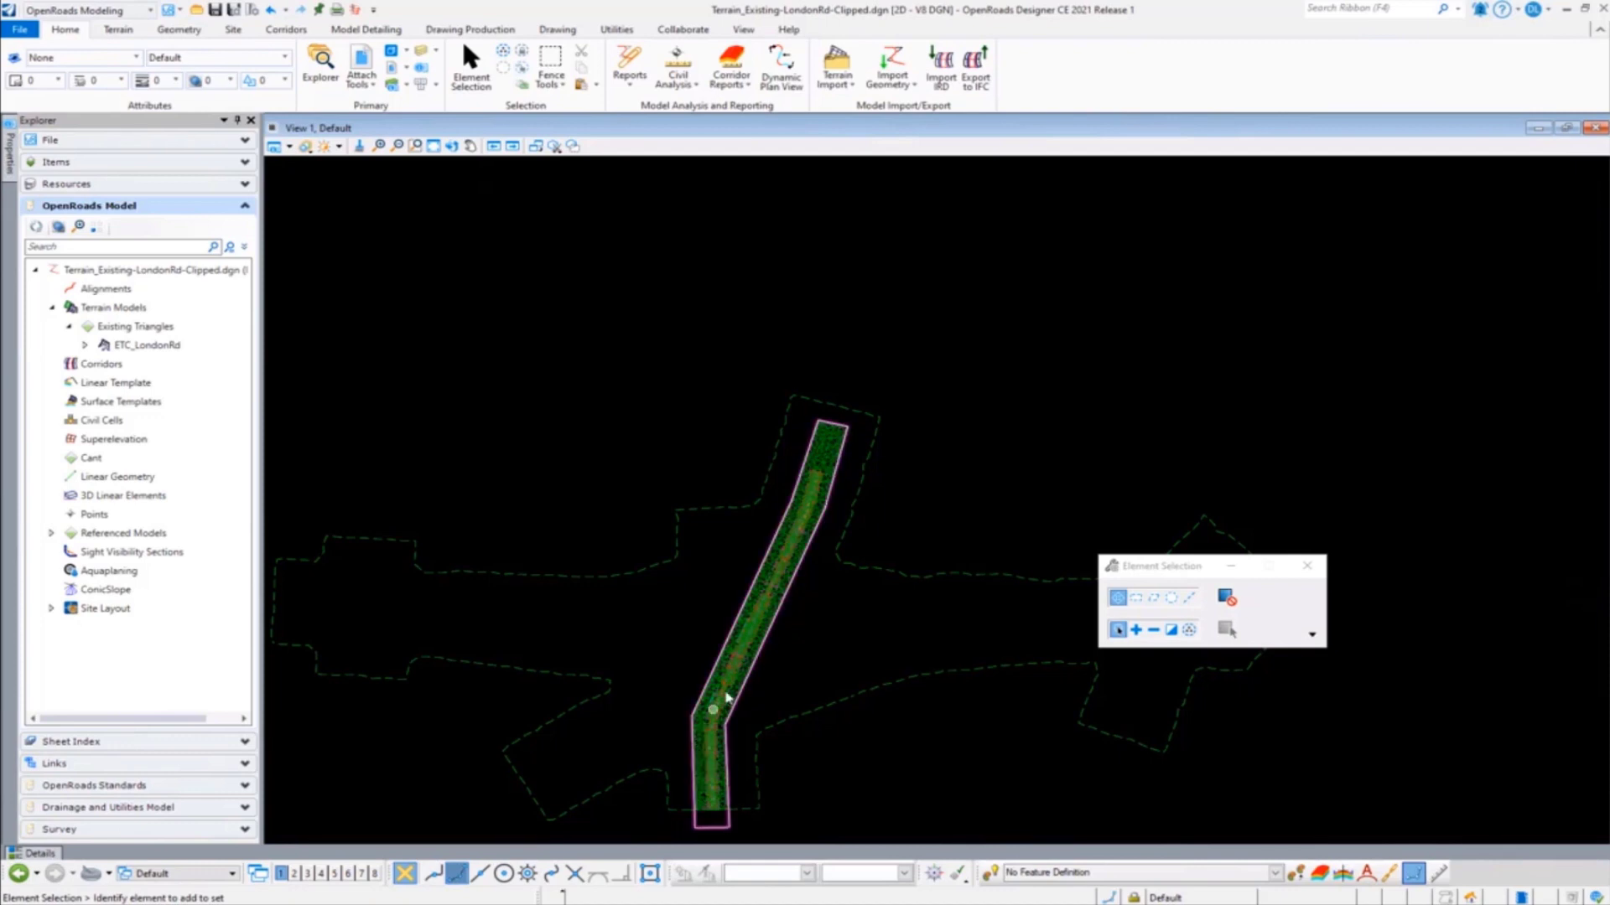
pyautogui.scroll(-1, 772, 449)
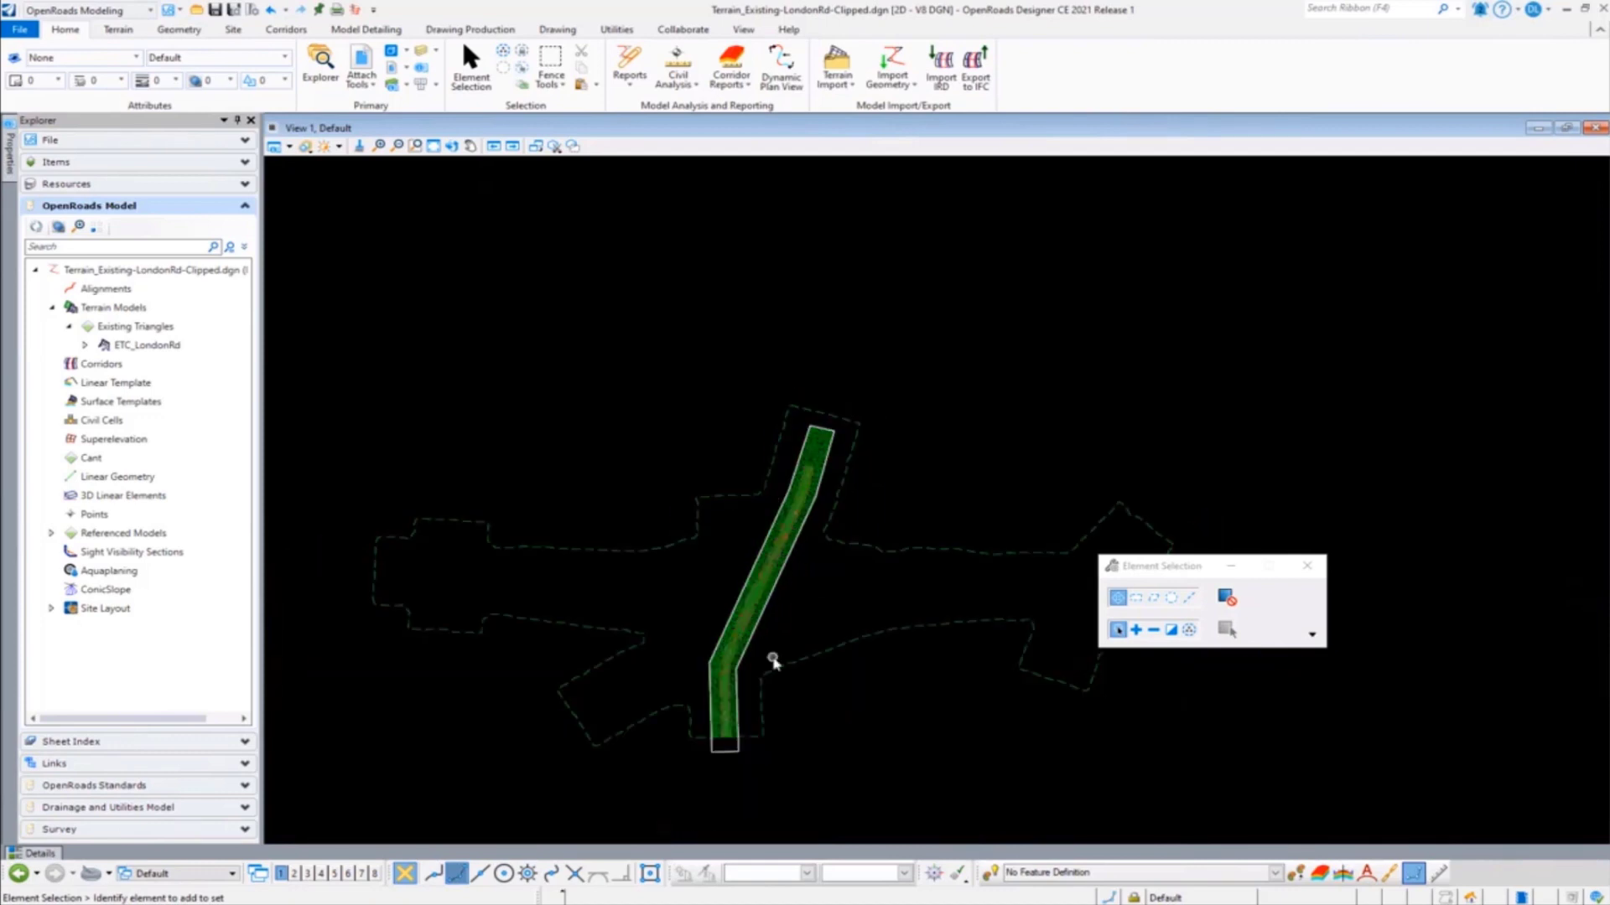
# - Show the element properties and compare the triangle information of Existing_Terrain and ETC_LondonRd
pyautogui.click(558, 546)
pyautogui.scroll(3, 750, 632)
pyautogui.scroll(-1, 759, 621)
pyautogui.scroll(3, 693, 697)
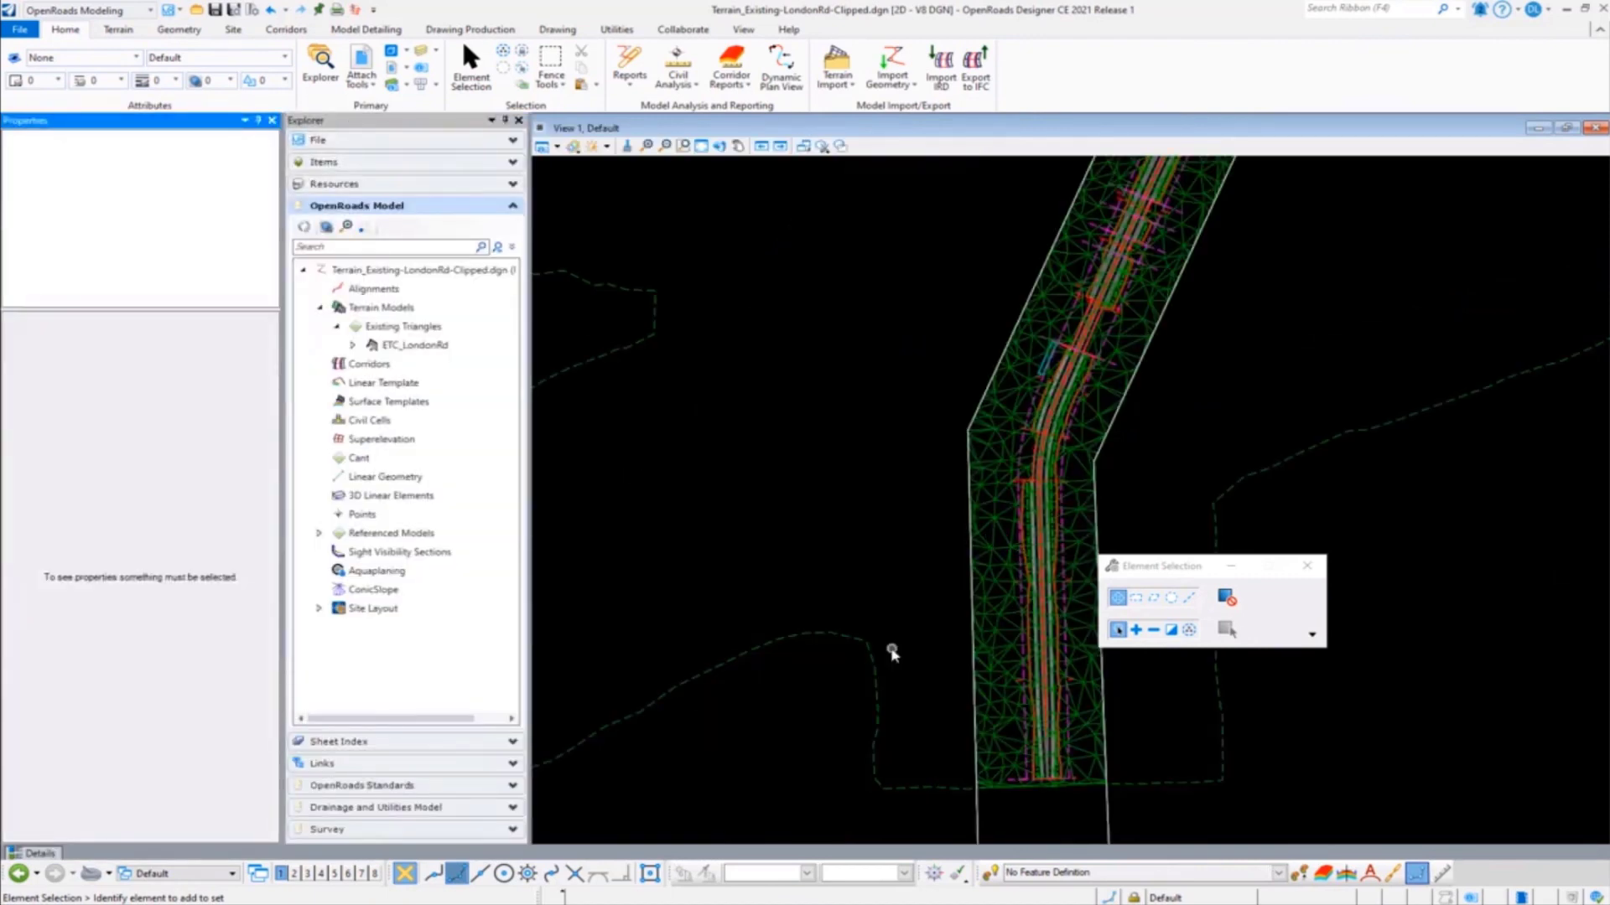
pyautogui.click(873, 656)
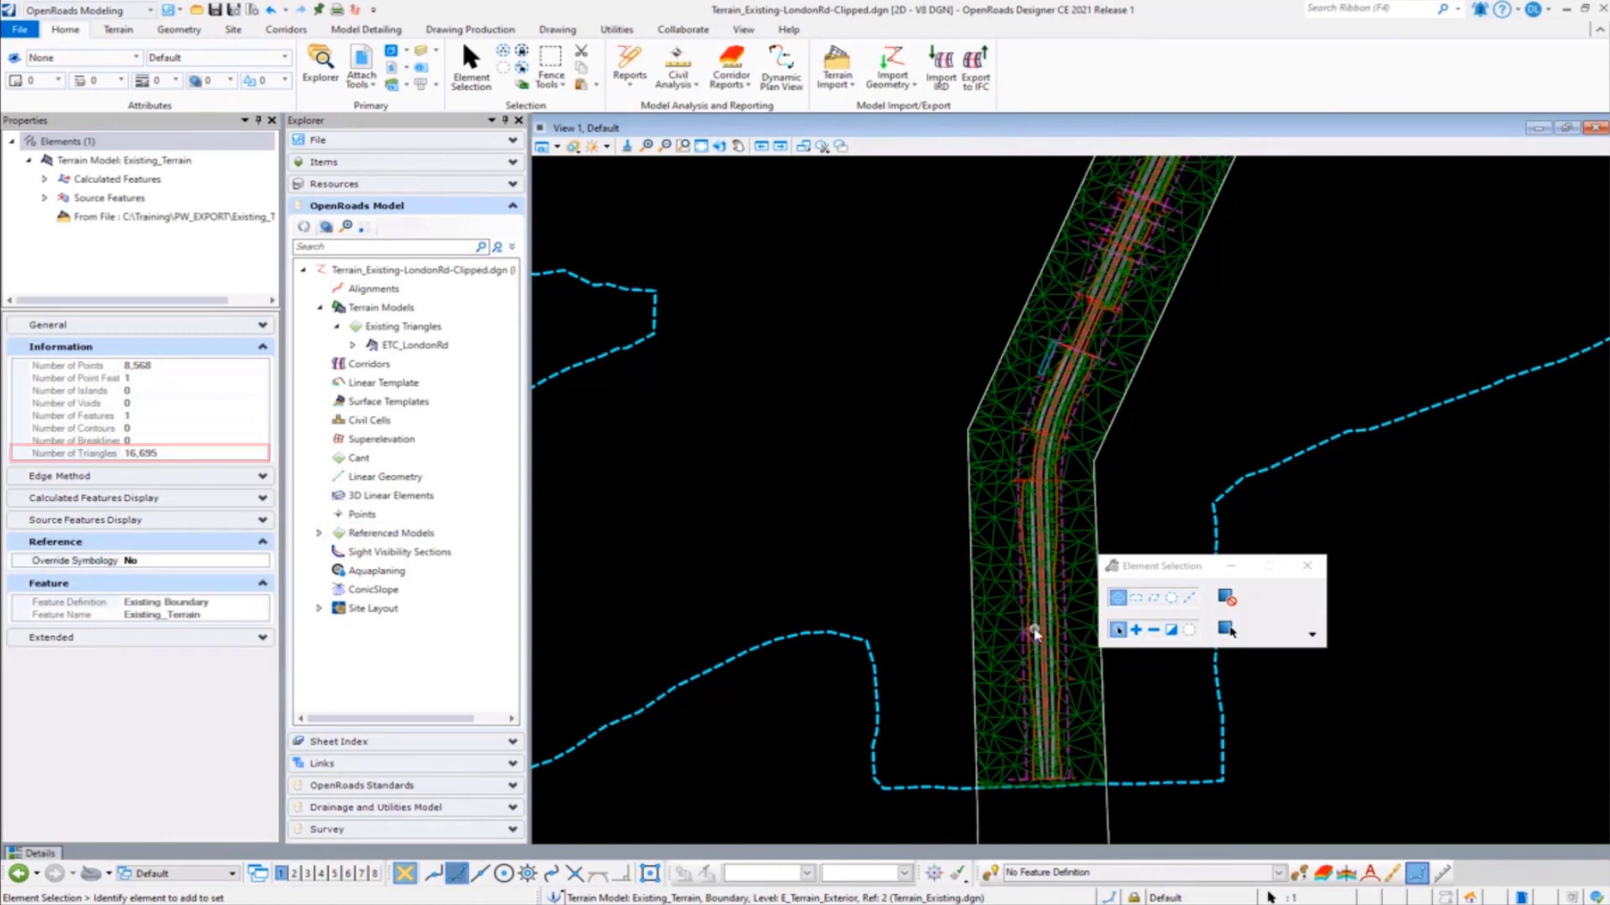
pyautogui.click(1004, 627)
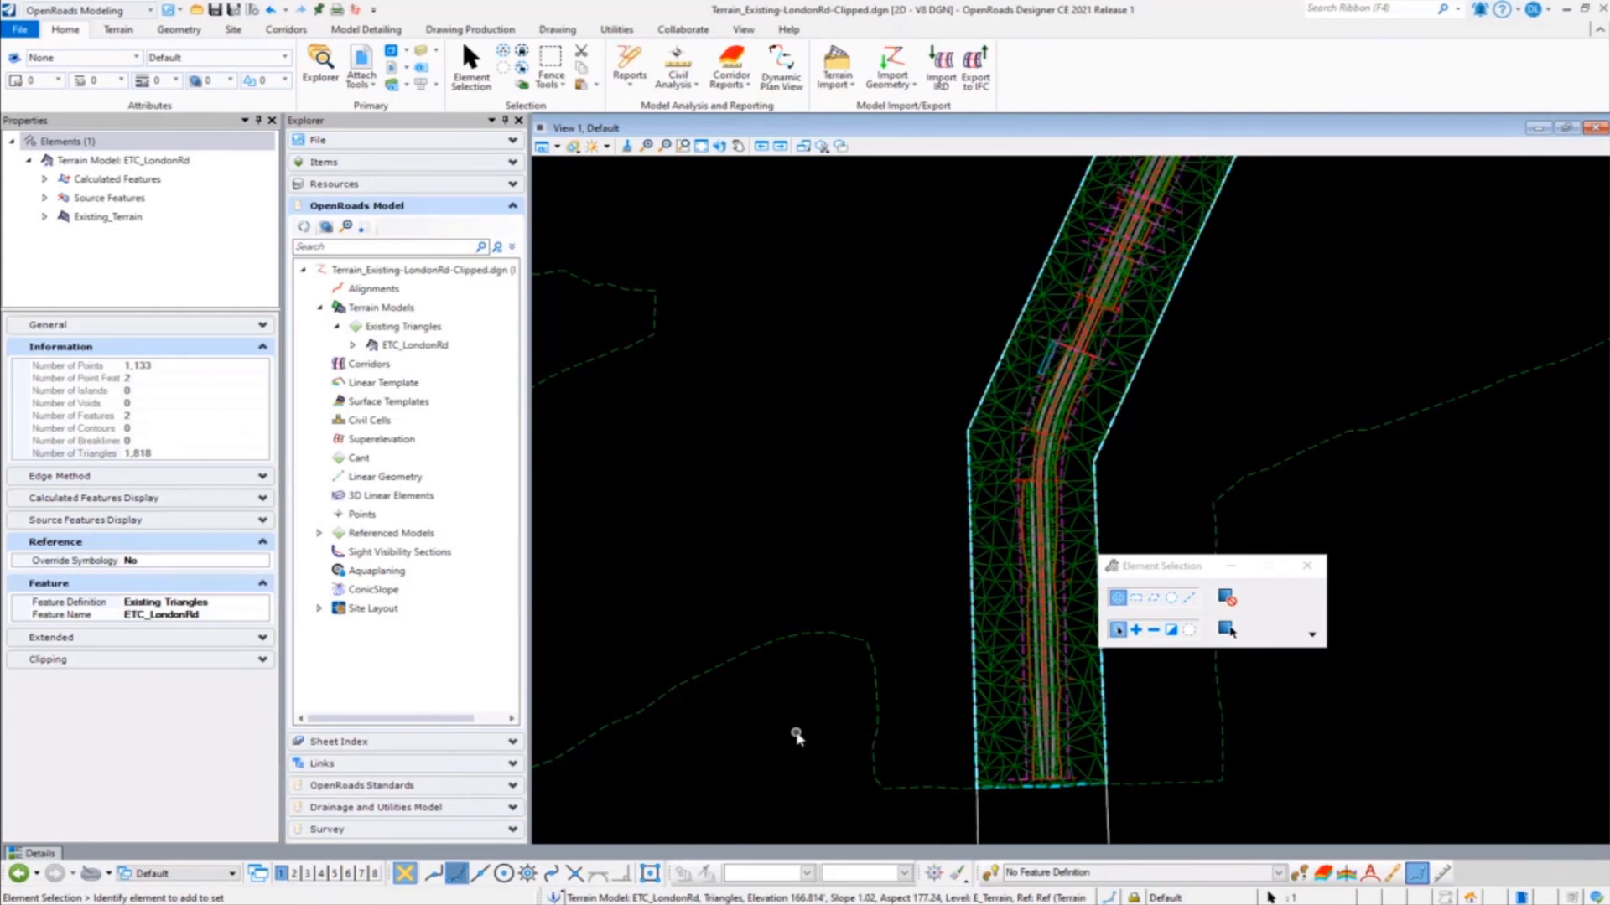
pyautogui.click(759, 731)
# - Examine the ETC_LondonRd terrain at the clipping shape's southern end, look through its quick editing options, and clear the selection
pyautogui.scroll(-2, 803, 579)
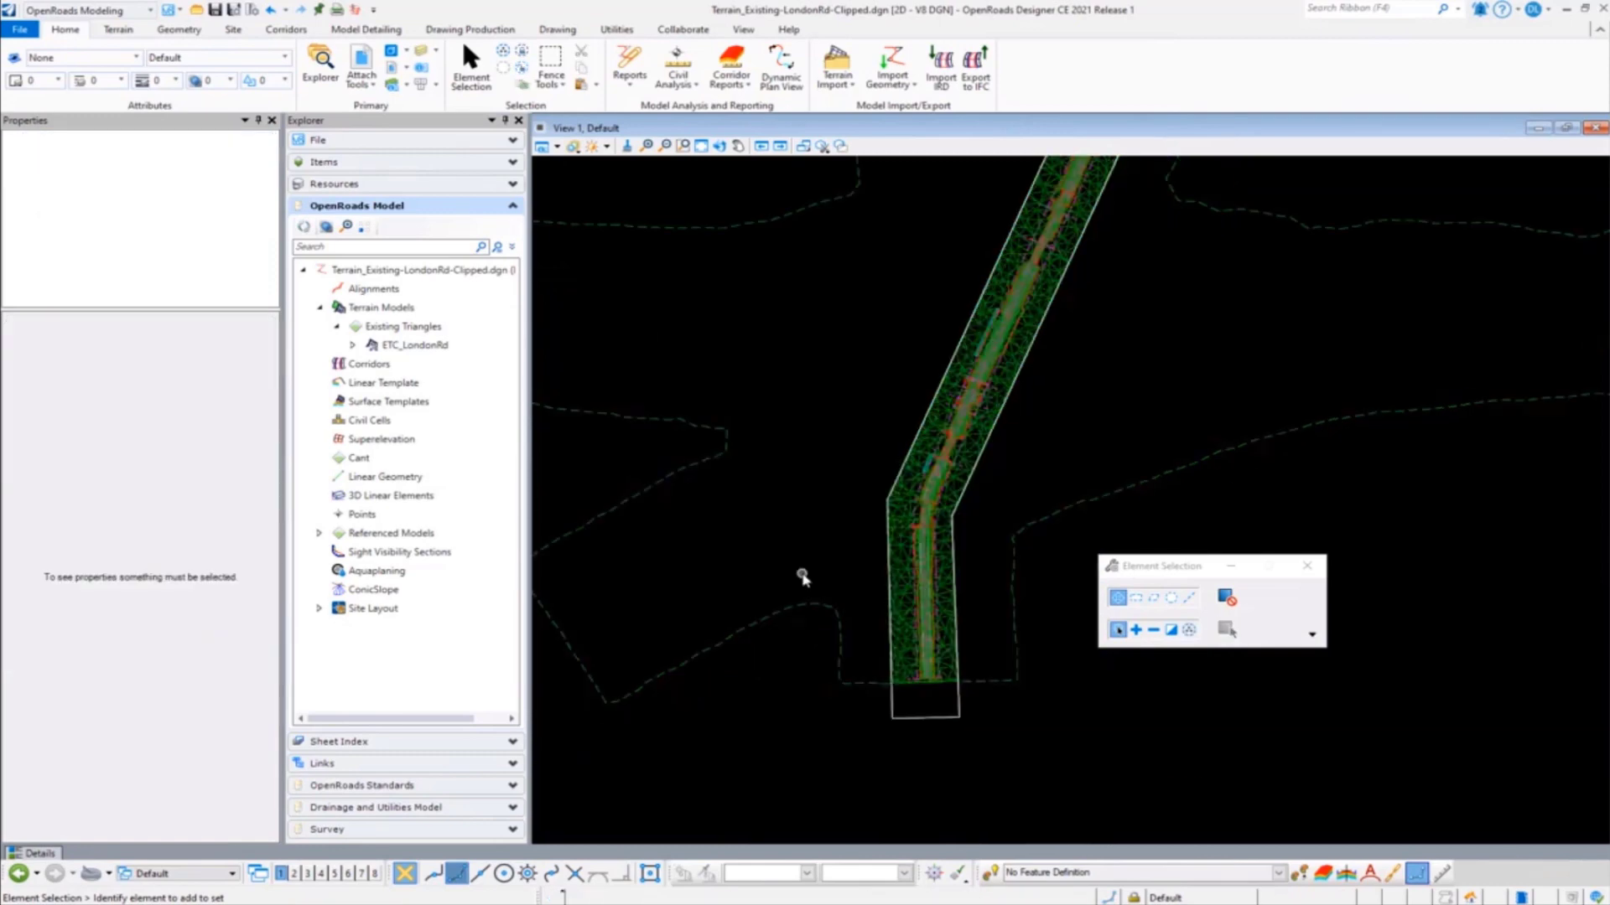
pyautogui.scroll(-2, 838, 649)
pyautogui.scroll(3, 853, 653)
pyautogui.scroll(4, 851, 652)
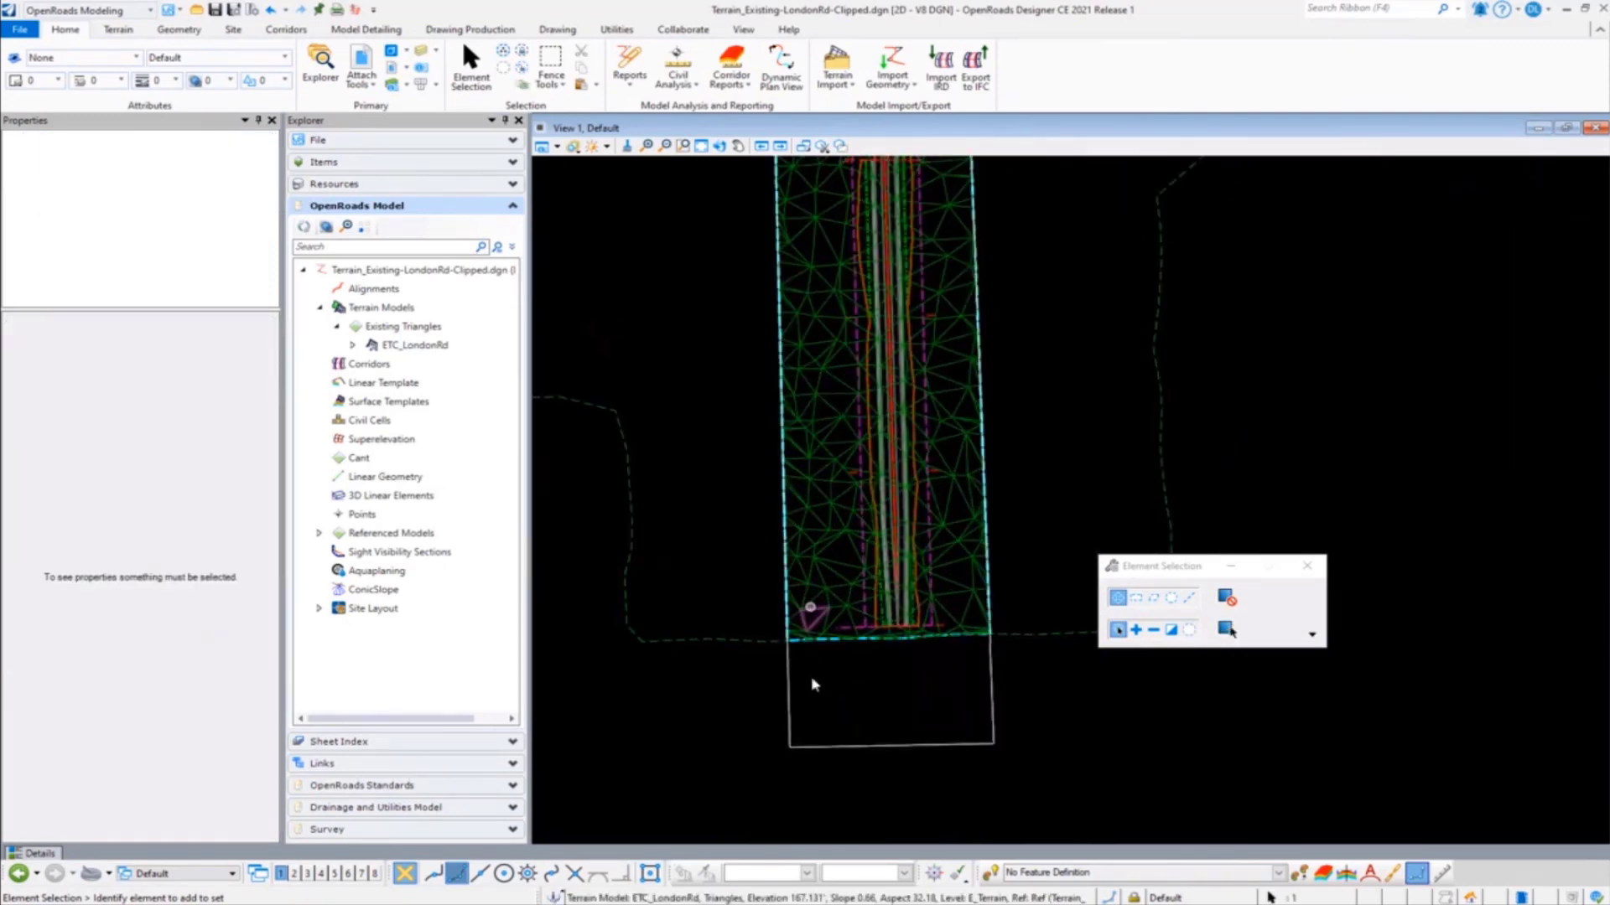
pyautogui.click(788, 767)
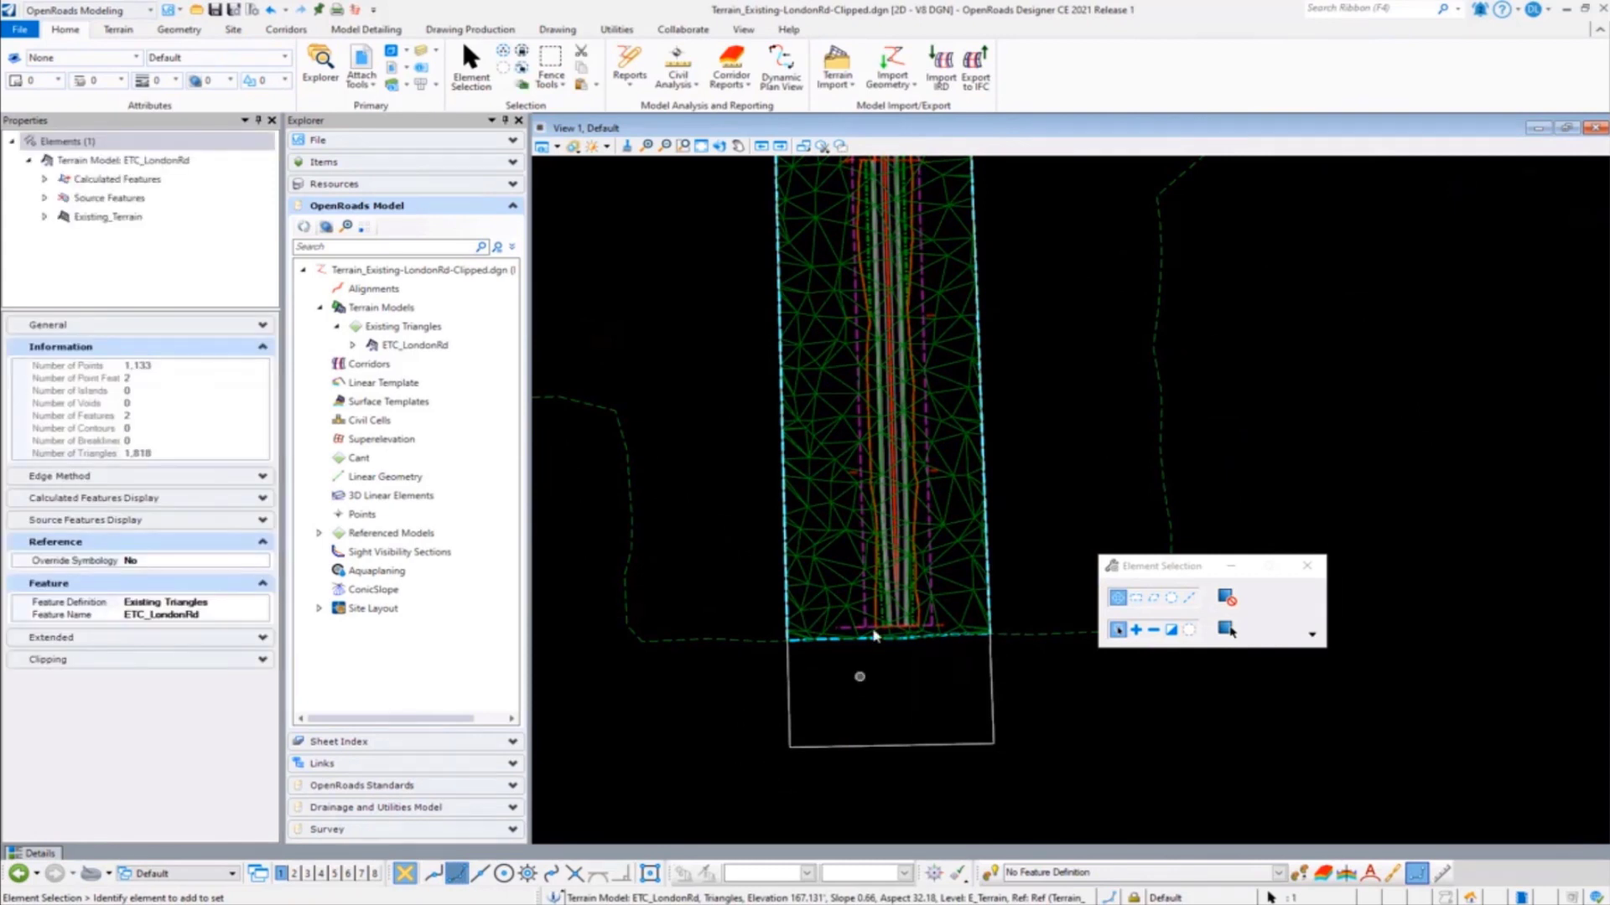
pyautogui.moveTo(820, 602)
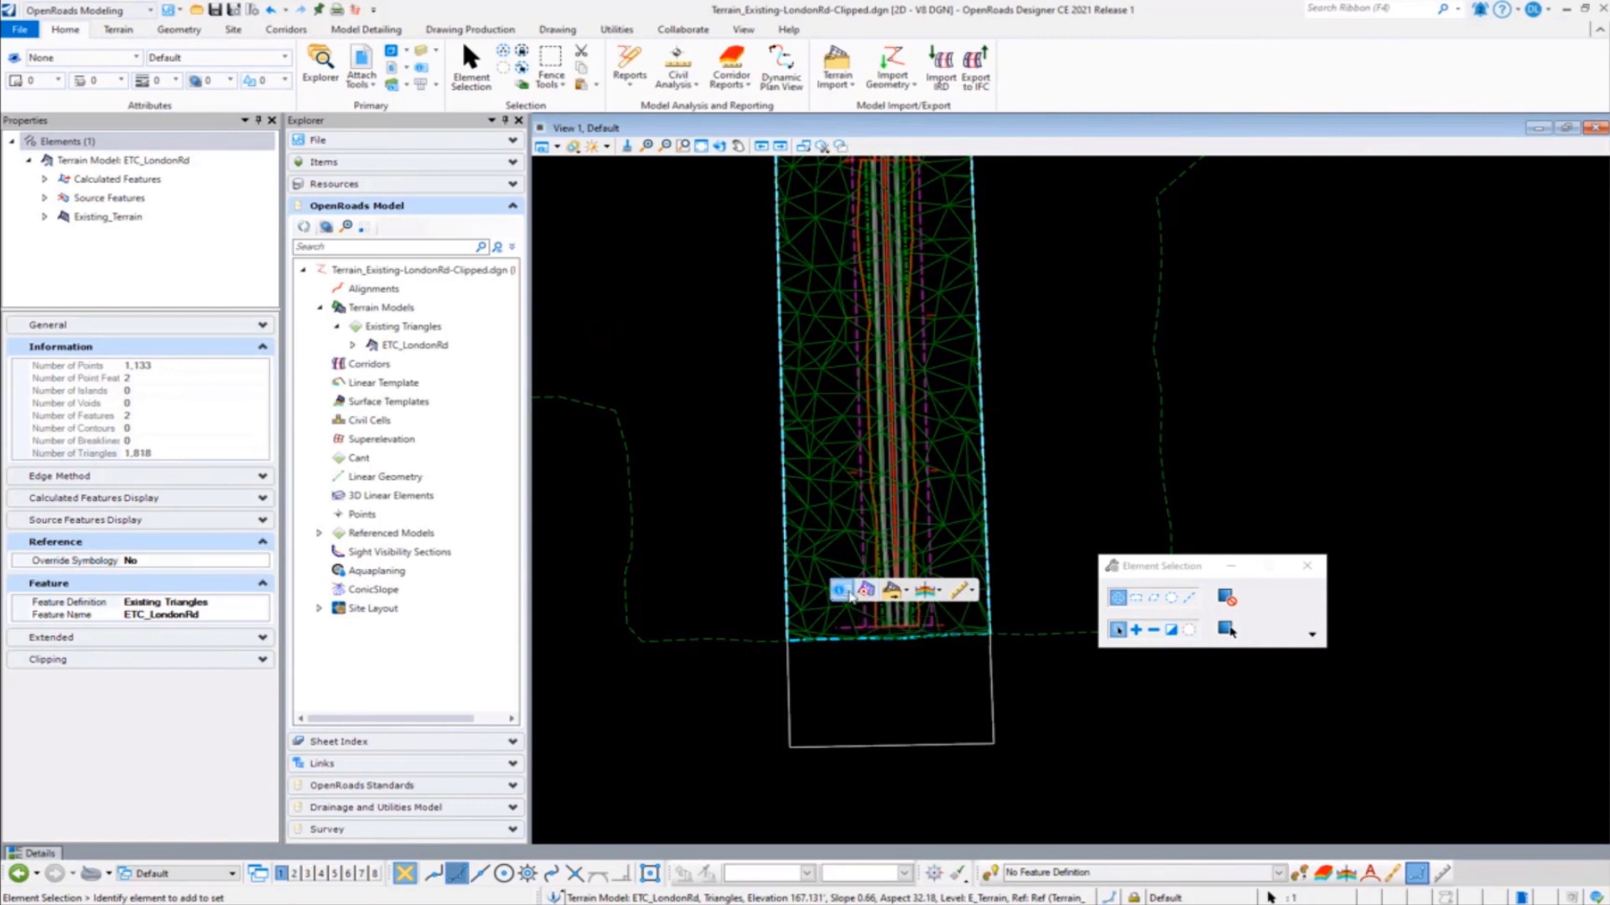
pyautogui.click(970, 590)
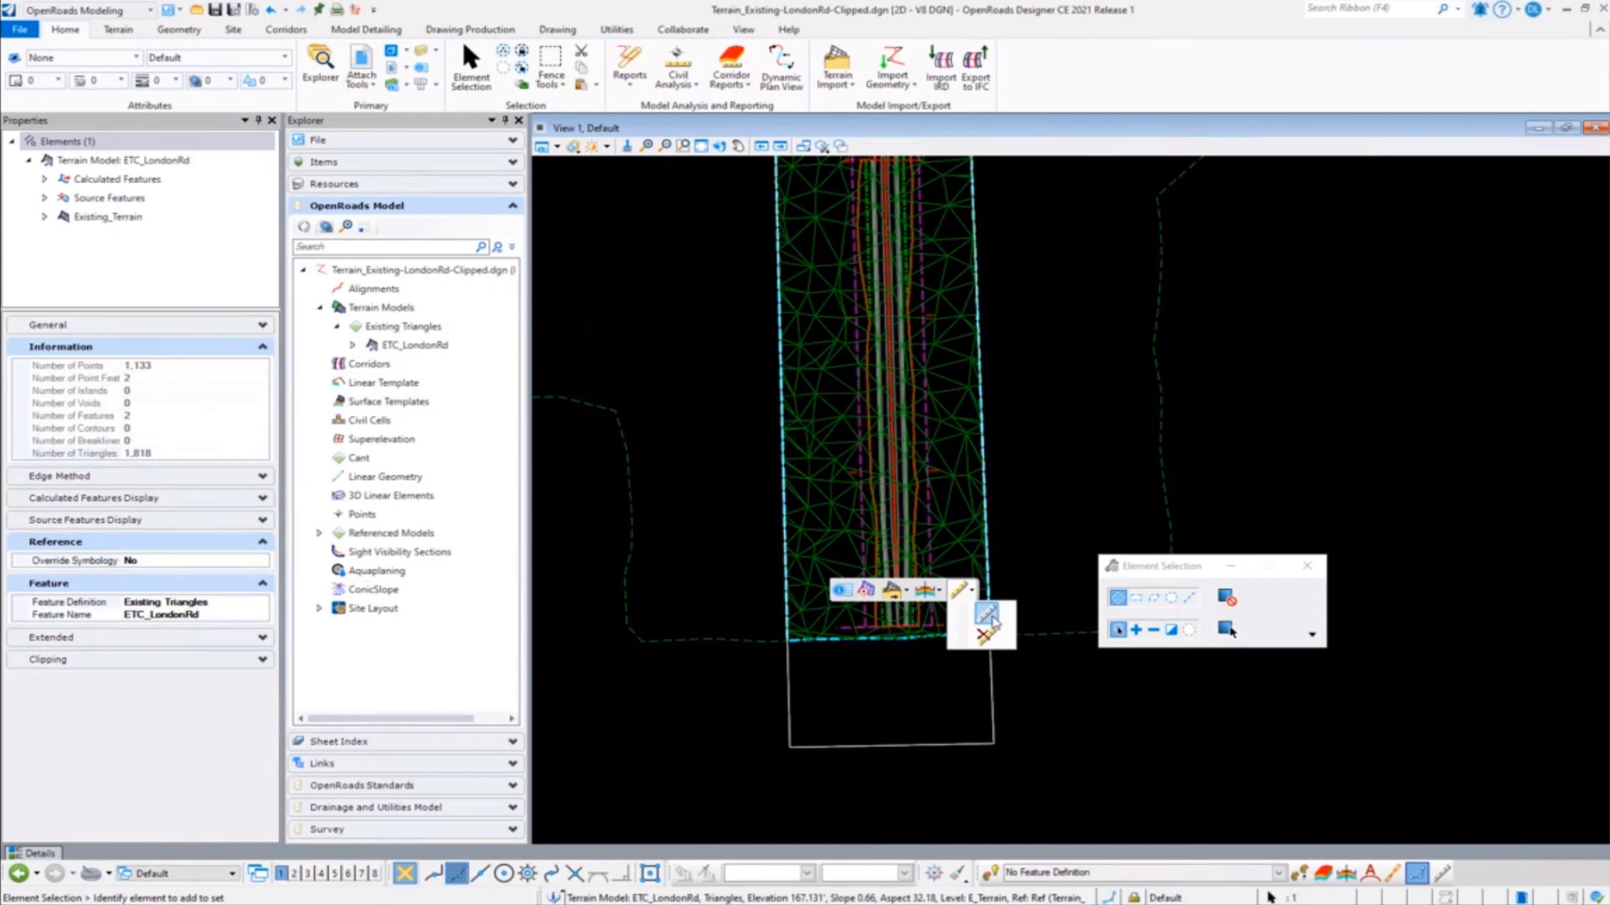
pyautogui.click(1103, 797)
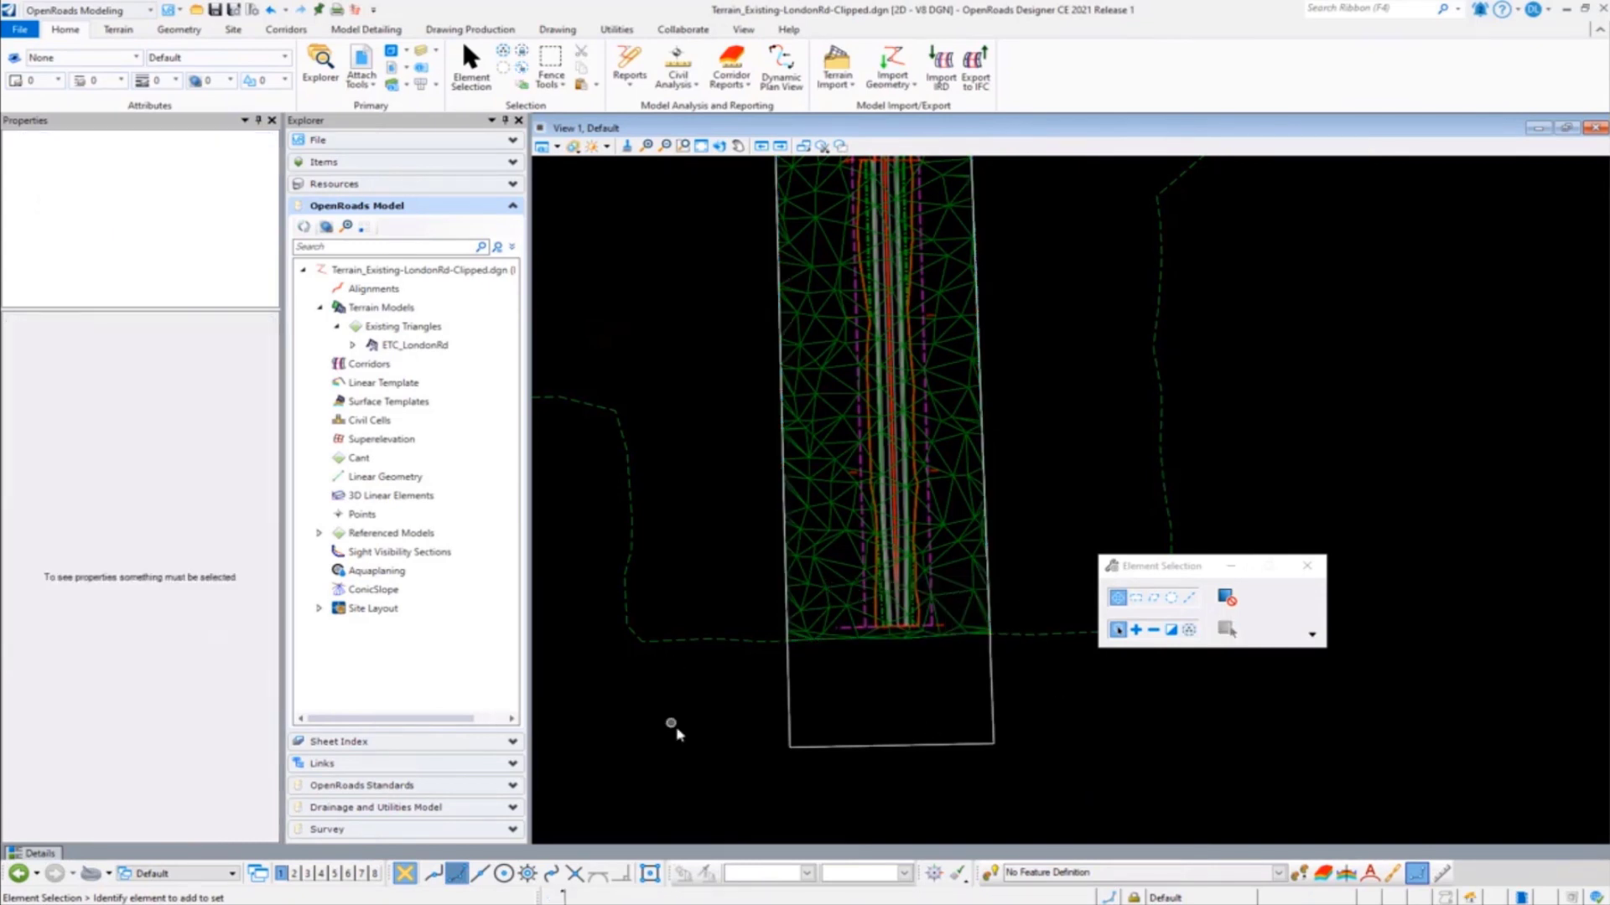
pyautogui.scroll(-3, 739, 726)
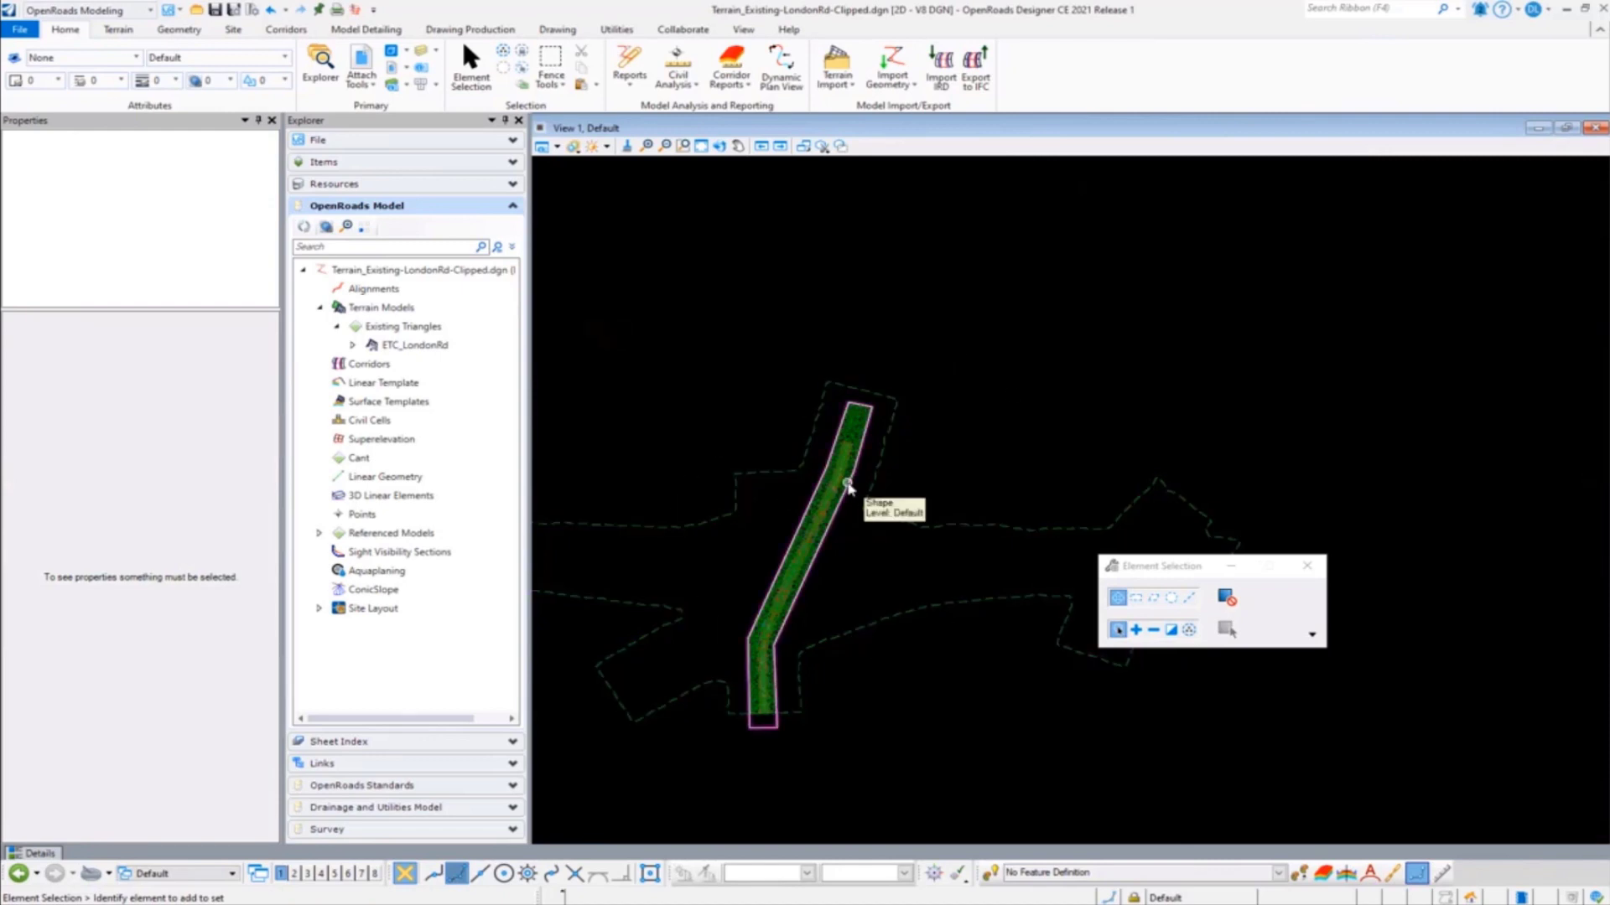
# - Open Corridor-LondonRd.dgn and bring up the list of its attached references
pyautogui.click(20, 30)
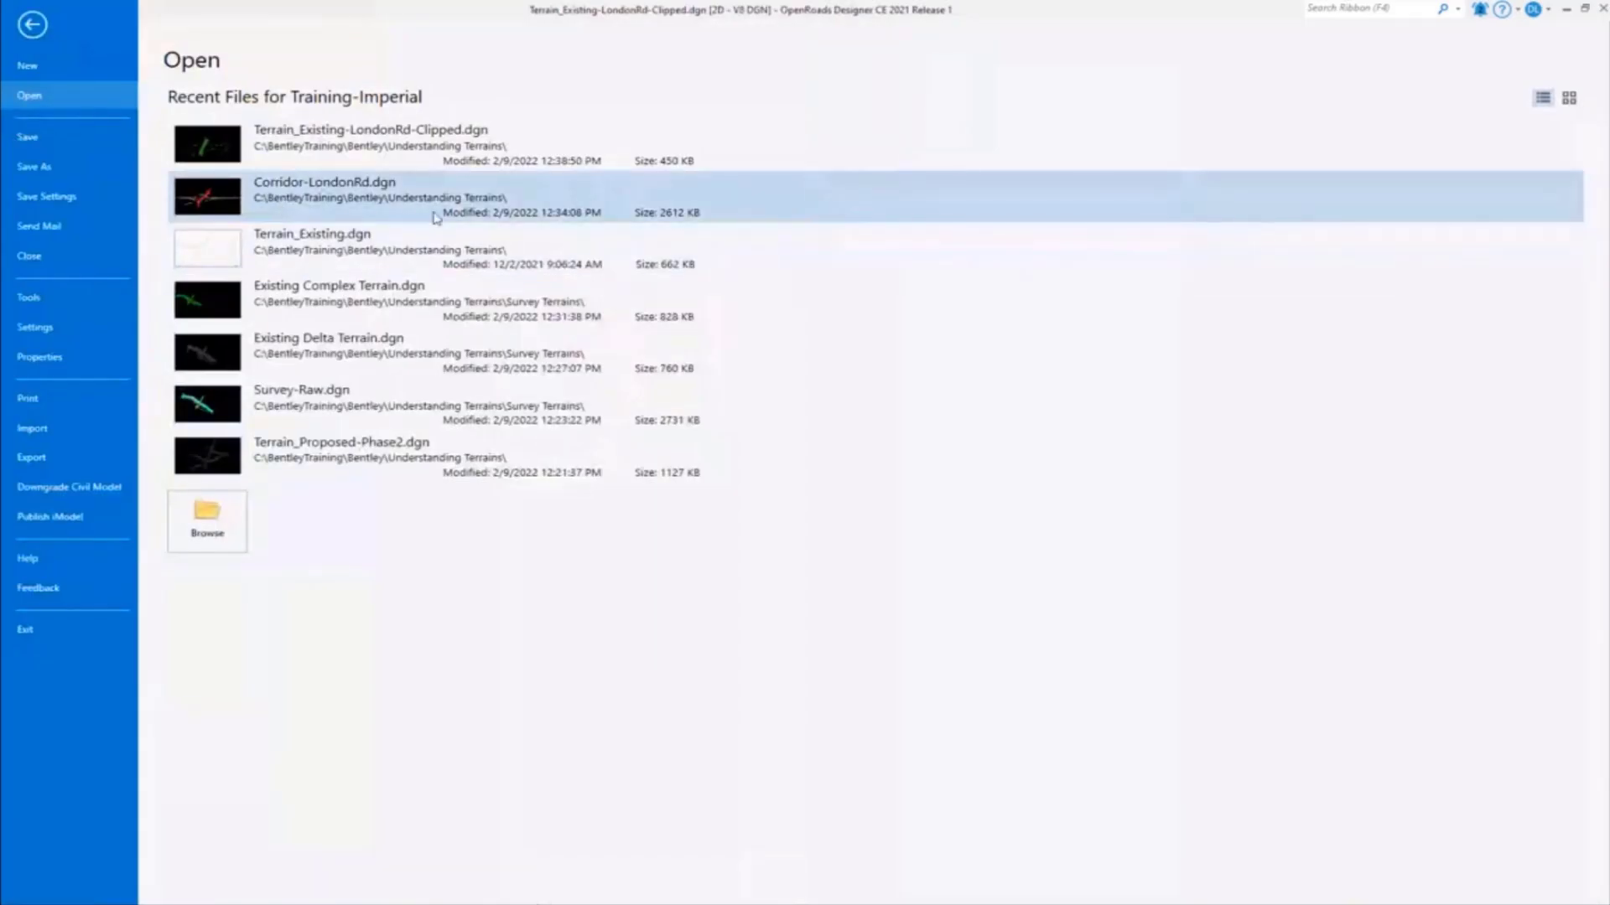
pyautogui.click(338, 195)
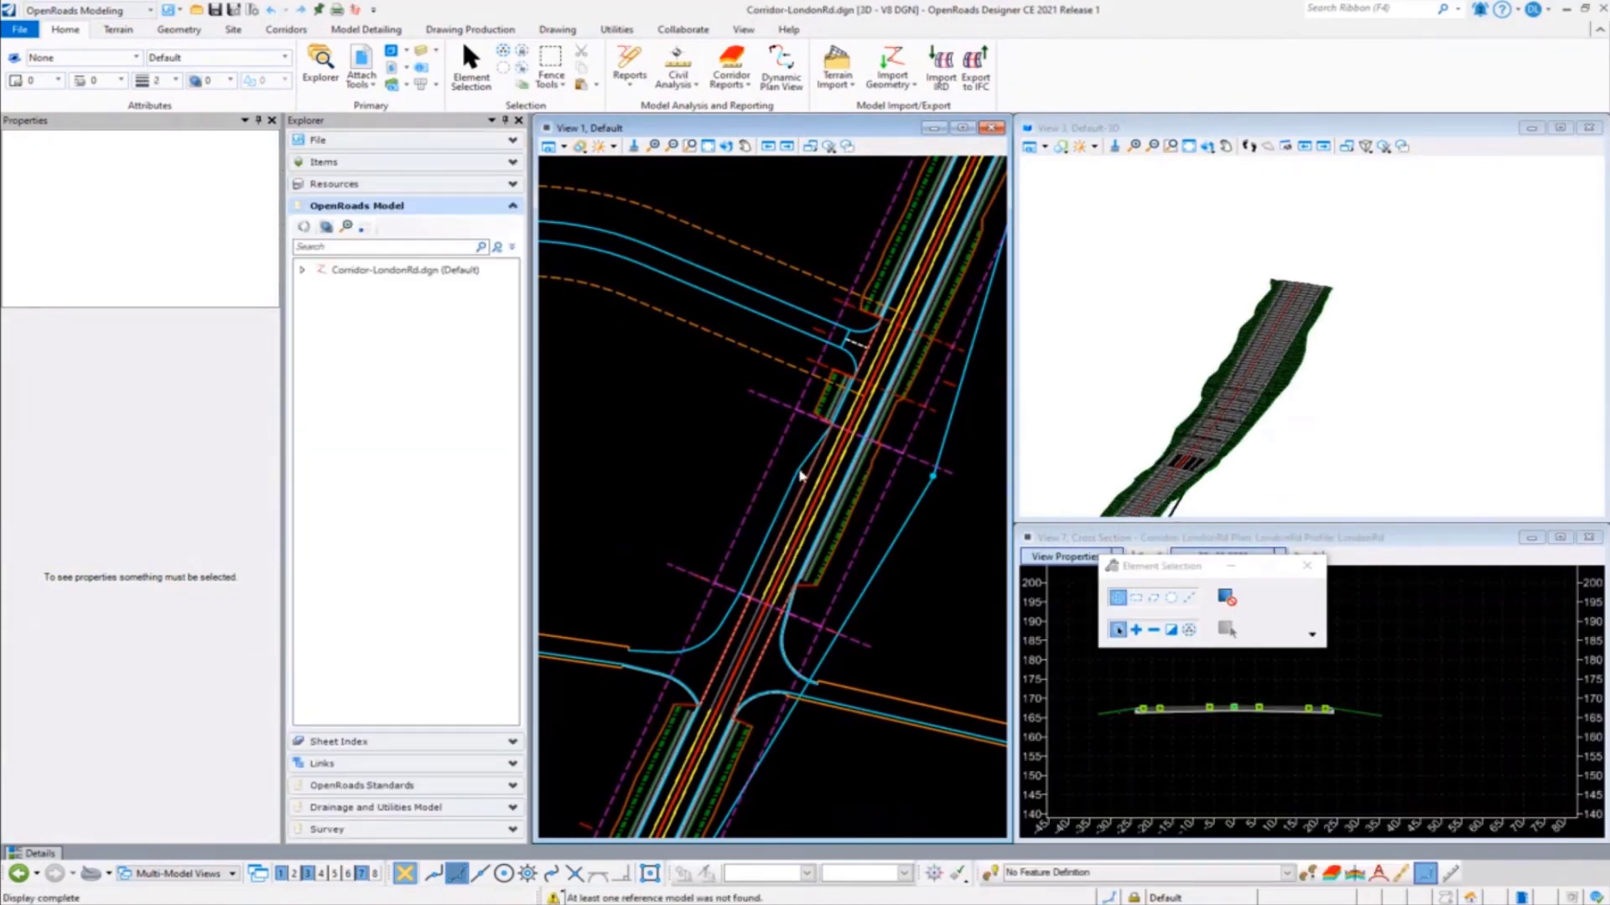
pyautogui.scroll(-5, 797, 467)
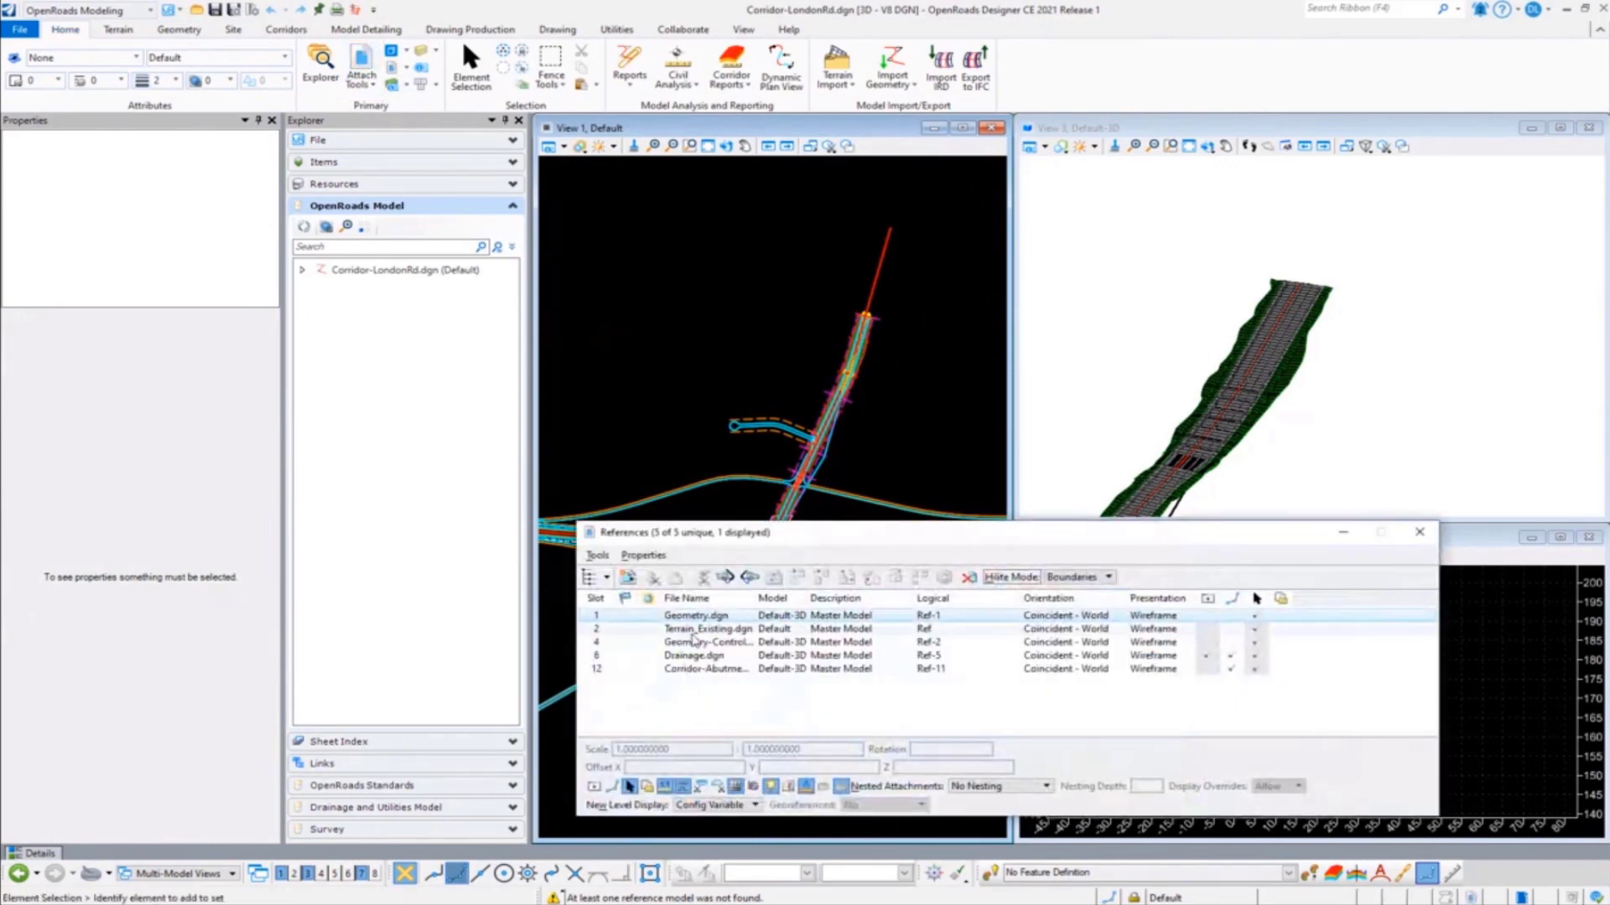
# - Attach the Default model of Terrain_Existing-LondonRd-Clipped.dgn as a reference with Coincident - World orientation
pyautogui.click(627, 577)
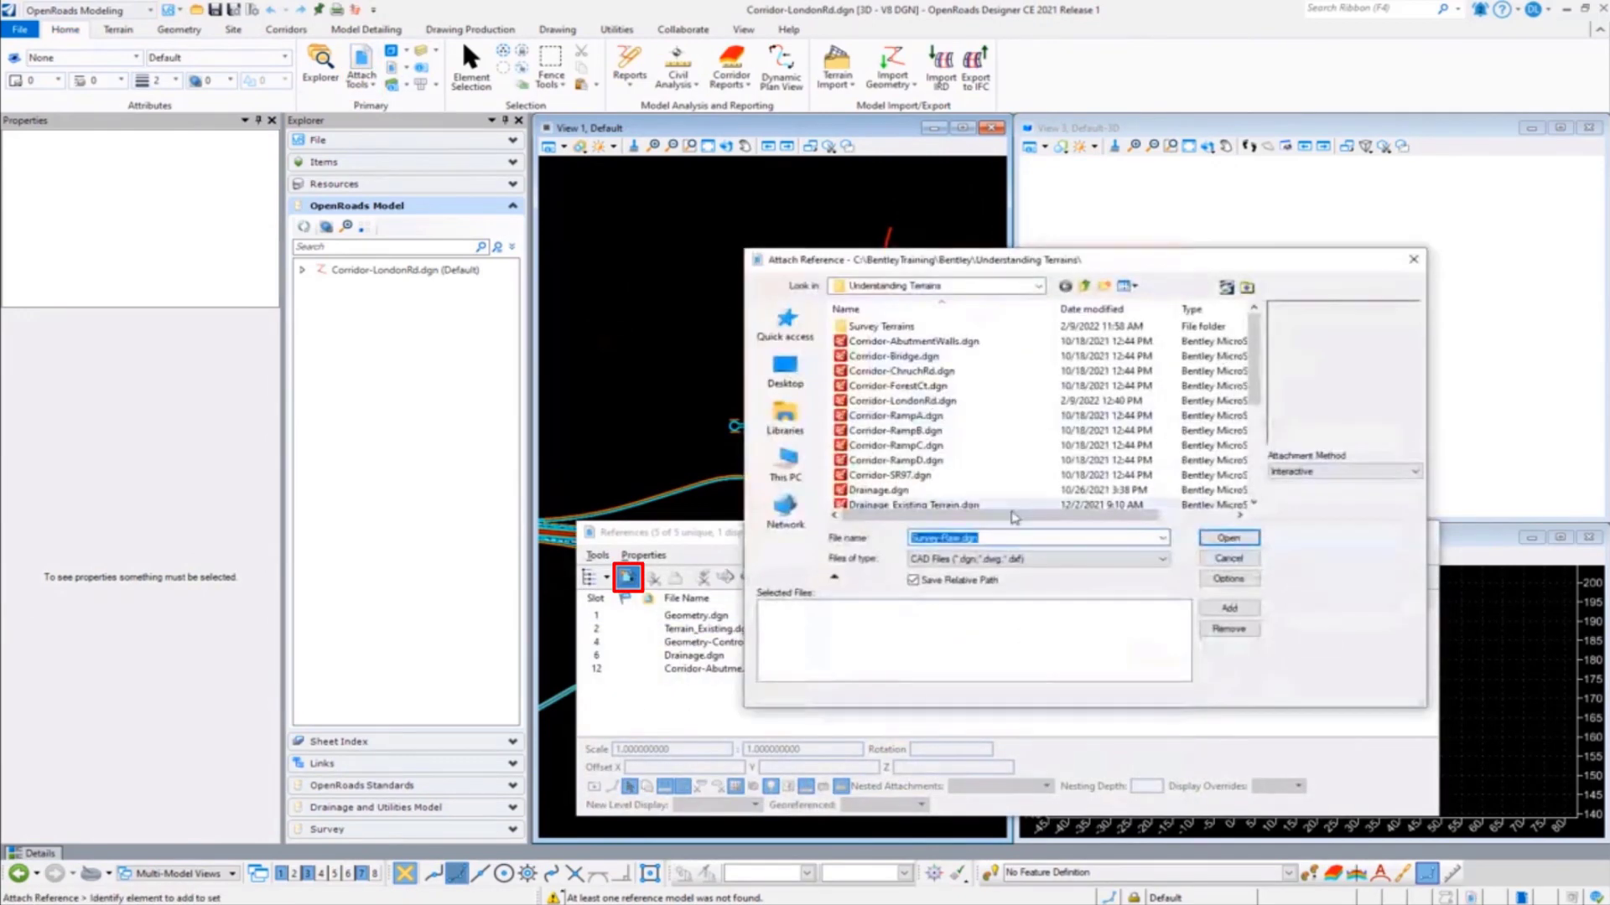
pyautogui.scroll(-4, 939, 369)
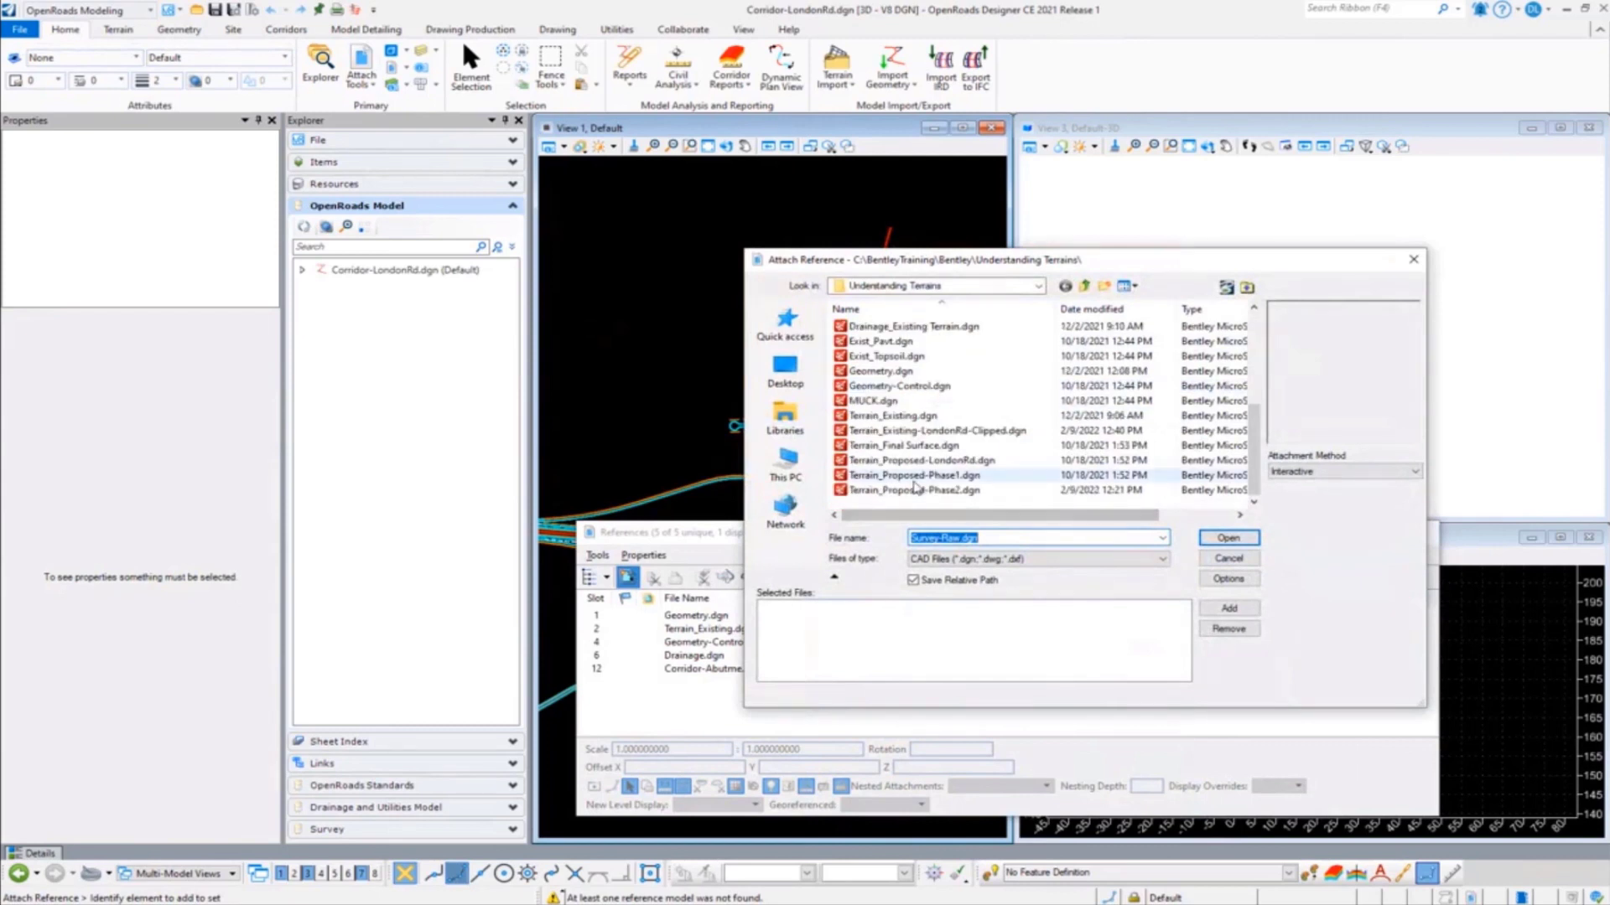
pyautogui.click(964, 432)
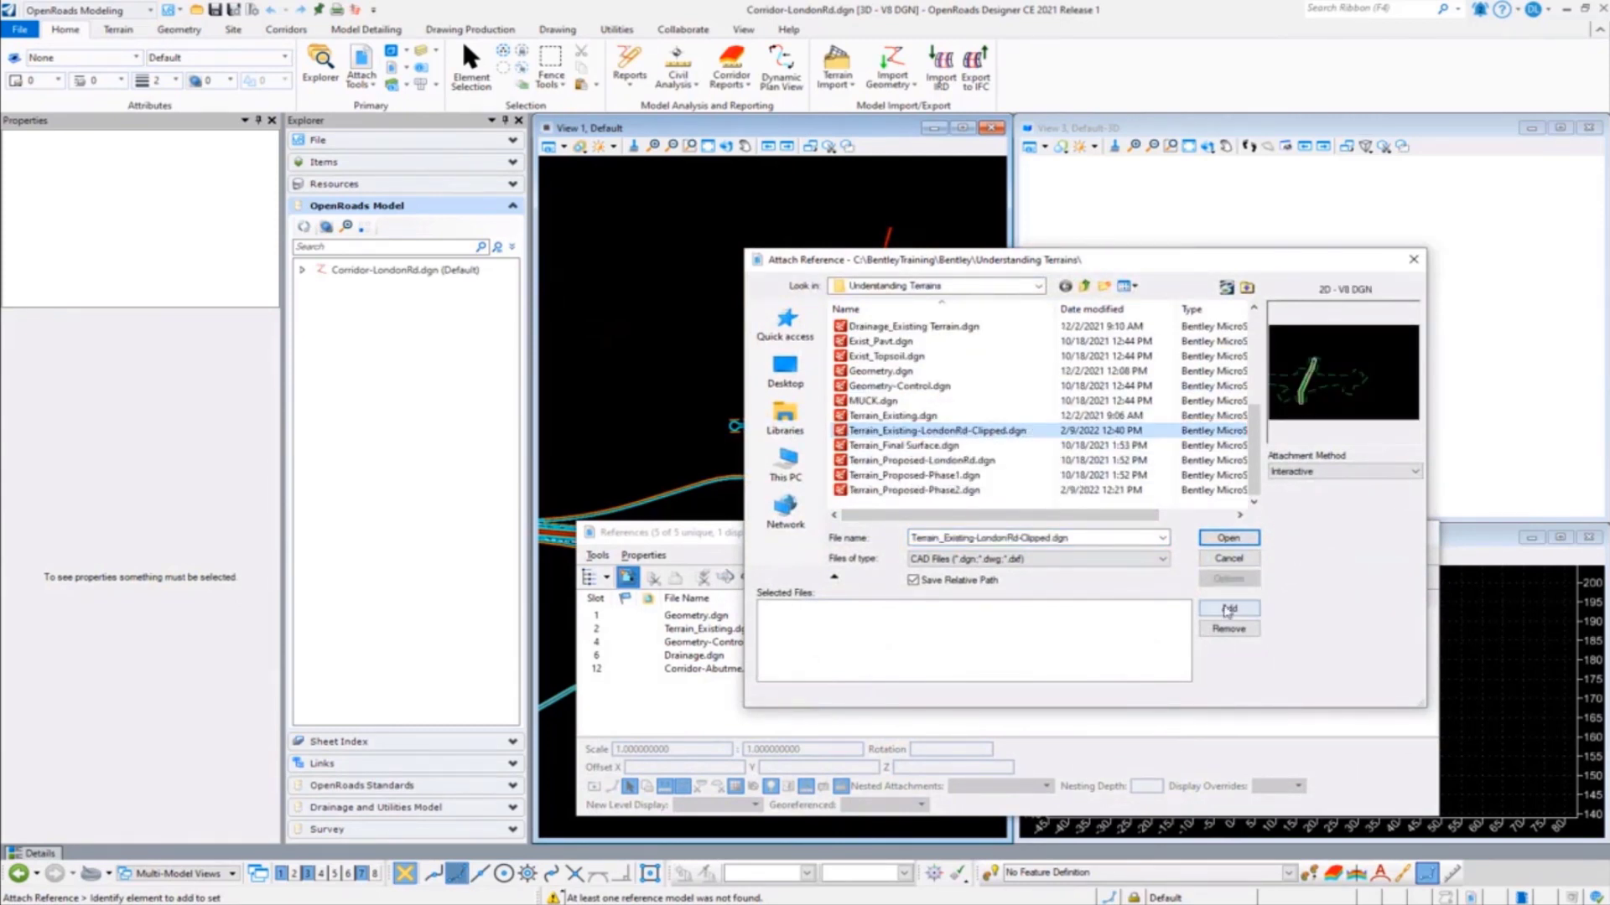
pyautogui.click(1247, 545)
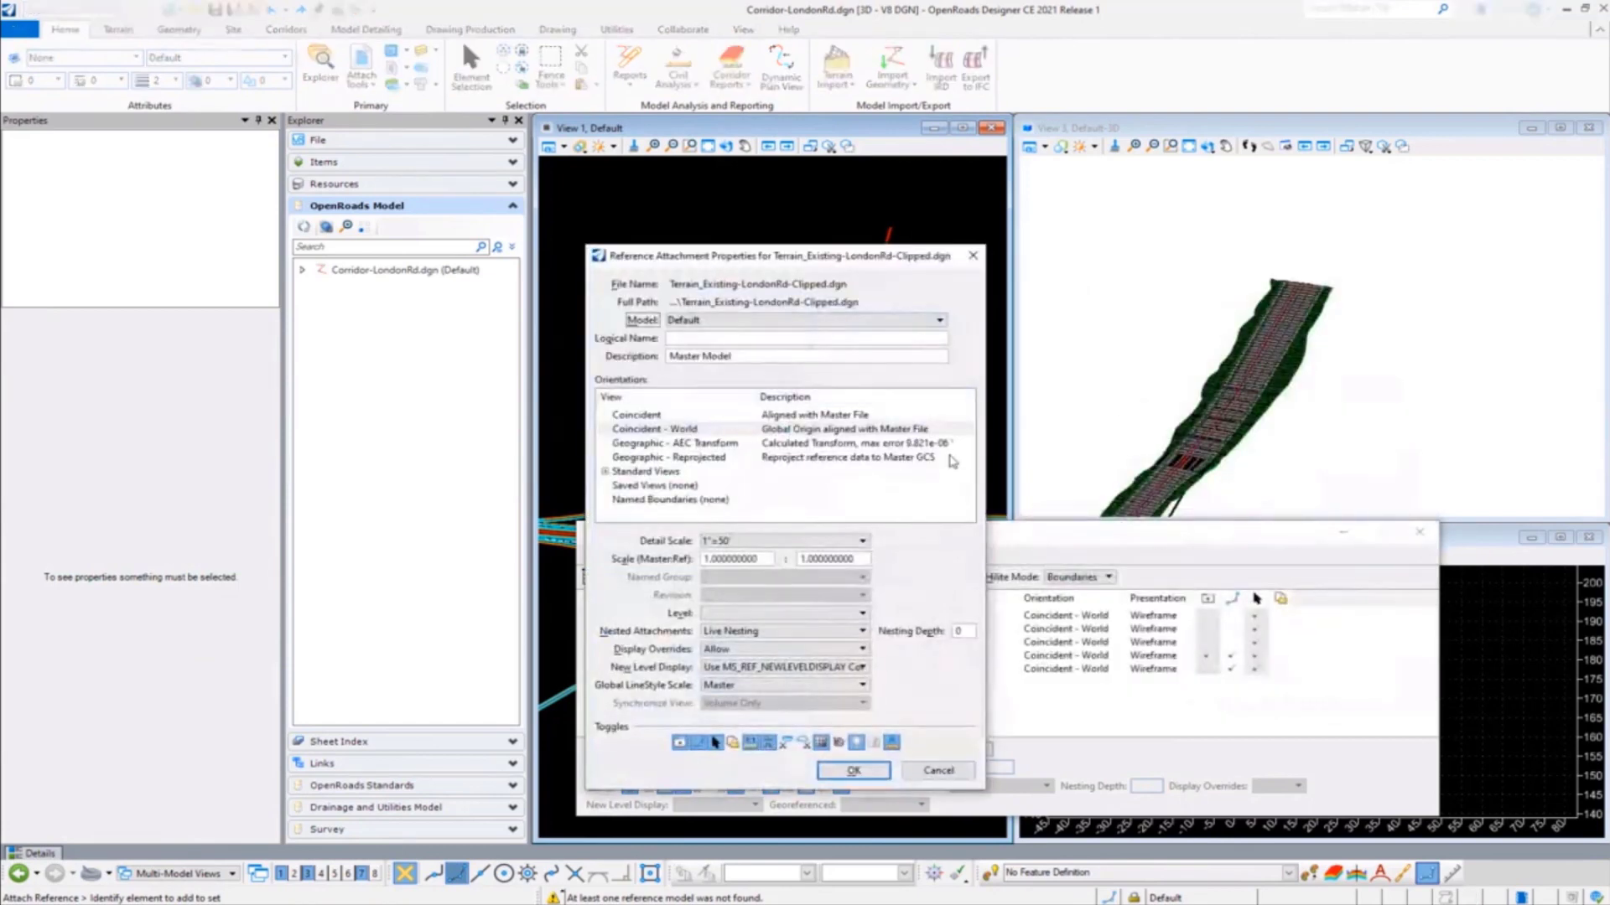
pyautogui.click(864, 773)
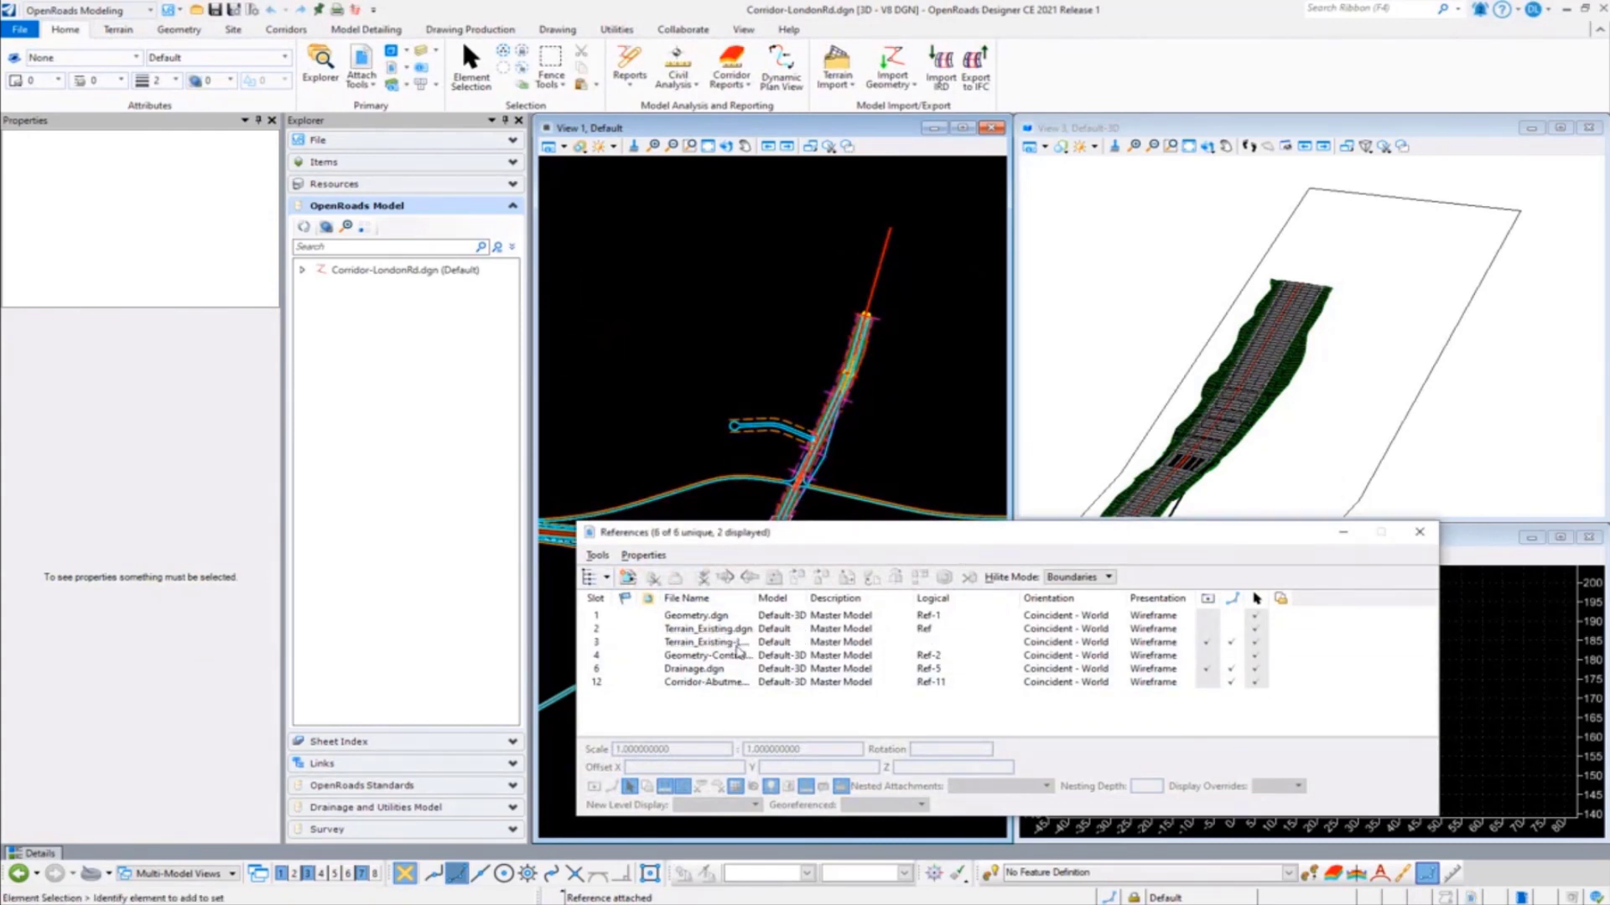
# - Set the clipped terrain reference to Live Nesting with a nesting depth of 1 and close the references list
pyautogui.click(737, 643)
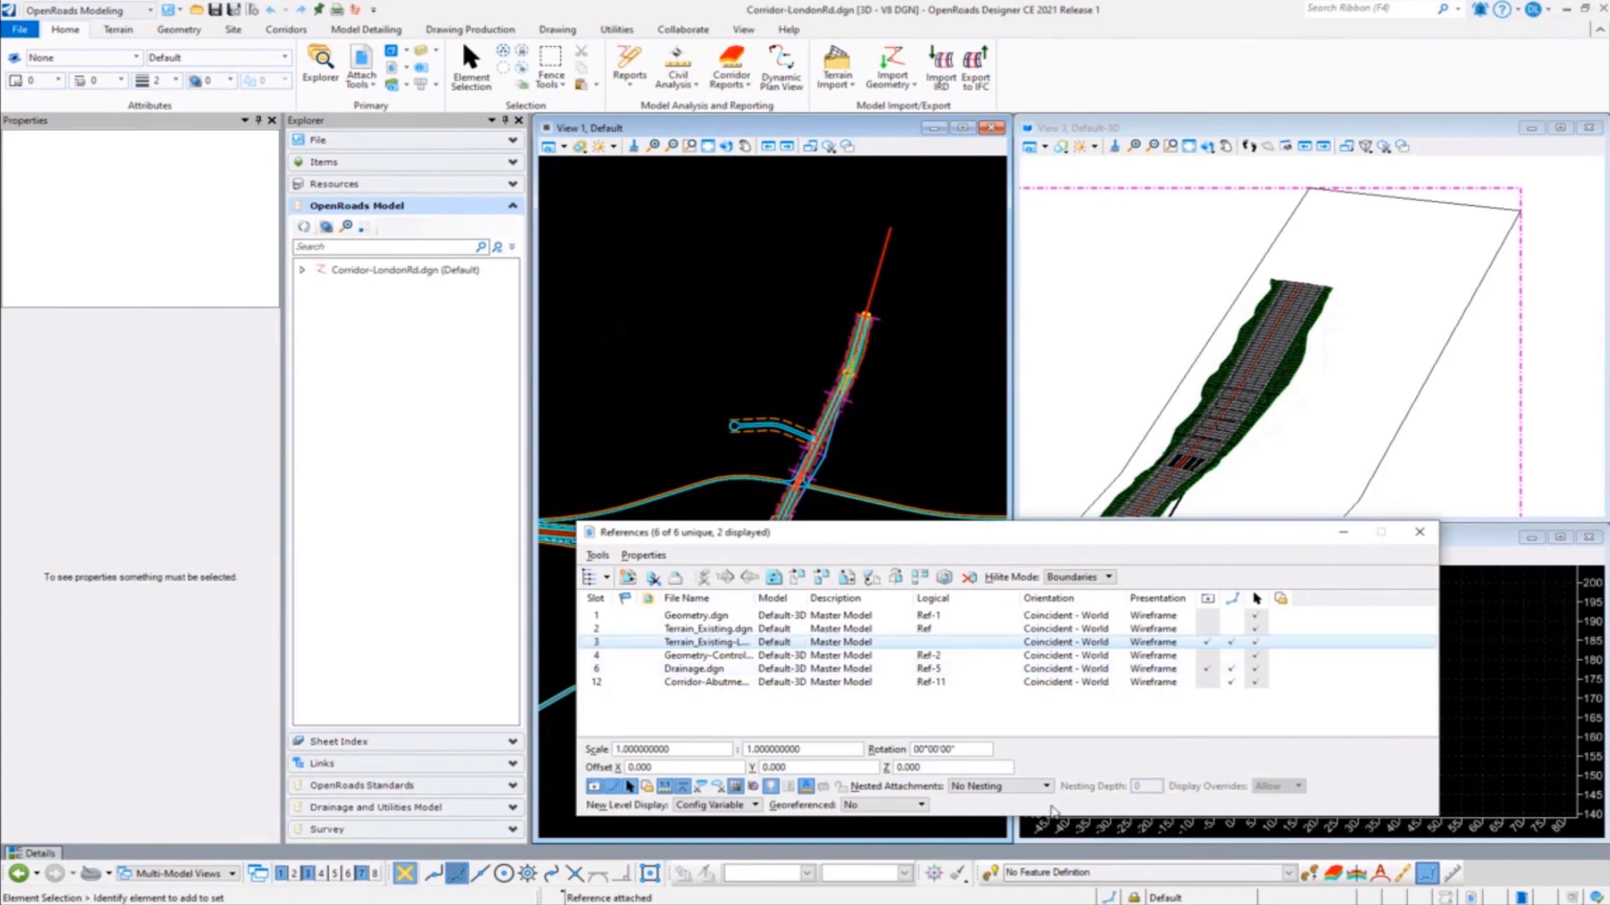
pyautogui.click(1039, 787)
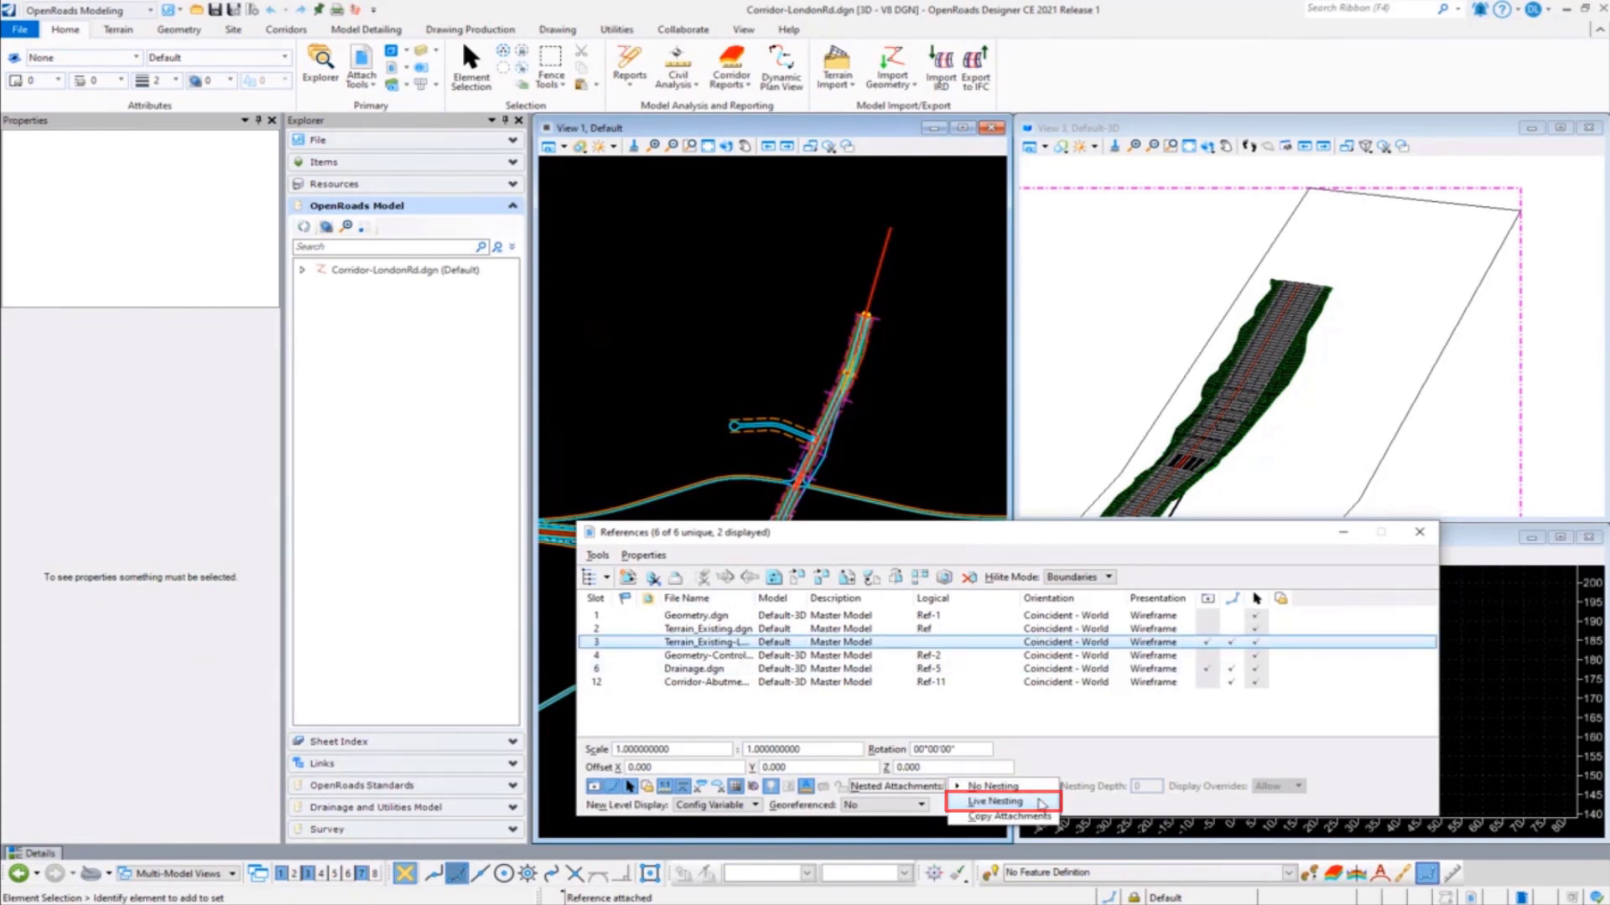
pyautogui.click(1006, 805)
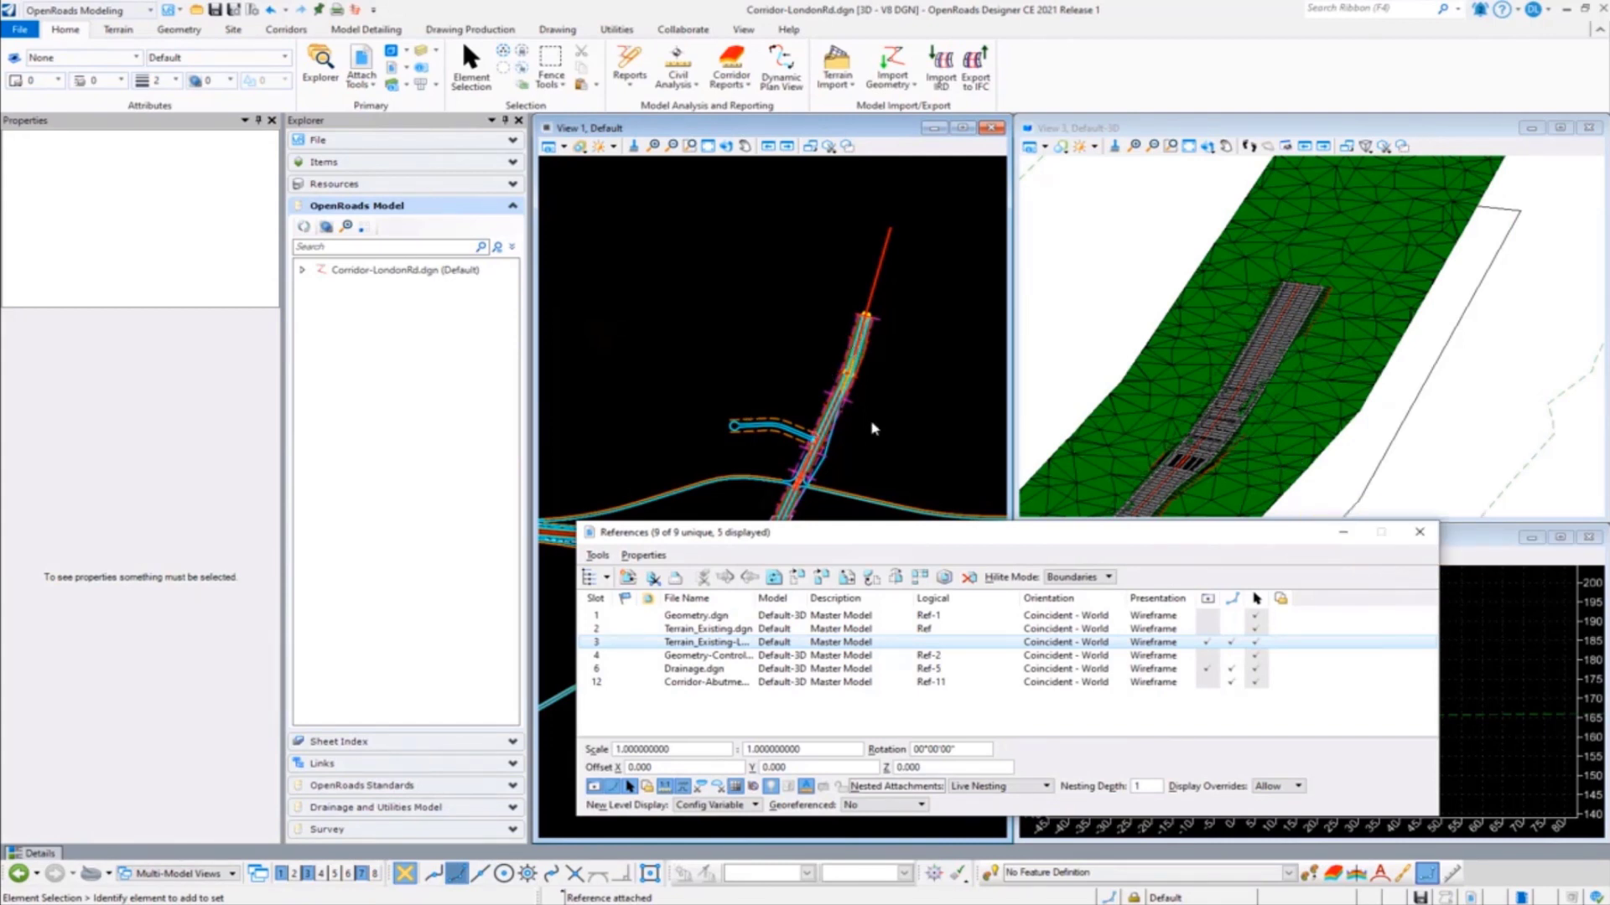
pyautogui.click(1419, 532)
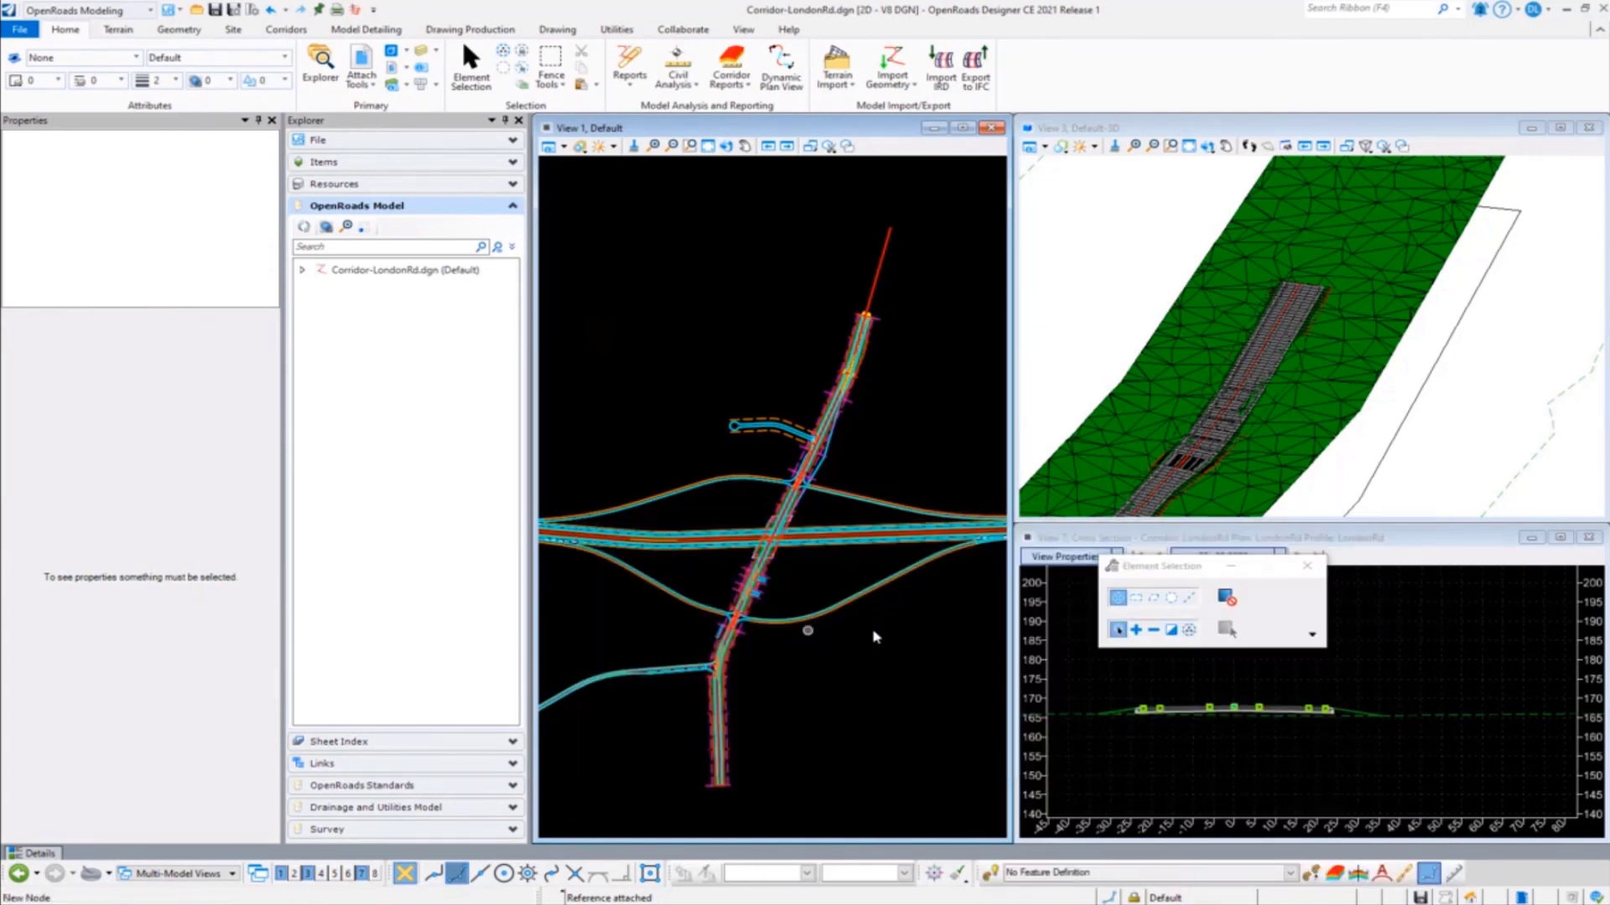
pyautogui.scroll(-2, 838, 631)
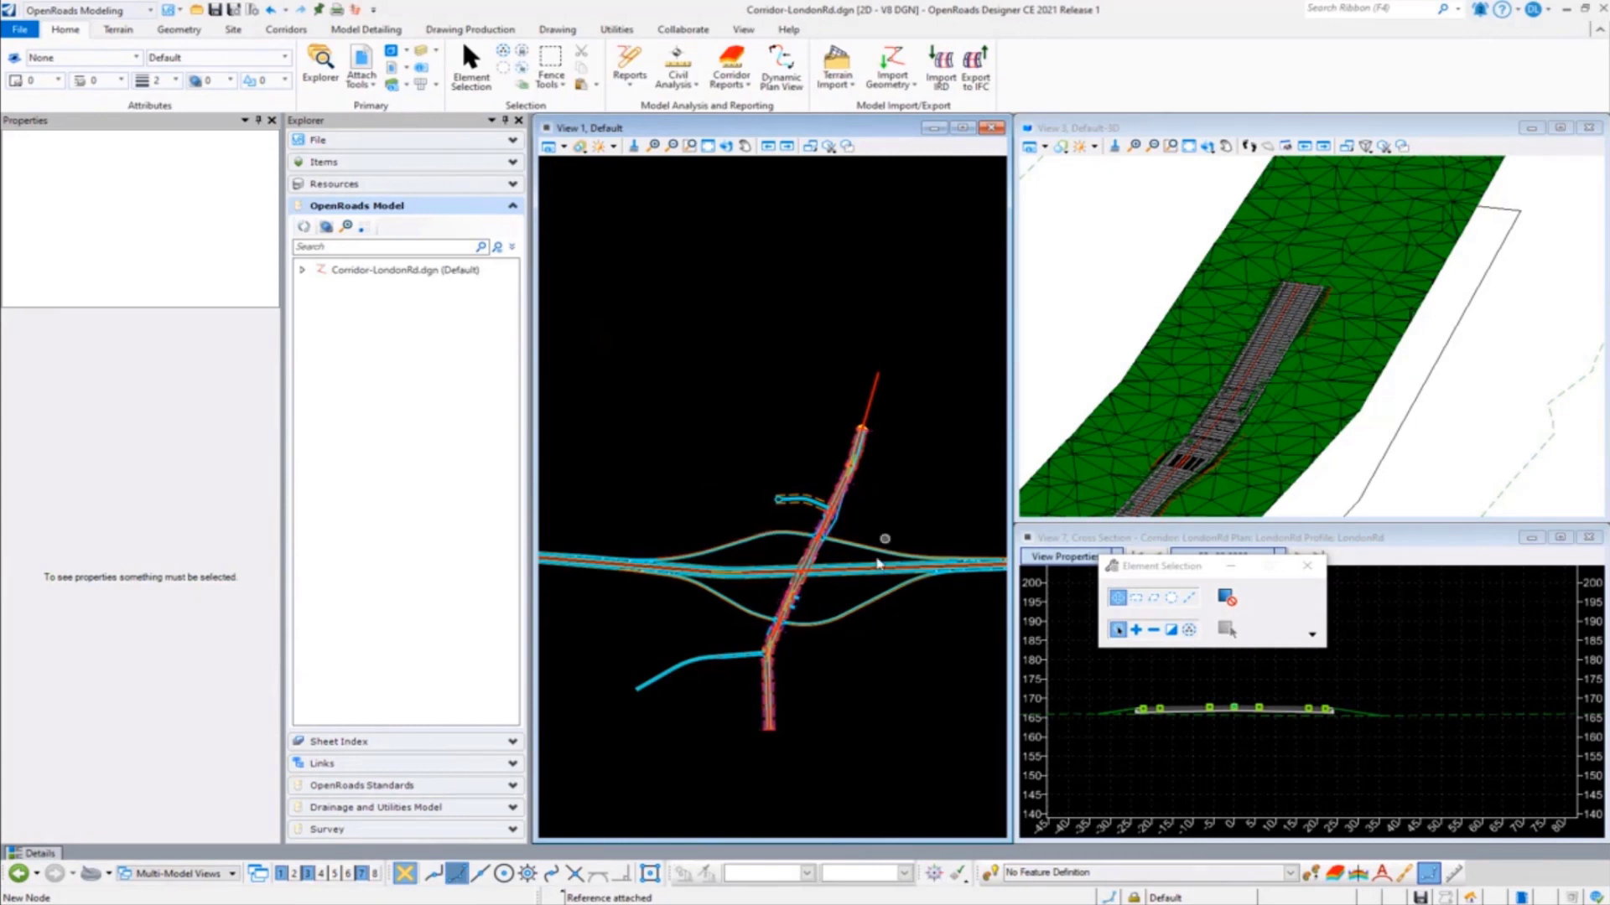